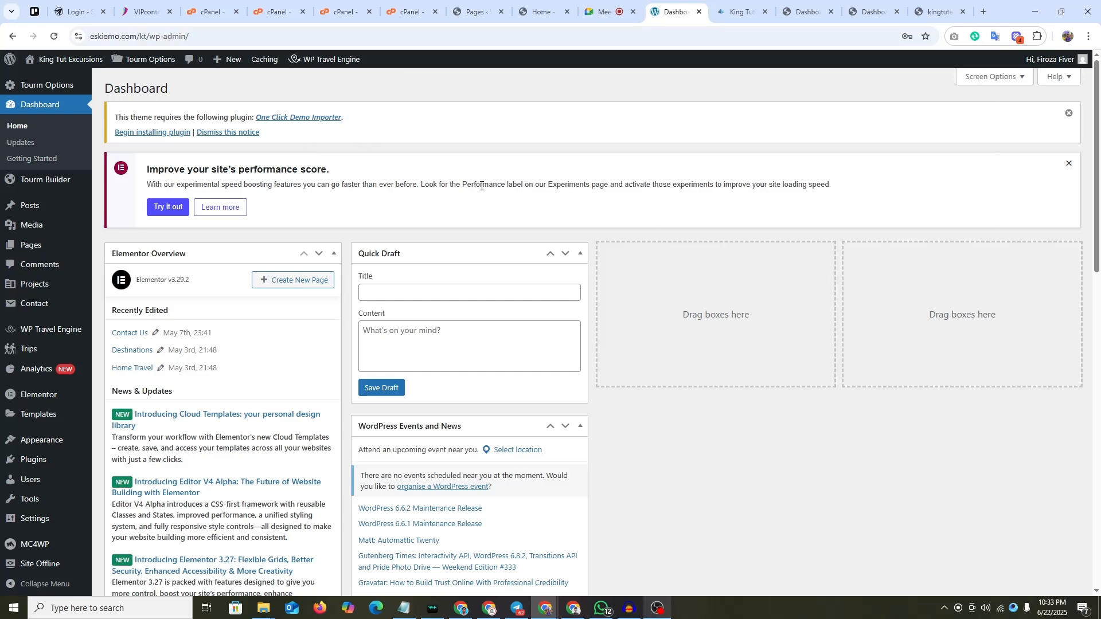
- Look over the existing King Tut Excursions homepage at eskiemo.com/kt, from the hero banner through the Excursion Type section
left_click(740, 11)
scroll(714, 279, "up", 15)
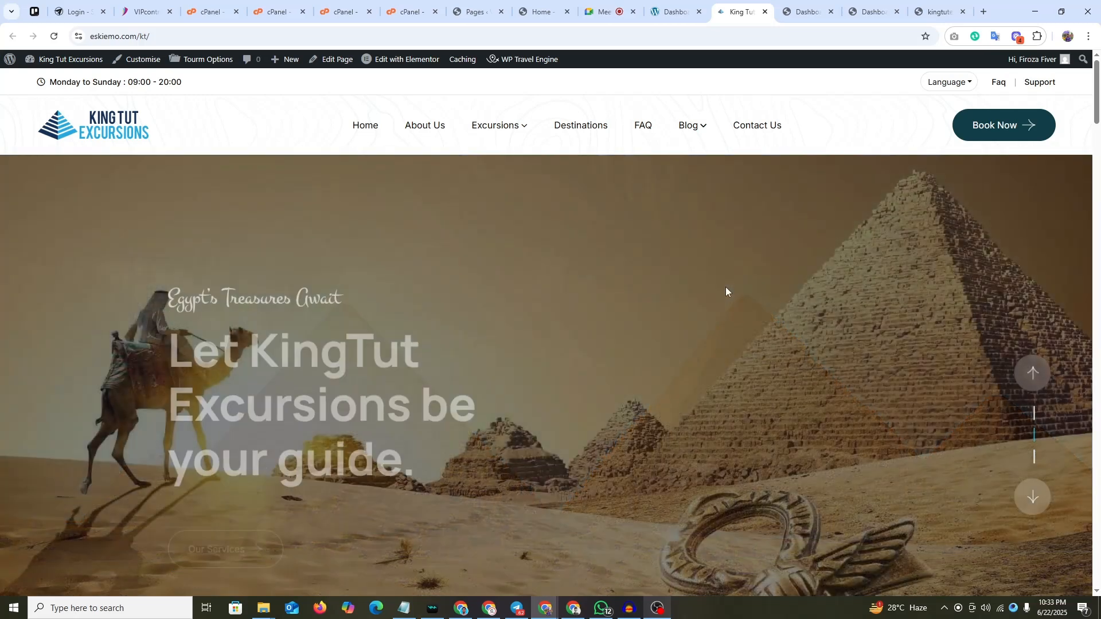
scroll(728, 287, "down", 2)
scroll(528, 280, "down", 6)
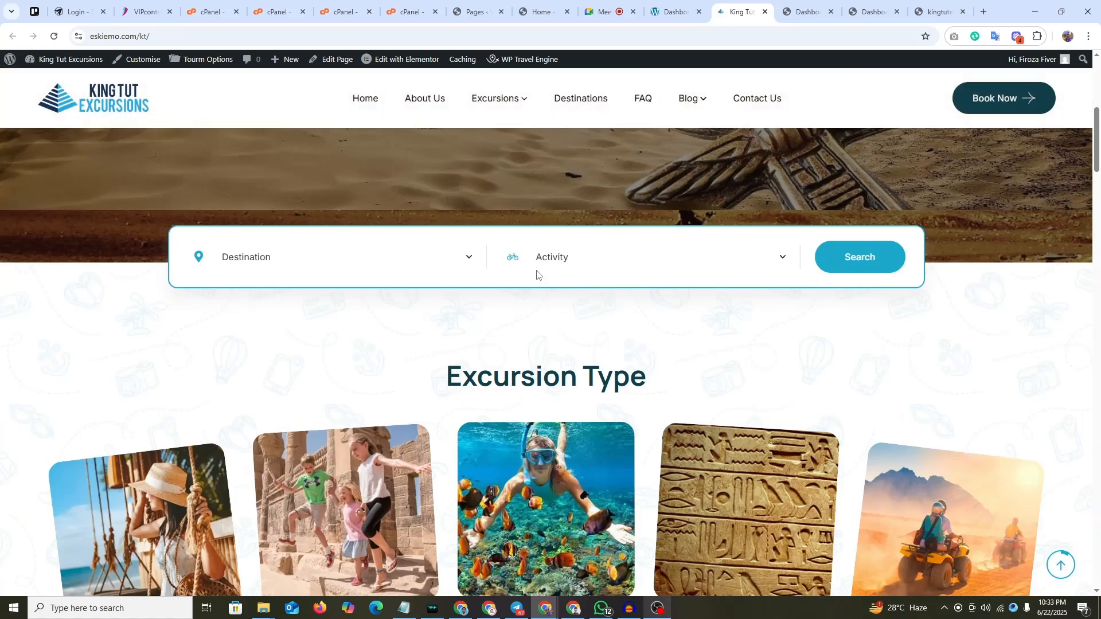
scroll(490, 337, "down", 3)
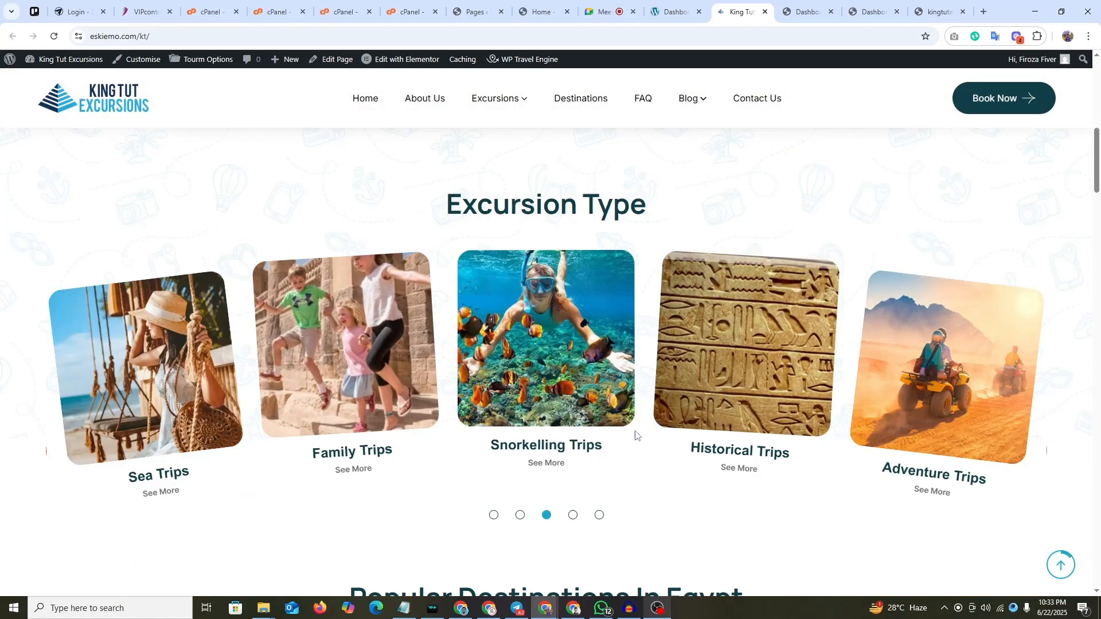
scroll(675, 324, "up", 5)
scroll(652, 226, "up", 6)
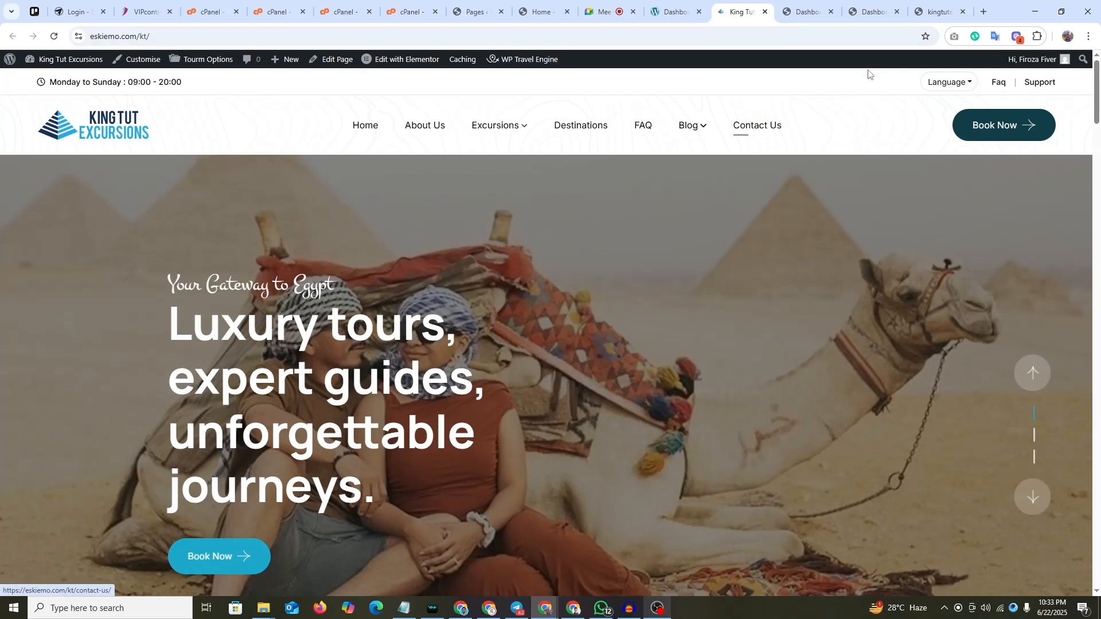
- Check the new kingtutexcursions.com site's dashboard and view its front page in a separate tab, closing that tab when done
left_click(887, 5)
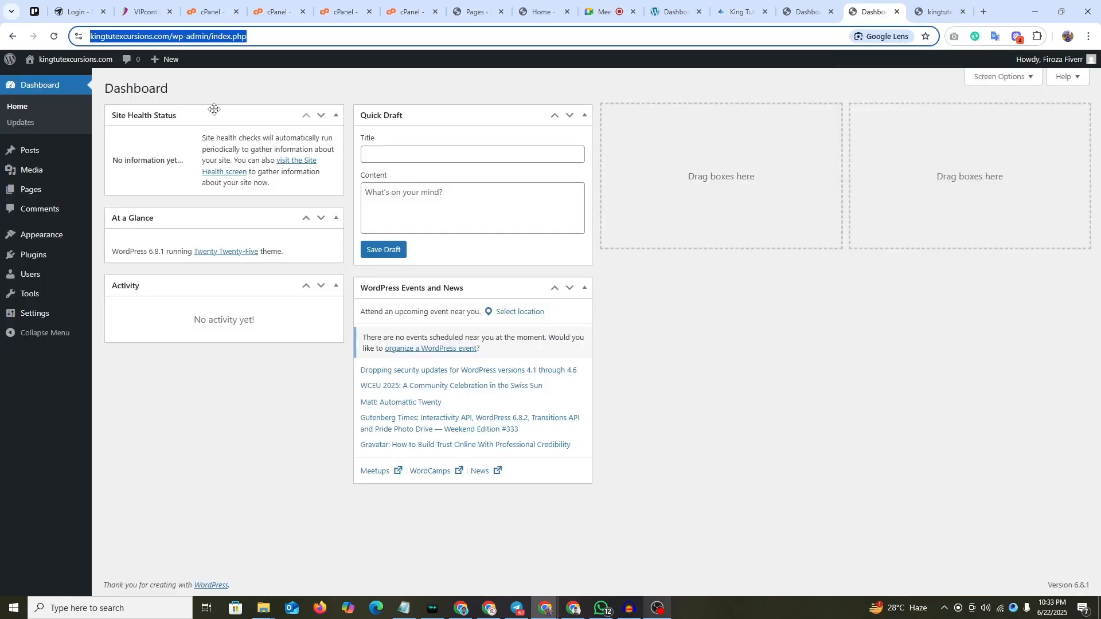
right_click(53, 83)
left_click(86, 92)
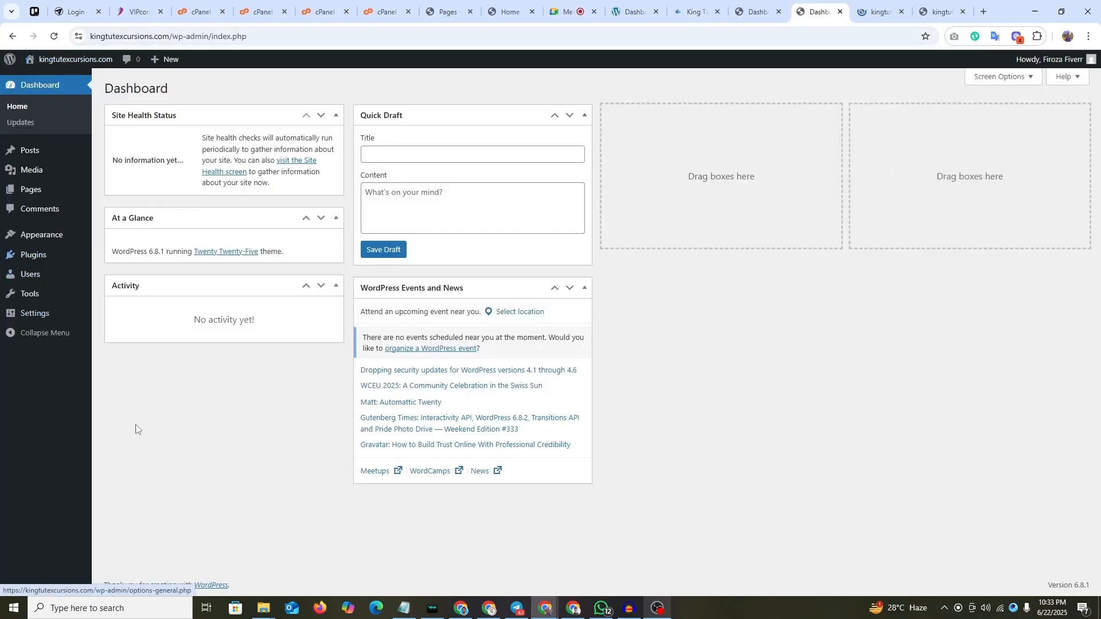
mouse_move(34, 310)
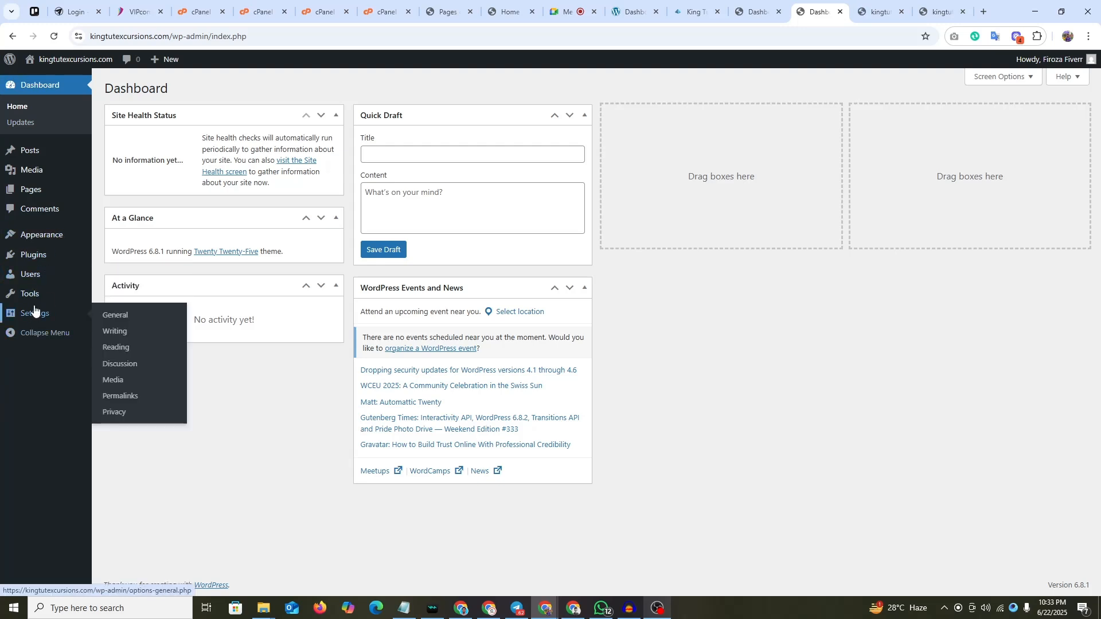
left_click(878, 12)
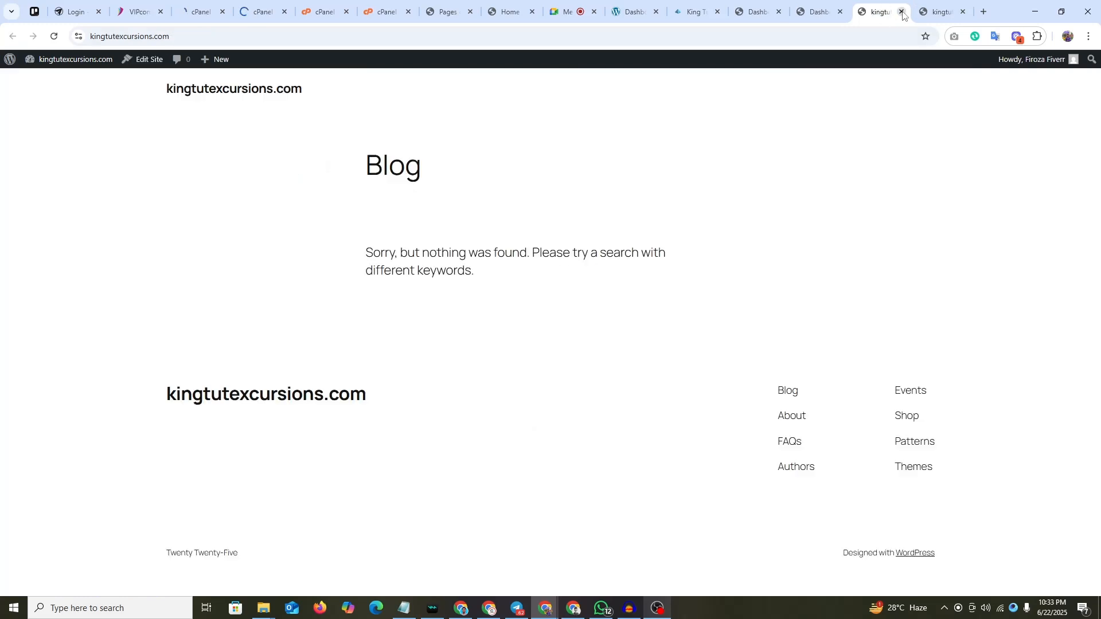
left_click(901, 11)
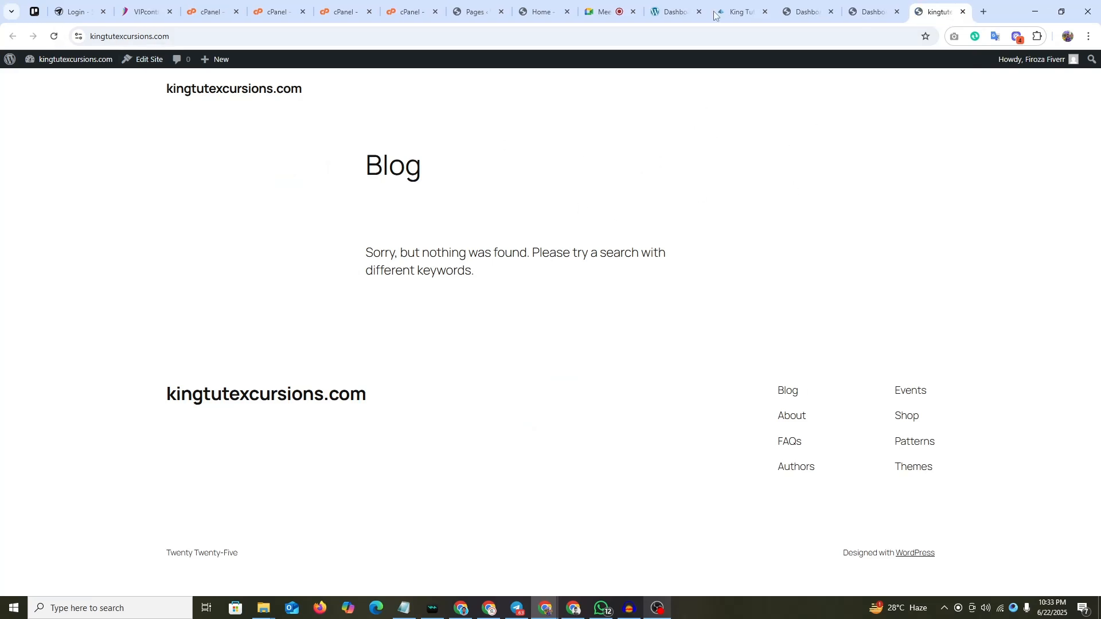
- Compare the existing eskiemo.com/kt homepage and its WordPress dashboard with the dashboard of the new kingtutexcursions.com site
left_click(716, 12)
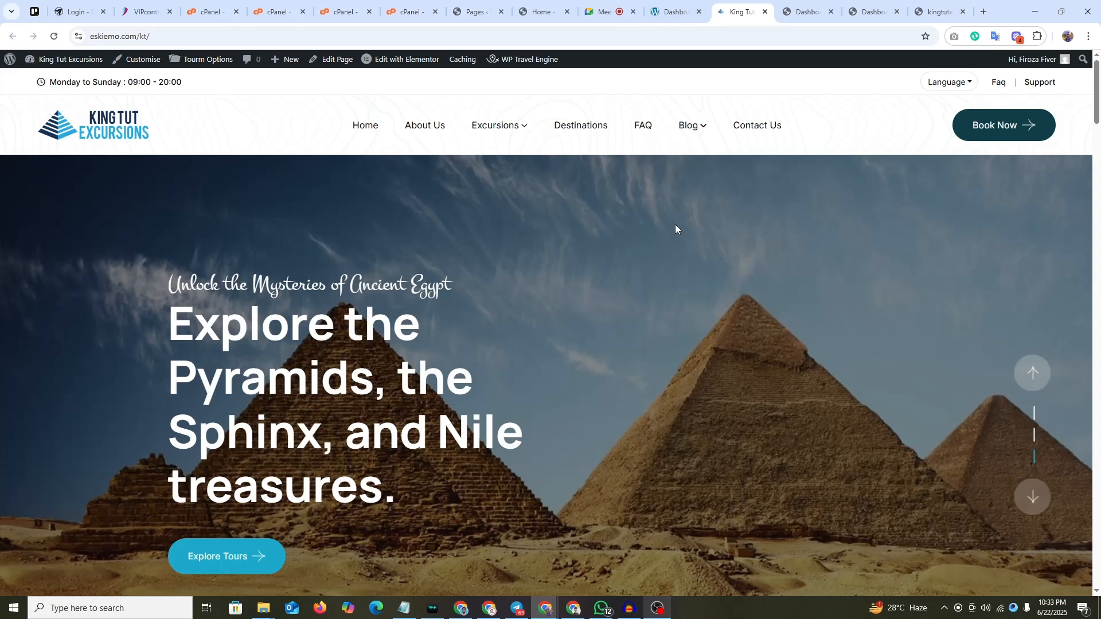
left_click(674, 12)
scroll(757, 96, "down", 7)
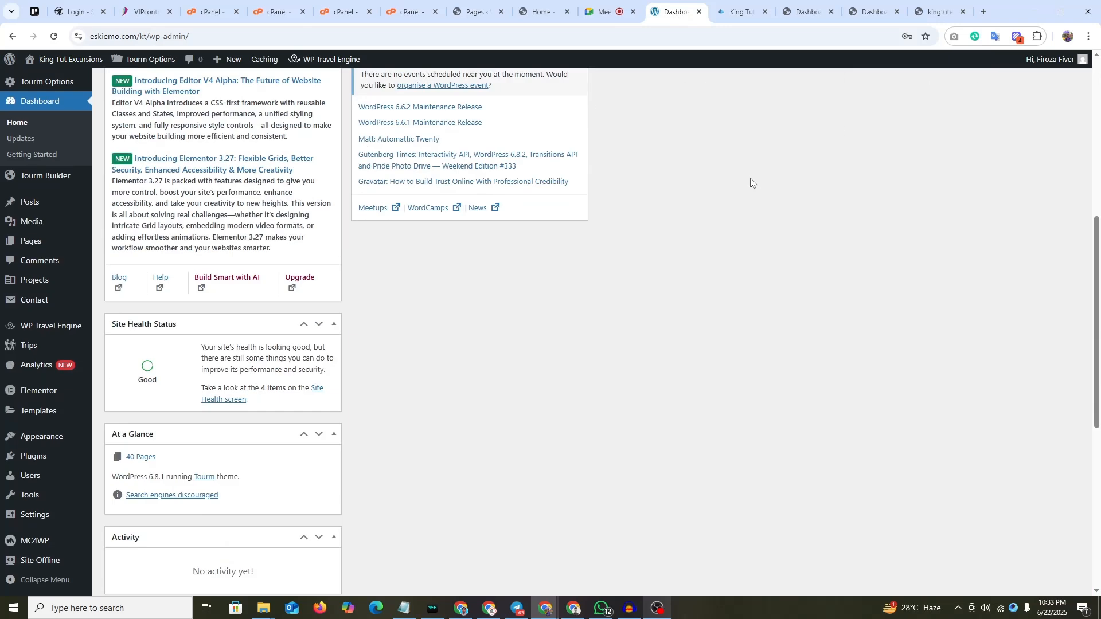
scroll(751, 182, "up", 7)
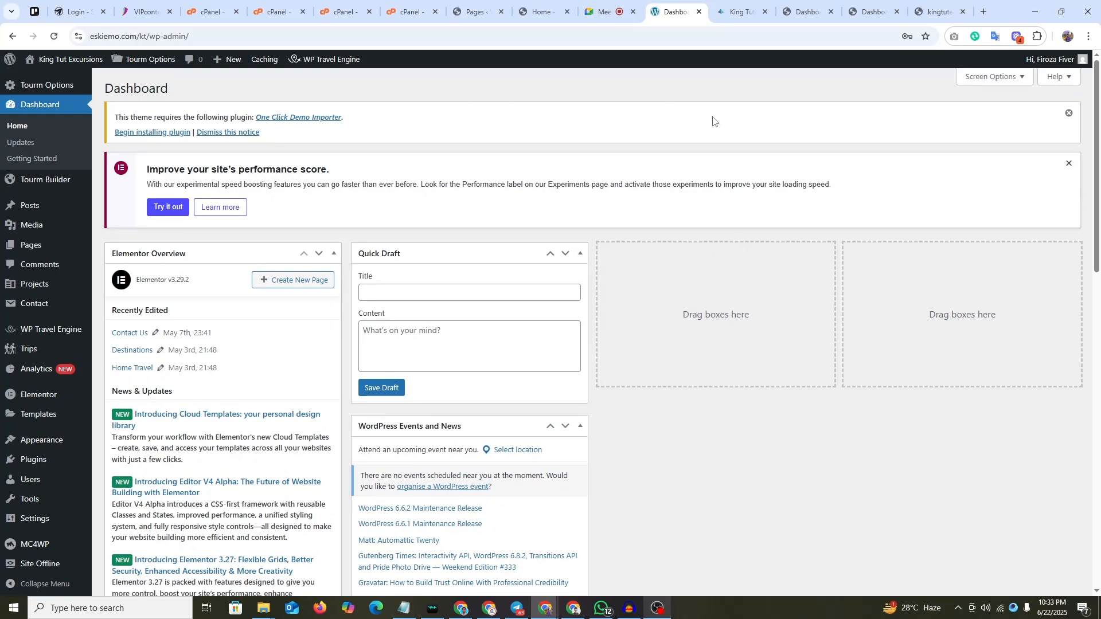
scroll(717, 123, "down", 3)
scroll(721, 127, "up", 3)
left_click(605, 12)
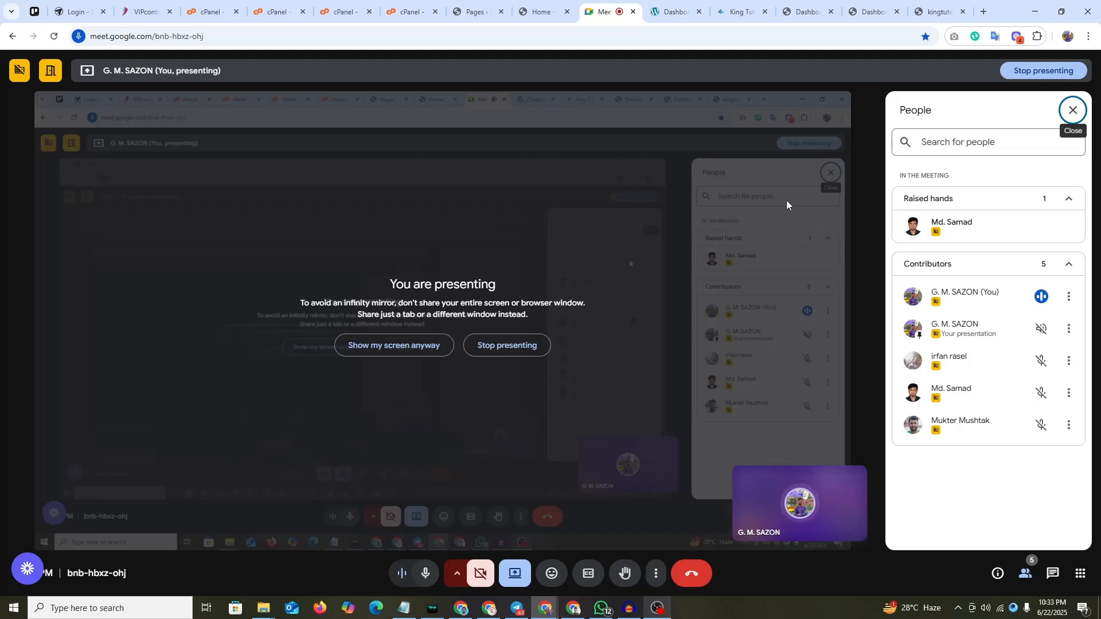
left_click(803, 11)
left_click(1076, 268)
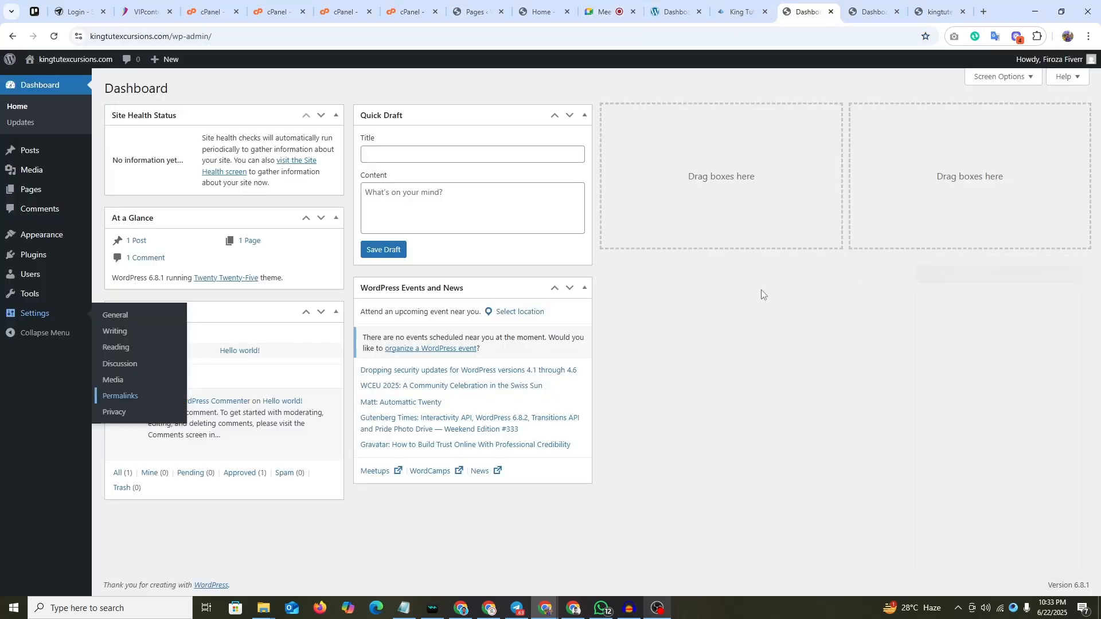
left_click(740, 11)
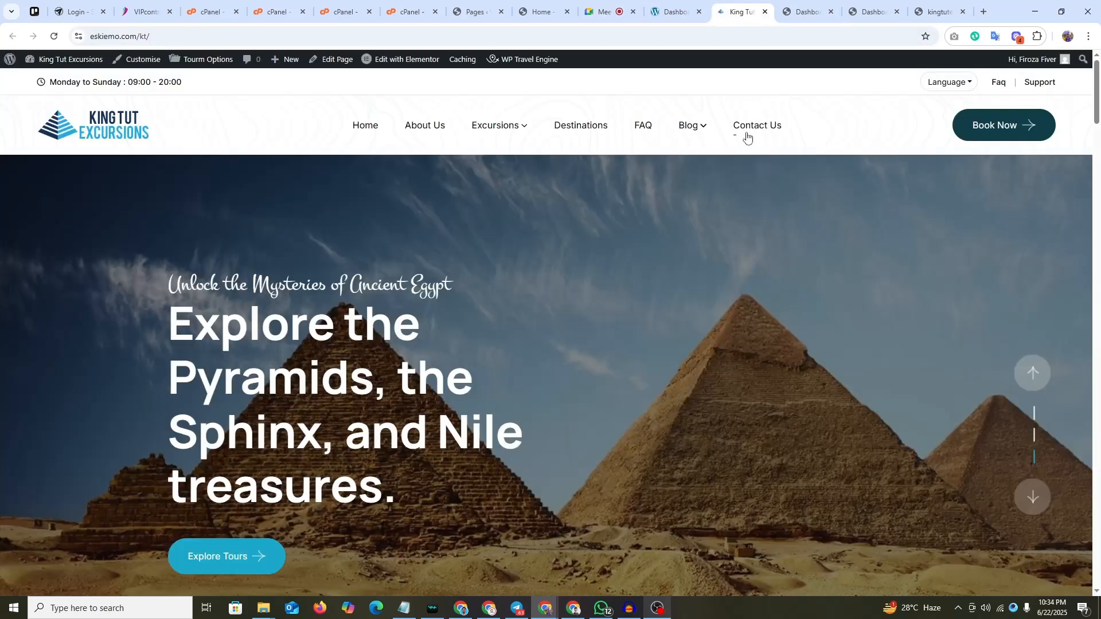
scroll(793, 230, "down", 1)
scroll(787, 211, "up", 1)
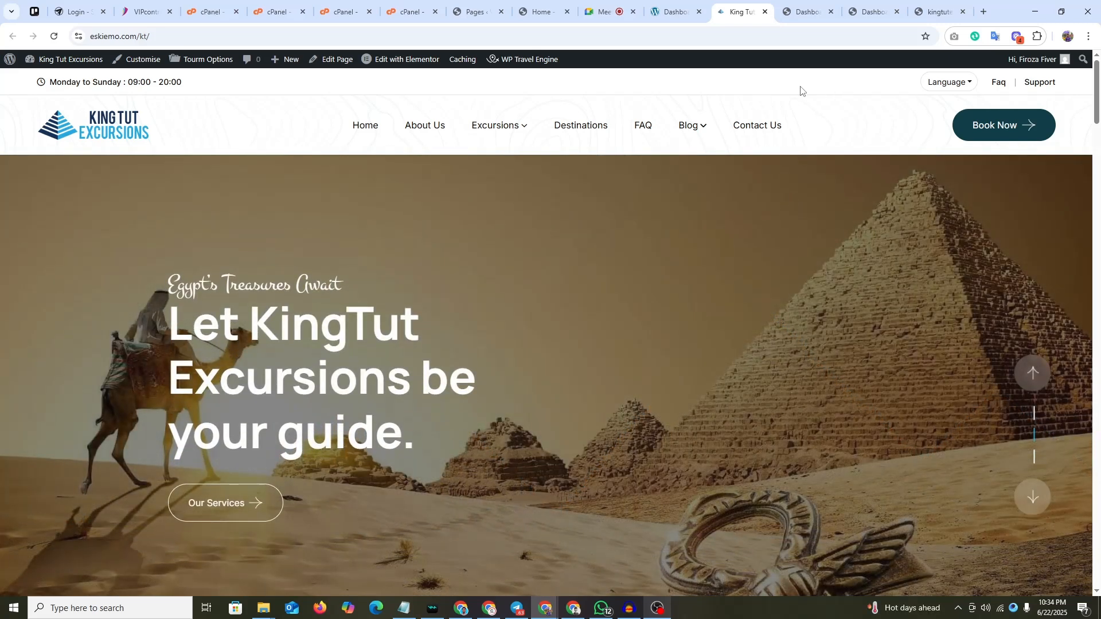
- Open the plugin installation page of the eskiemo.com/kt site in a new tab
left_click(674, 12)
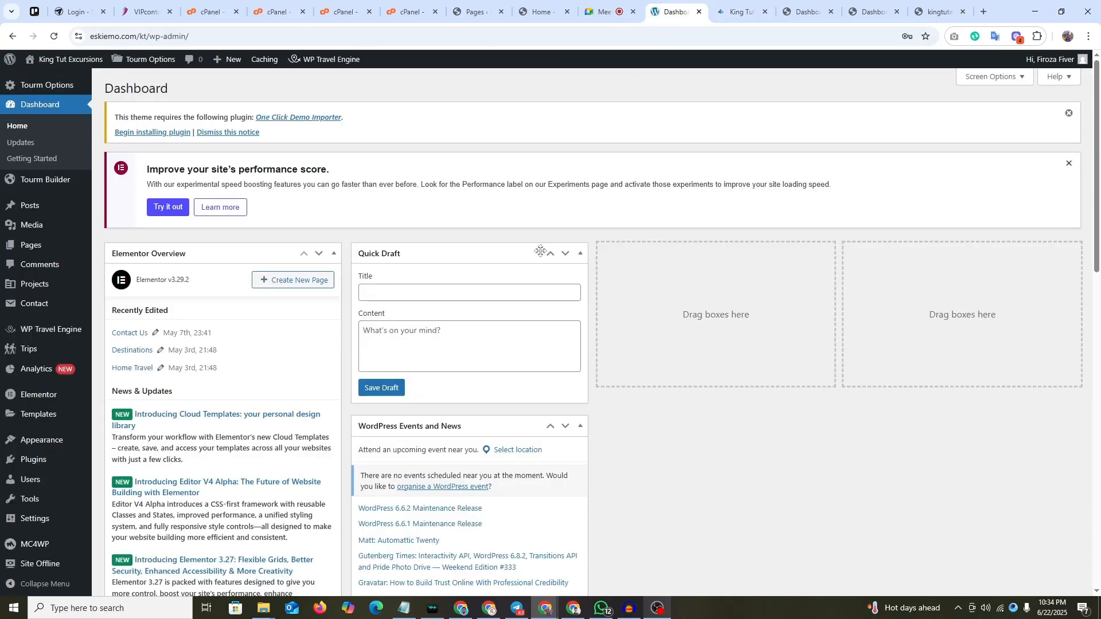
scroll(182, 276, "down", 2)
mouse_move(61, 459)
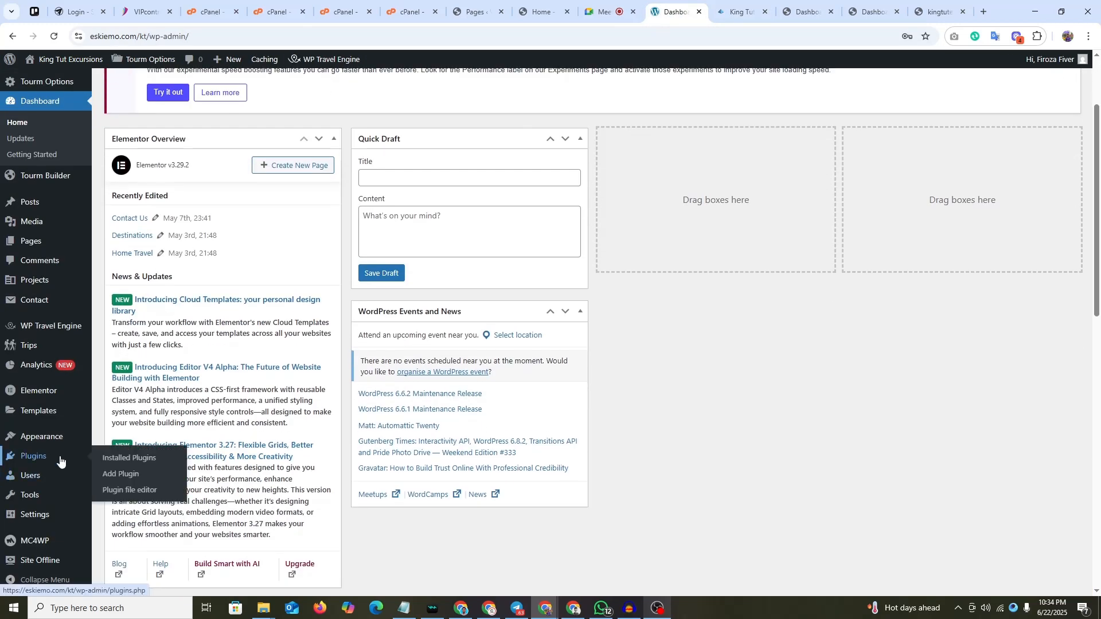
middle_click(124, 475)
scroll(717, 327, "up", 2)
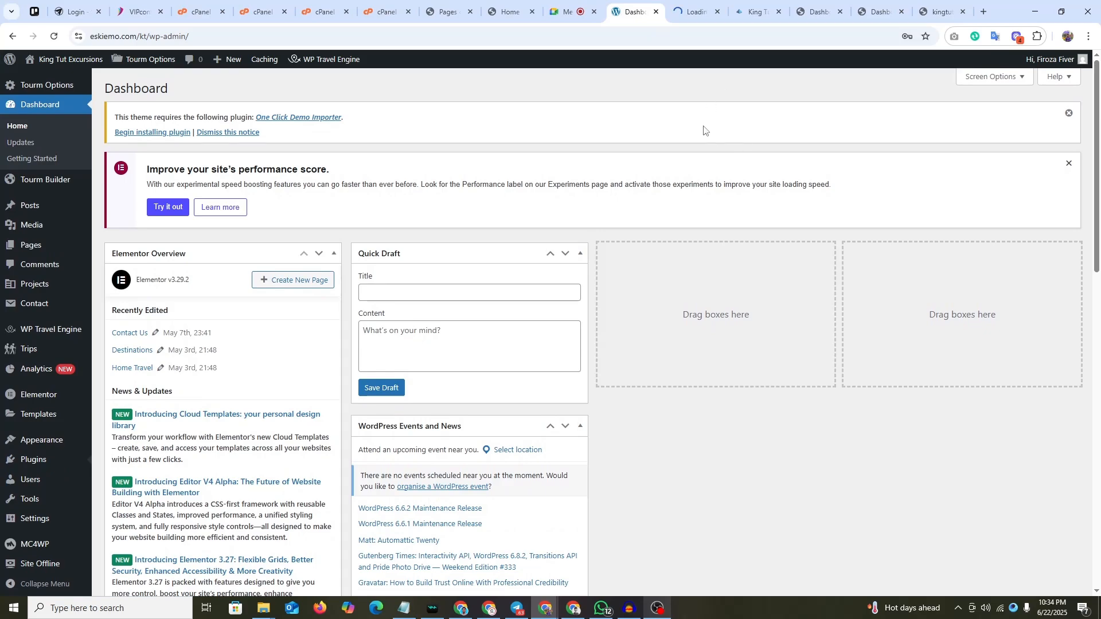
scroll(28, 247, "down", 10)
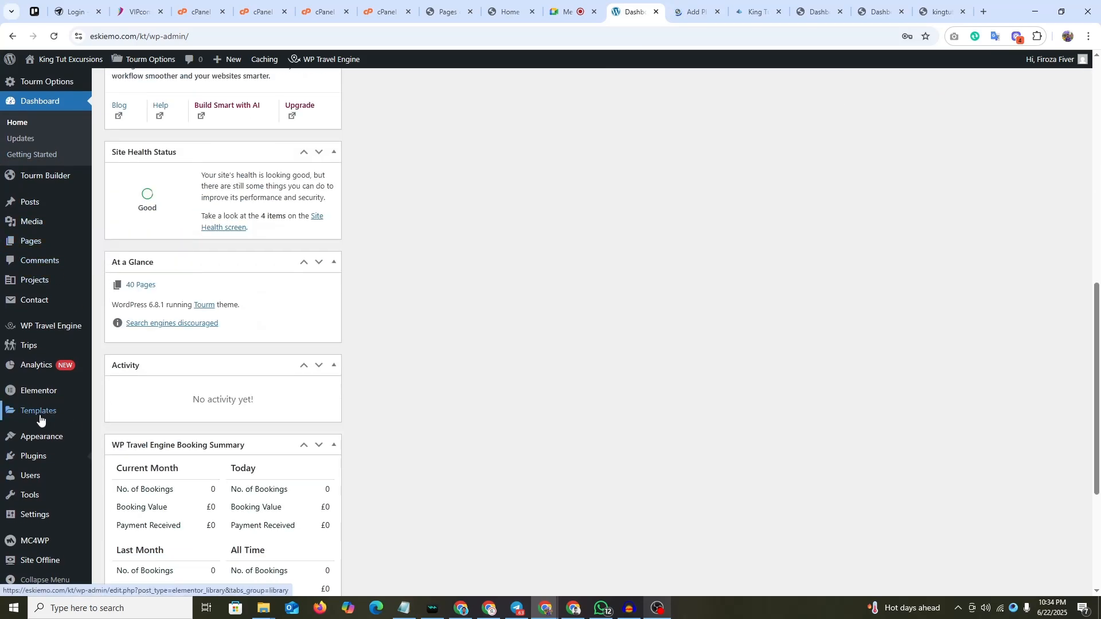
scroll(646, 163, "up", 9)
left_click(762, 4)
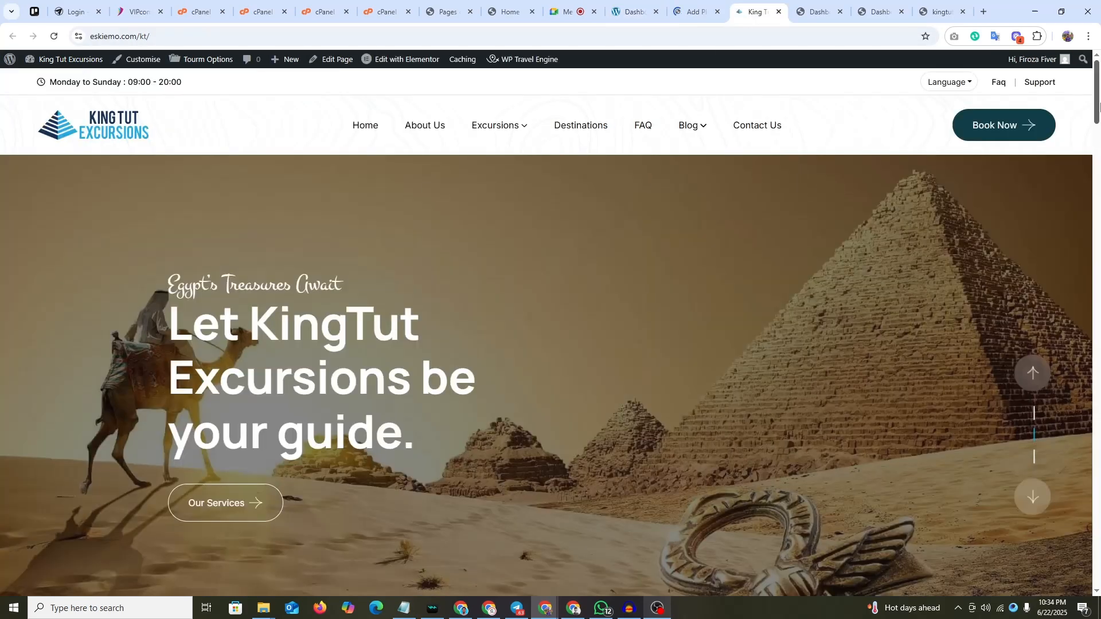
mouse_move(1096, 98)
left_mouse_down()
mouse_move(1099, 562)
mouse_move(1095, 86)
left_mouse_up()
- Search the plugin directory for "updraft", then install and activate UpdraftPlus: WP Backup & Migration Plugin
left_click(697, 11)
left_click(911, 170)
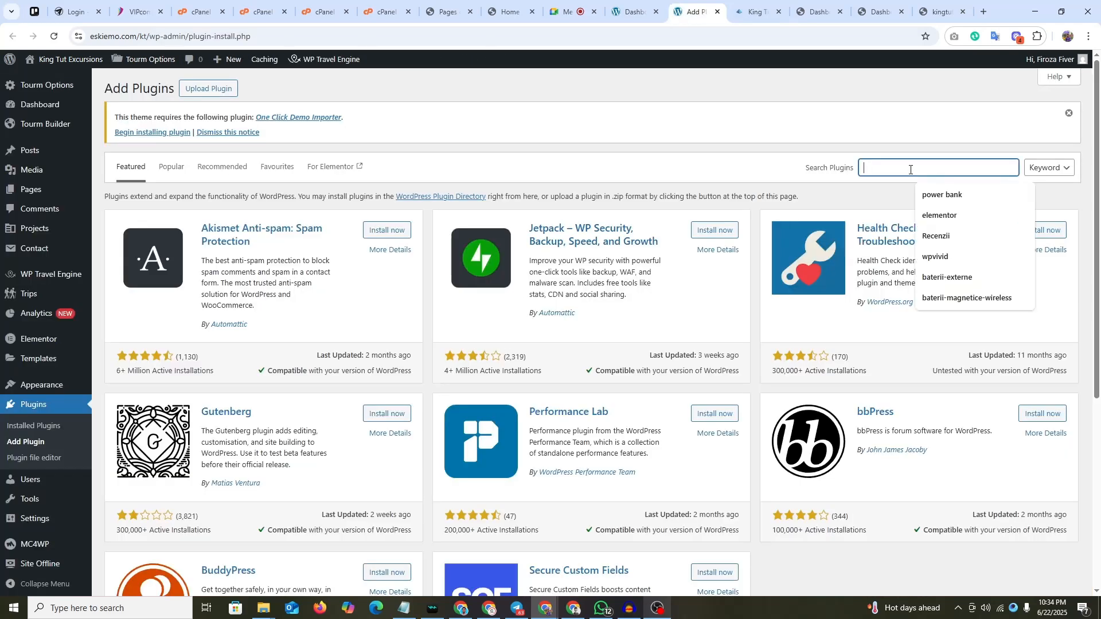
type("updraft")
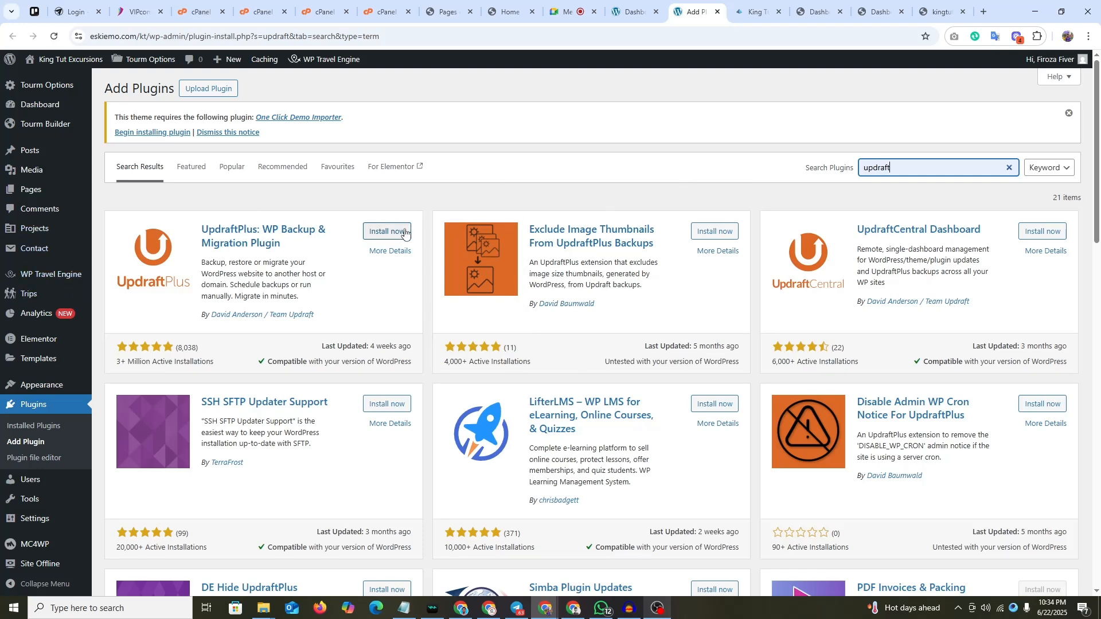
left_click(385, 231)
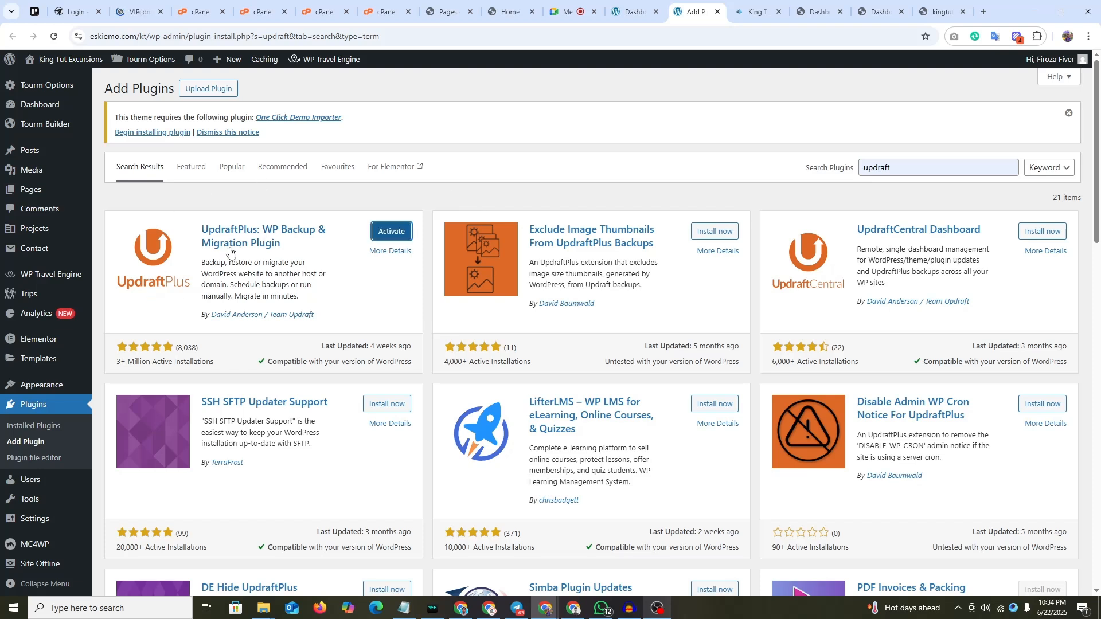
left_click(390, 233)
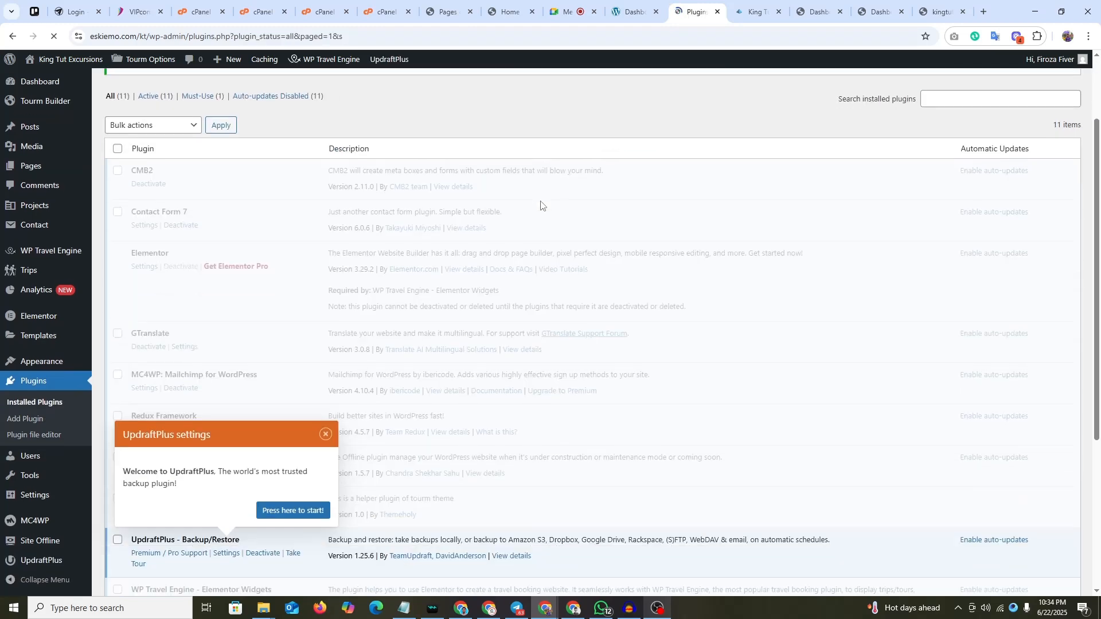
- Dismiss the UpdraftPlus welcome pop-up and open the plugin's Backup/Restore page
left_click(325, 188)
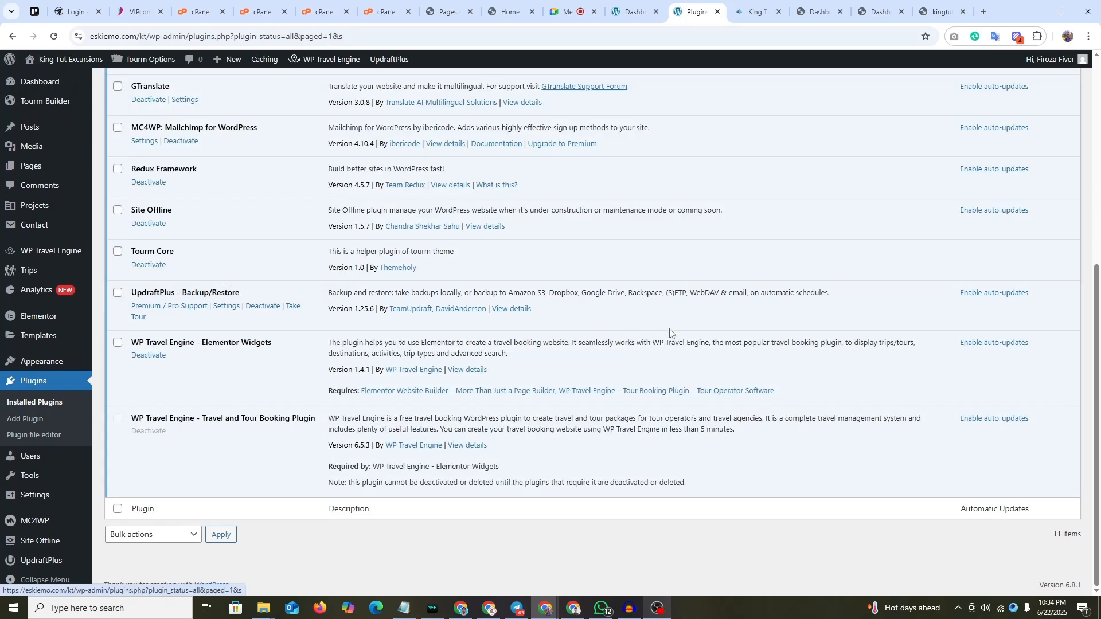
scroll(665, 315, "up", 6)
scroll(667, 316, "down", 5)
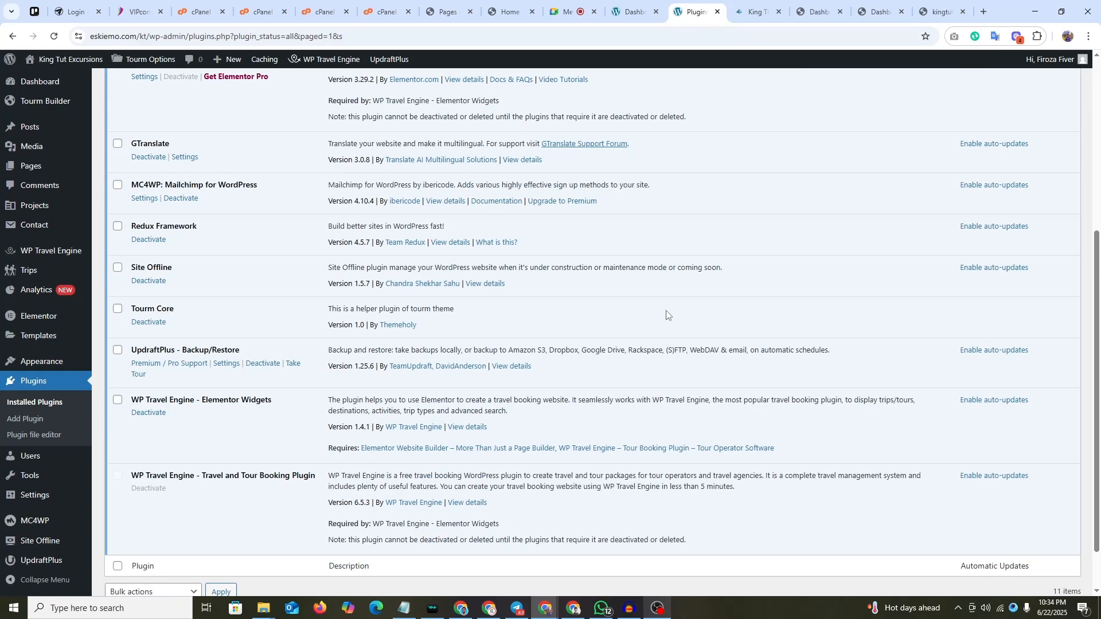
scroll(666, 314, "down", 1)
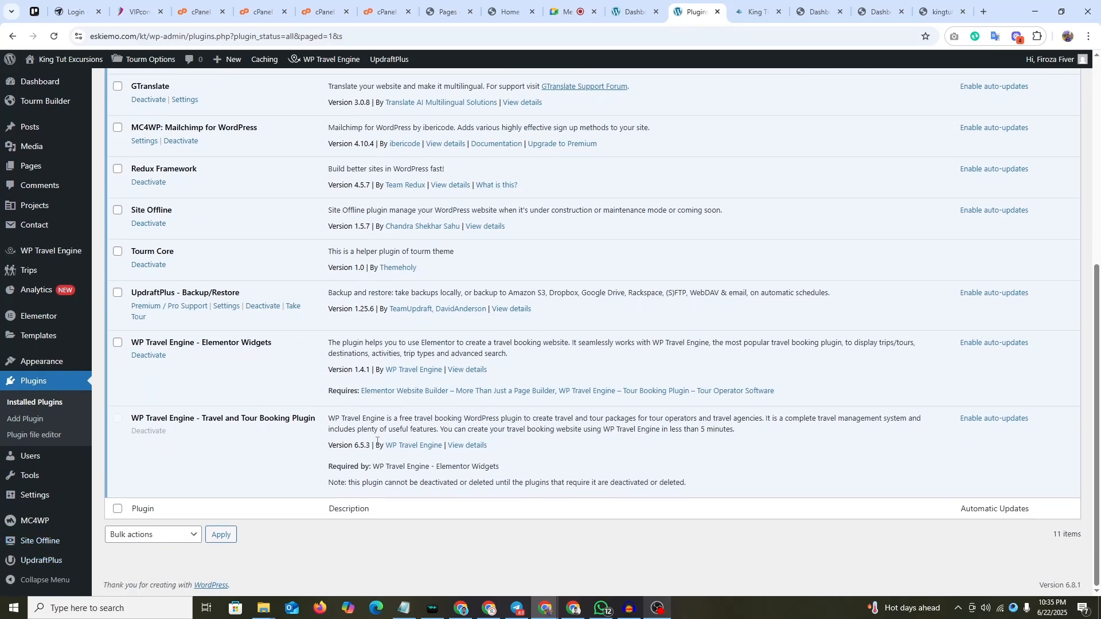
left_click(40, 561)
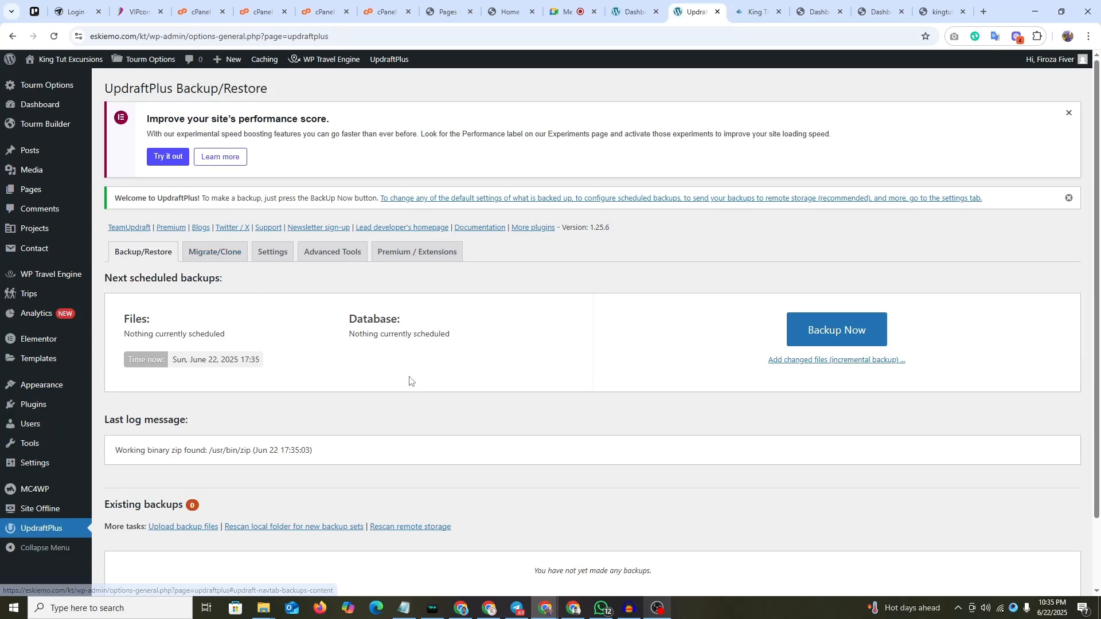
- Run a new UpdraftPlus backup that includes both the database and the site files, and close the completion notice
left_click(839, 343)
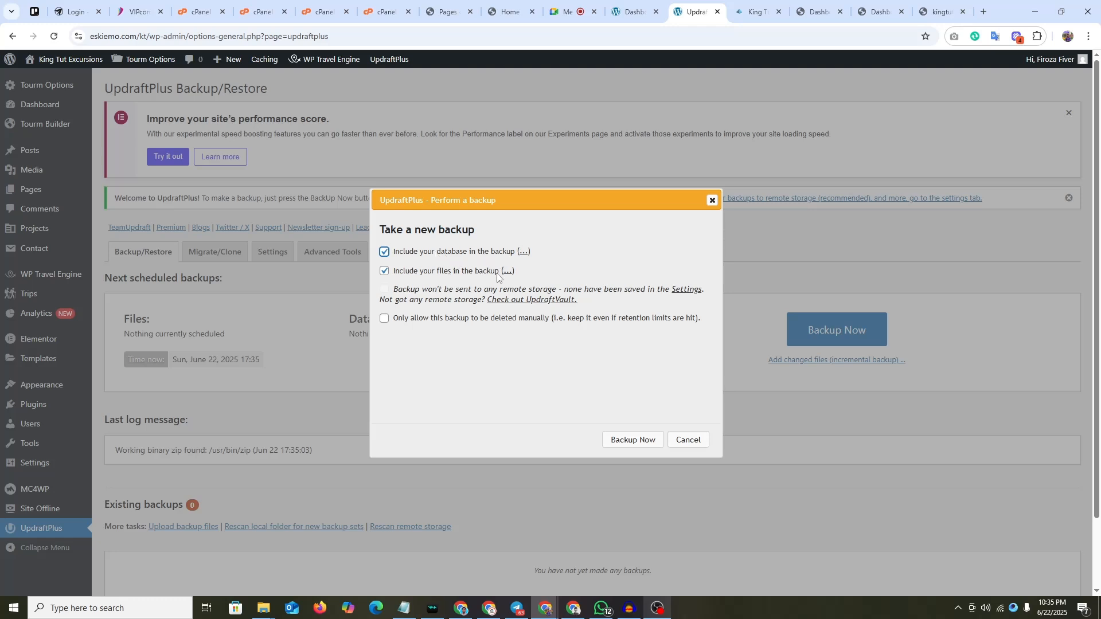
left_click(634, 440)
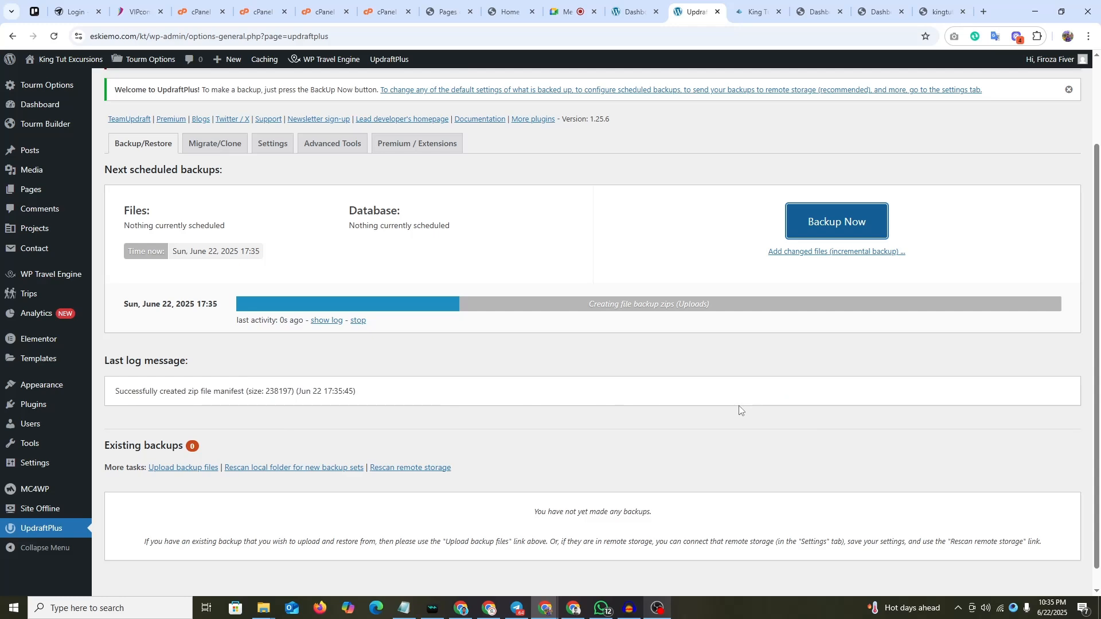
scroll(738, 407, "up", 2)
scroll(853, 425, "down", 3)
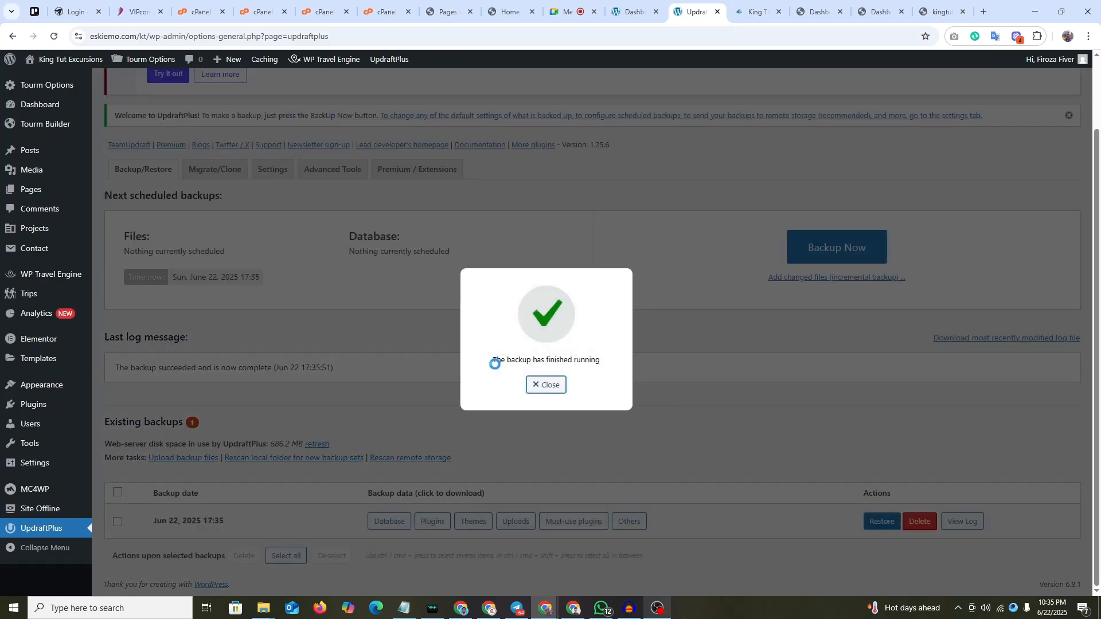
left_click(554, 390)
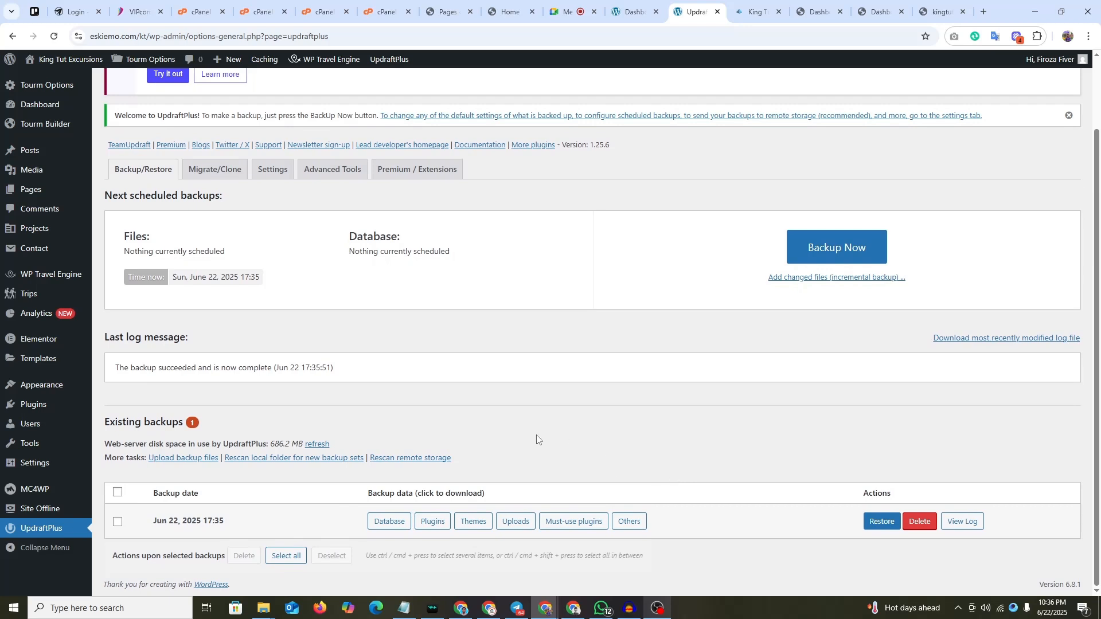
- Prepare the database, plugins, themes, uploads, must-use plugins and others parts of the Jun 22, 2025 17:35 backup for download
left_click(388, 522)
scroll(470, 516, "down", 1)
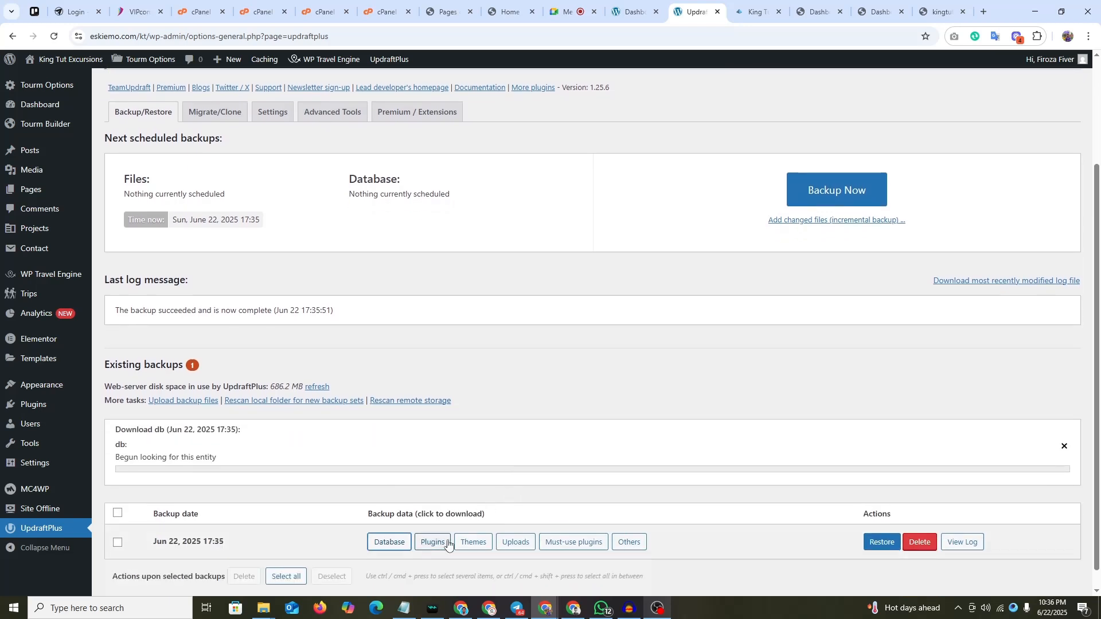
left_click(448, 545)
left_click(472, 523)
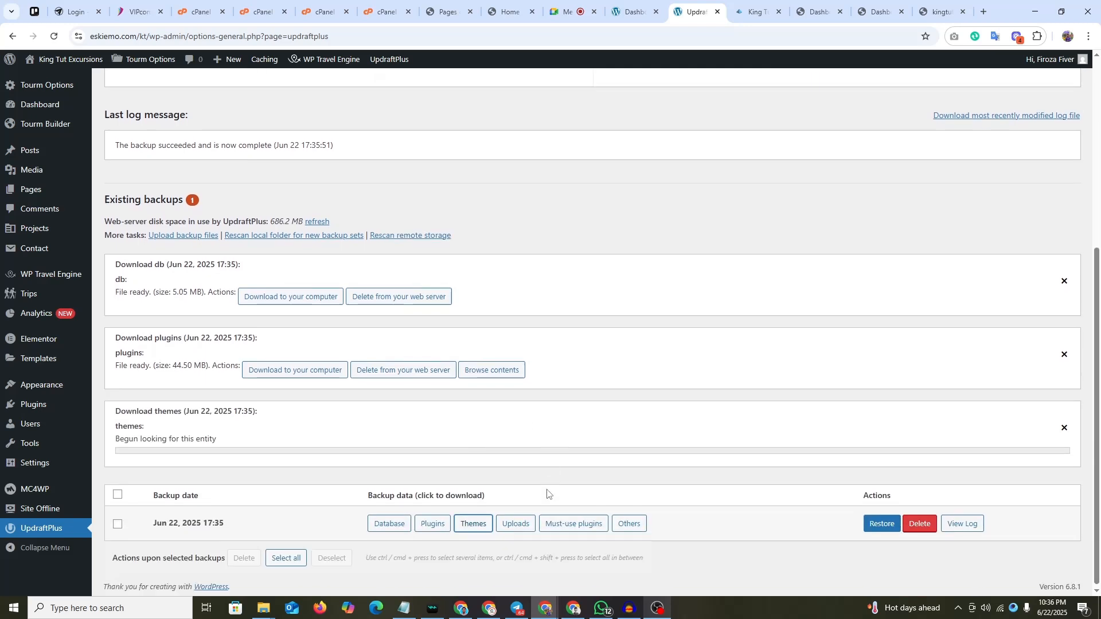
left_click(516, 523)
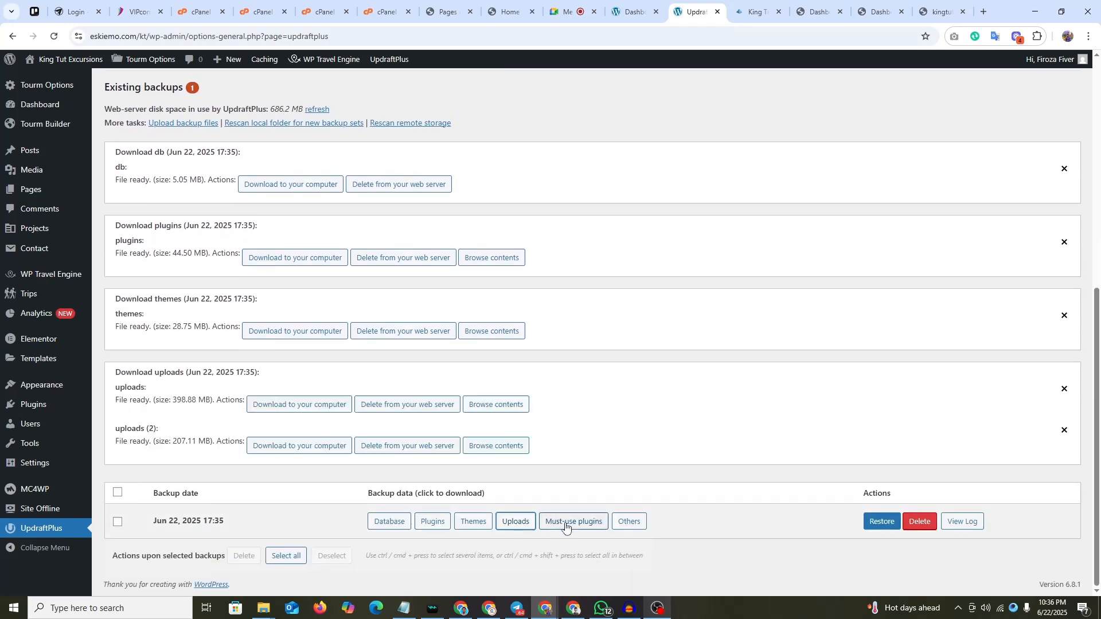
left_click(566, 522)
left_click(629, 522)
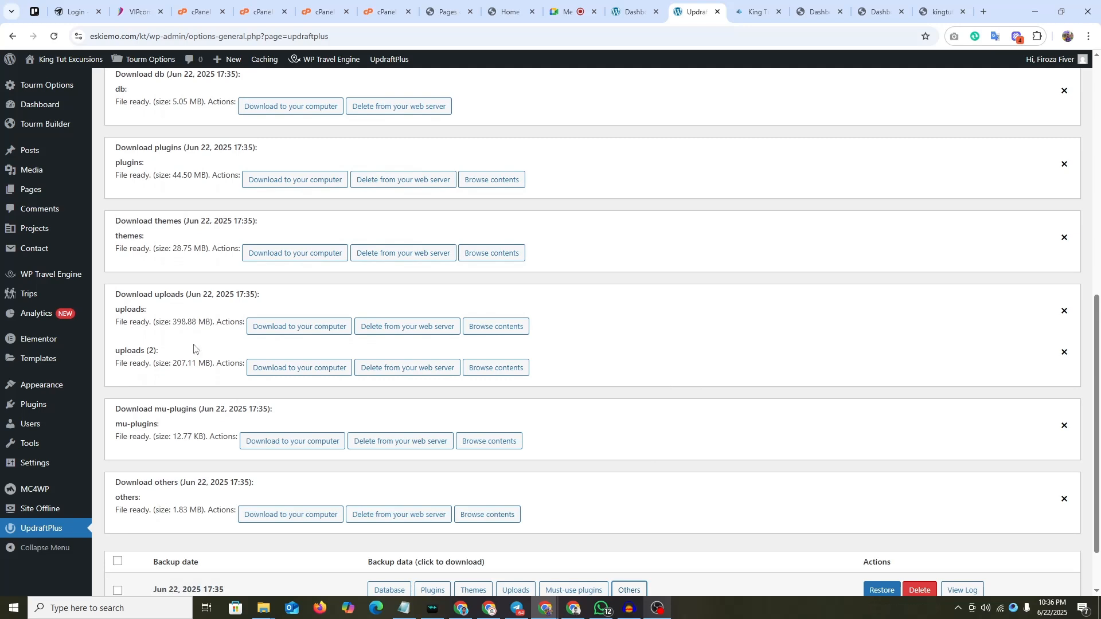
- Download the database backup file to the computer, check it in the browser's download history and return to the backup page
scroll(200, 206, "up", 2)
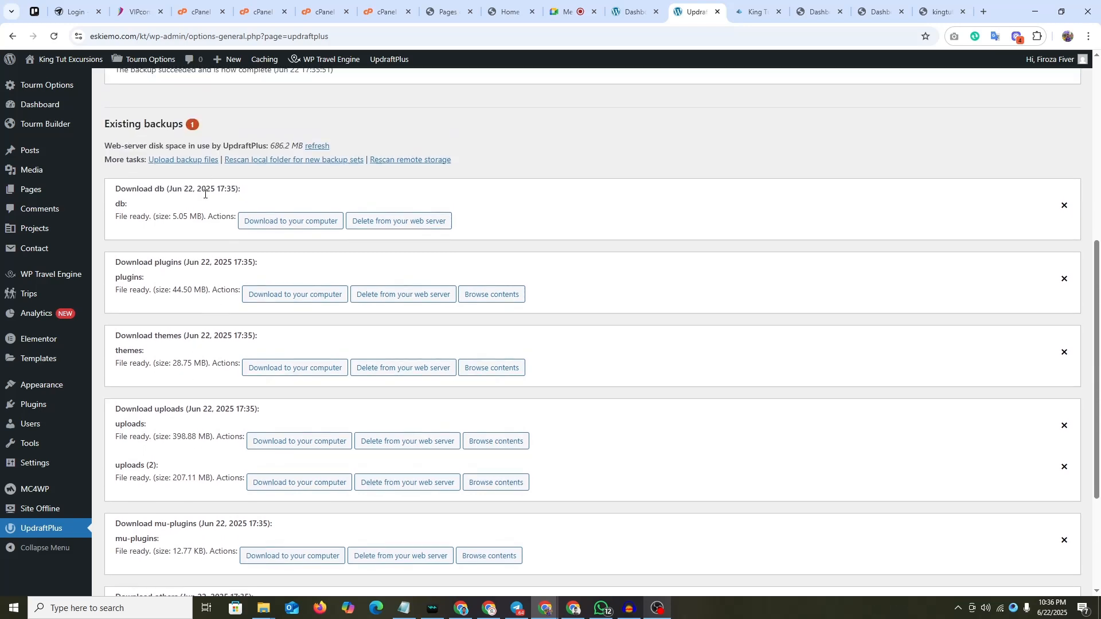
scroll(367, 241, "down", 2)
scroll(145, 136, "up", 1)
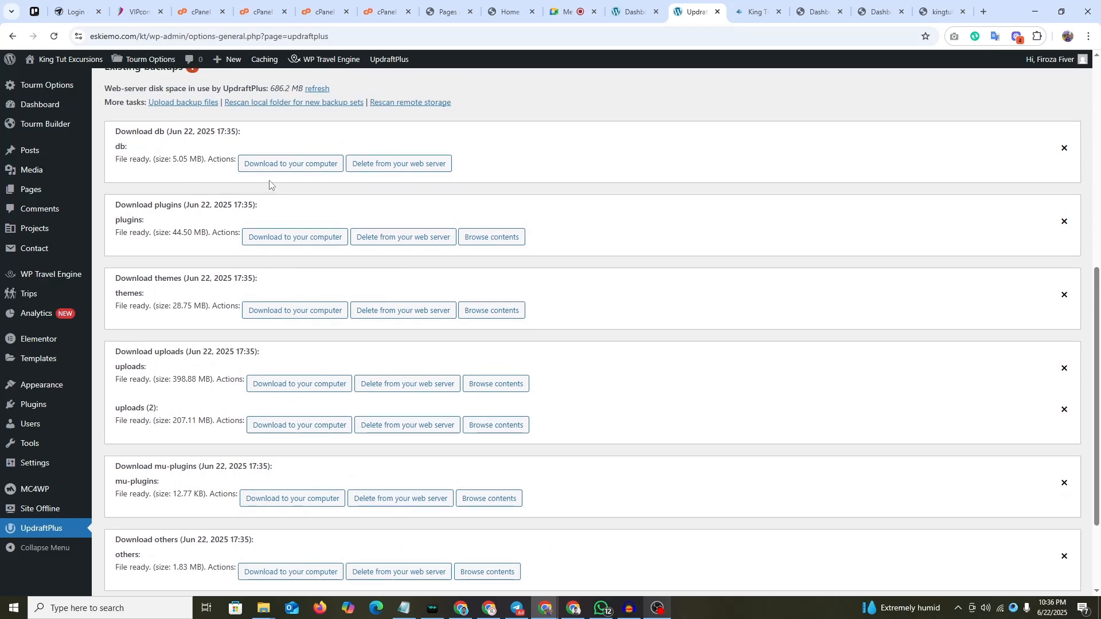
left_click(299, 166)
key("ctrl+j")
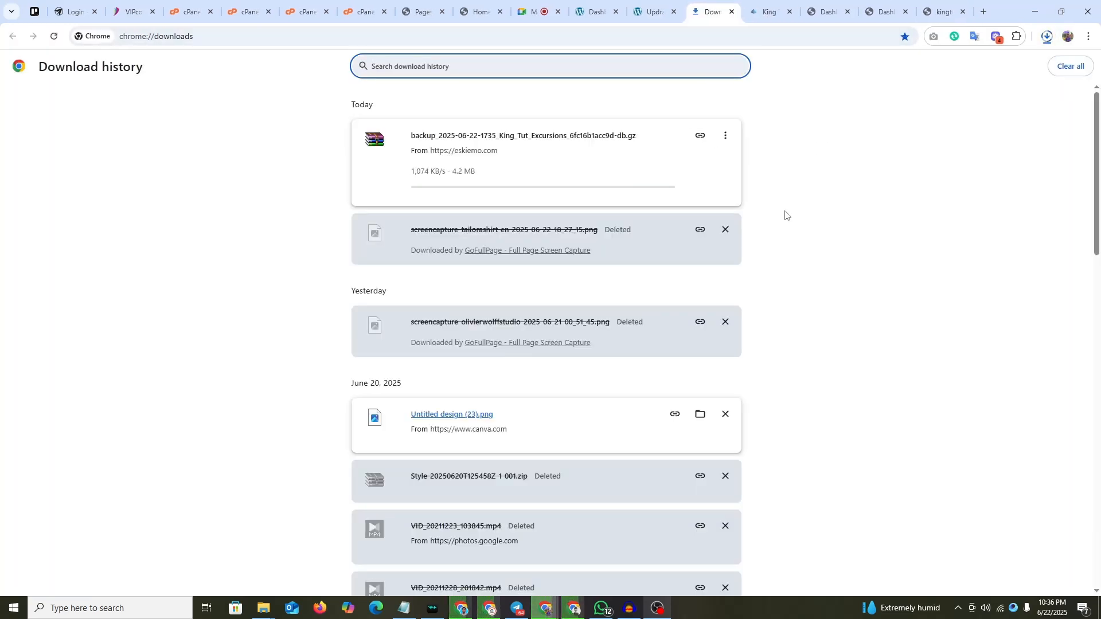
key("ctrl+shift+Tab")
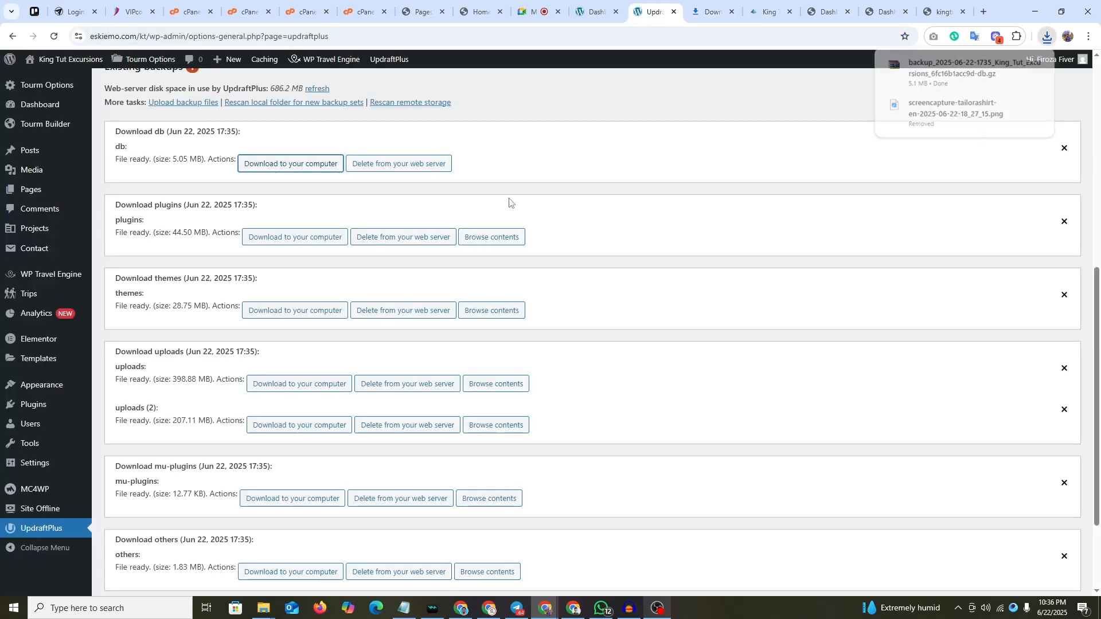
- Download the plugins backup archive to the computer and follow it in the download history until it finishes
left_click(270, 238)
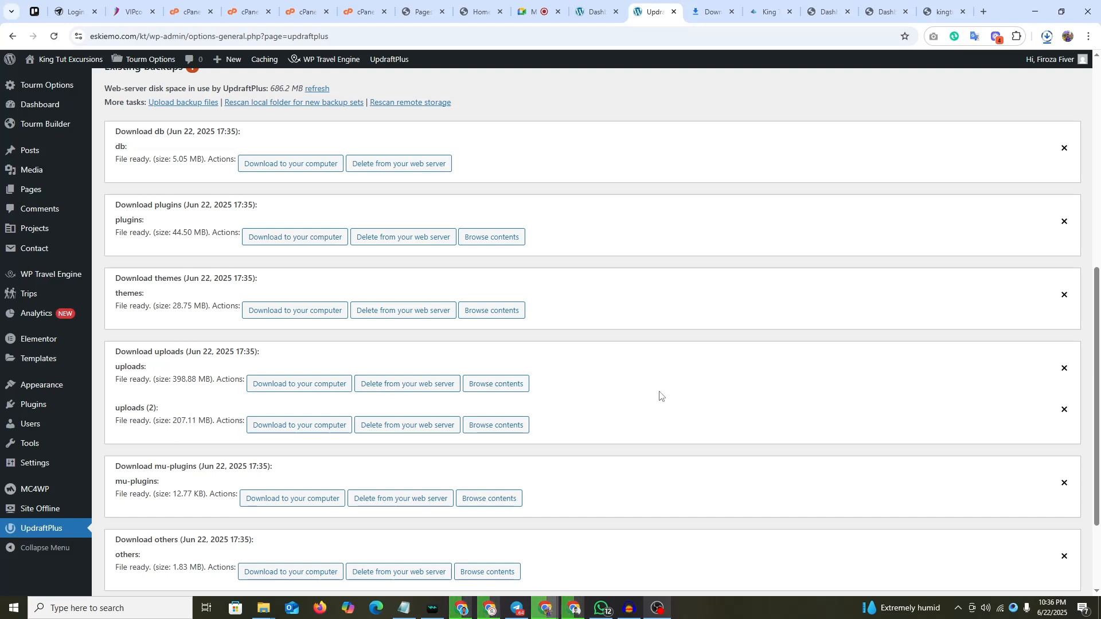
scroll(660, 395, "down", 3)
scroll(655, 405, "up", 2)
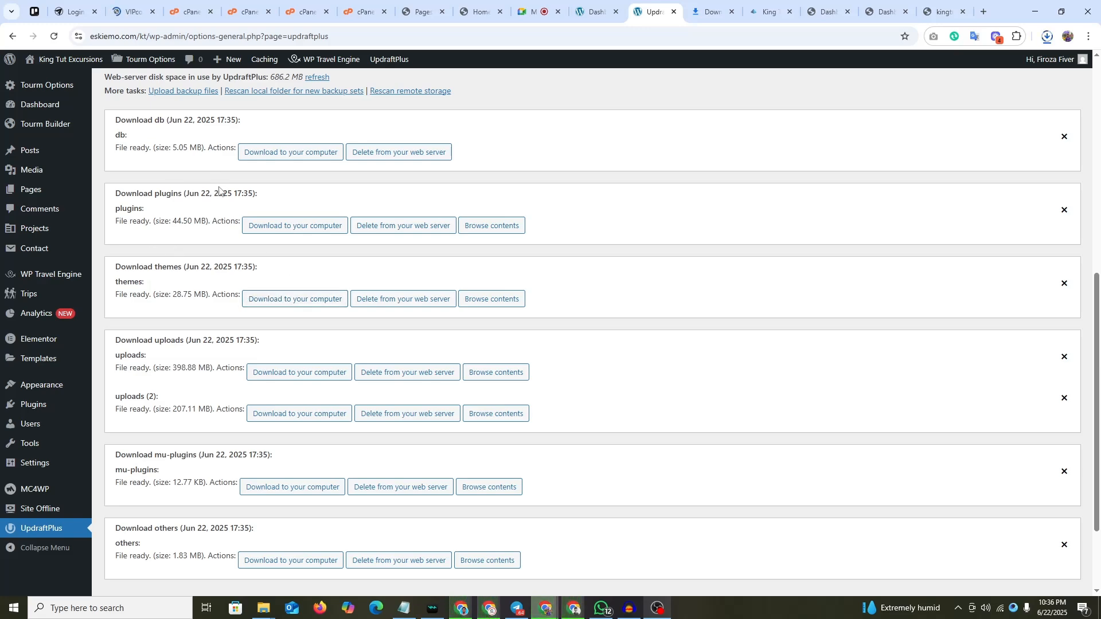
scroll(248, 228, "down", 1)
scroll(249, 228, "up", 2)
scroll(747, 120, "down", 1)
left_click(711, 11)
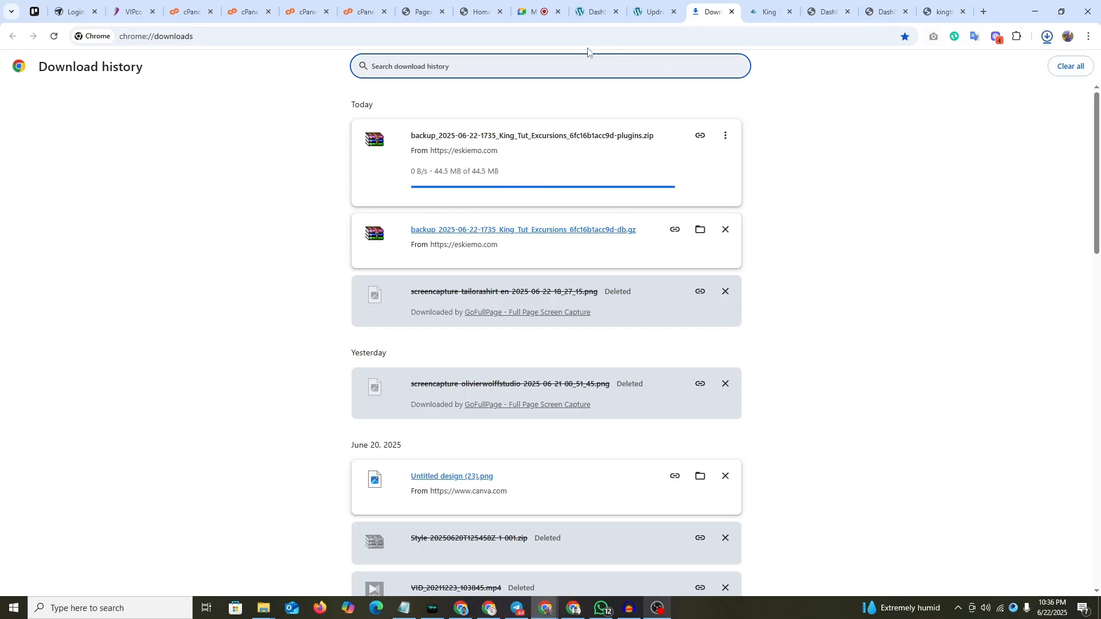
left_click(536, 11)
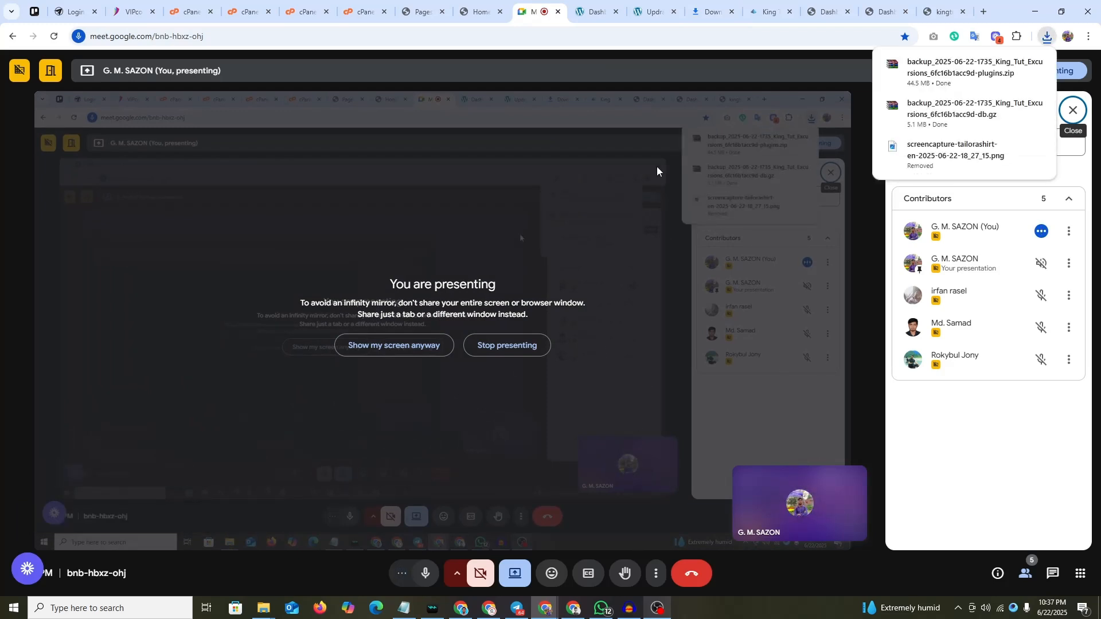
left_click(654, 12)
left_click(705, 8)
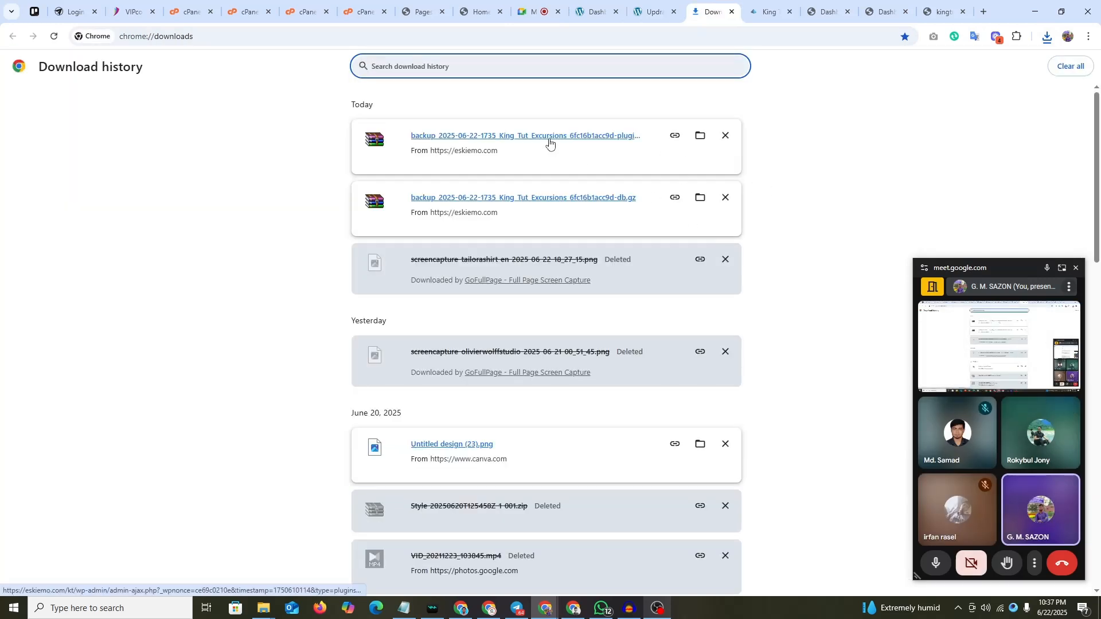
- Download the themes backup archive to the computer and check its progress in the download history
left_click(654, 11)
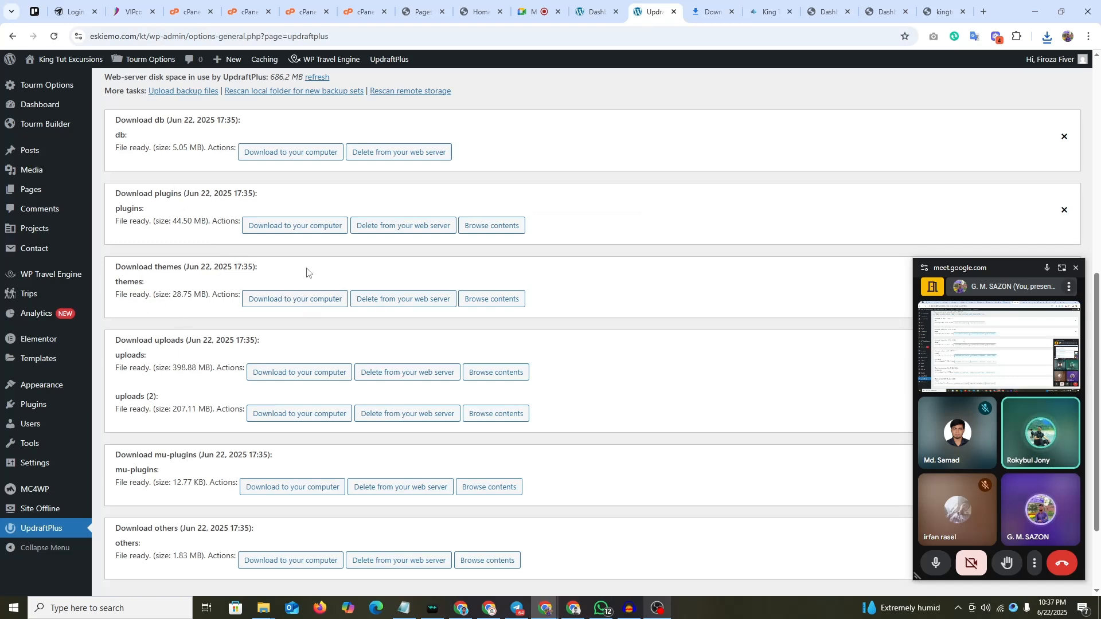
left_click(268, 302)
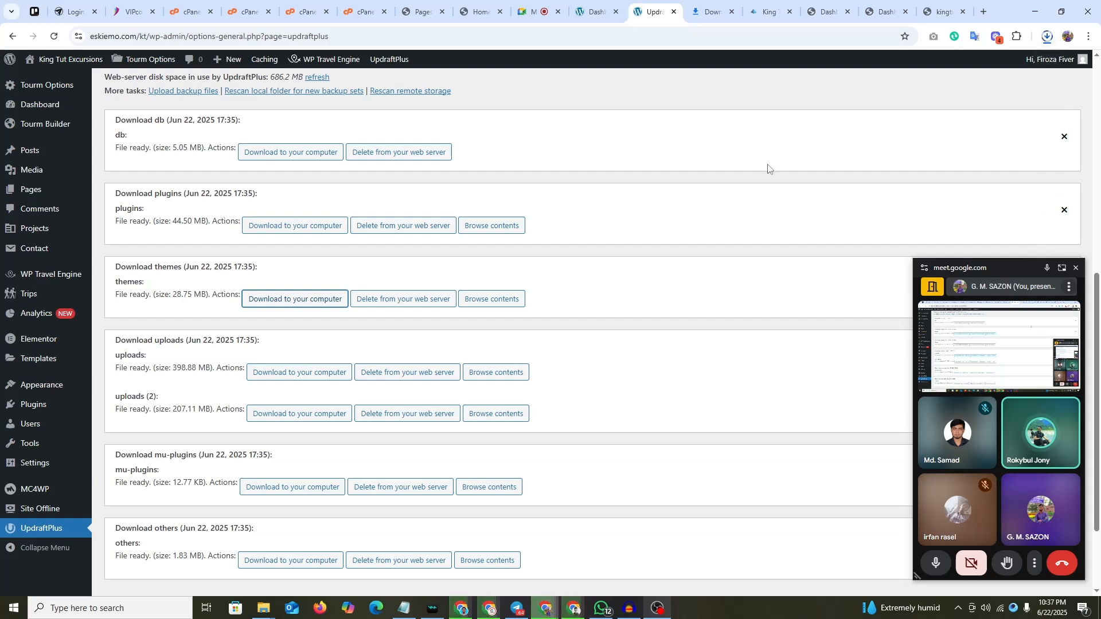
left_click(711, 11)
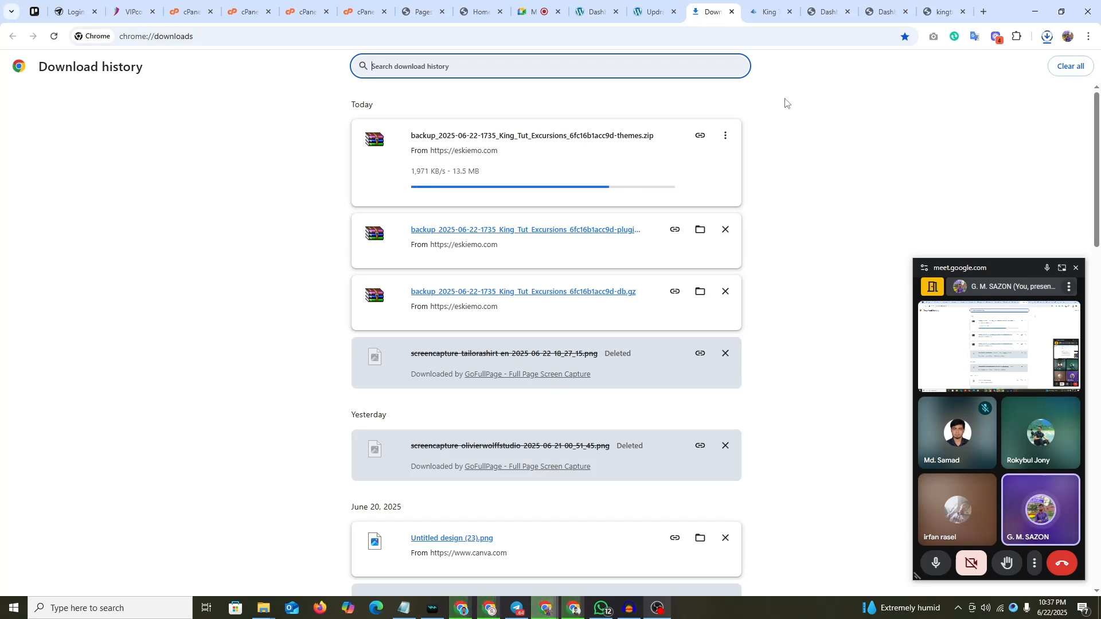
left_click(649, 12)
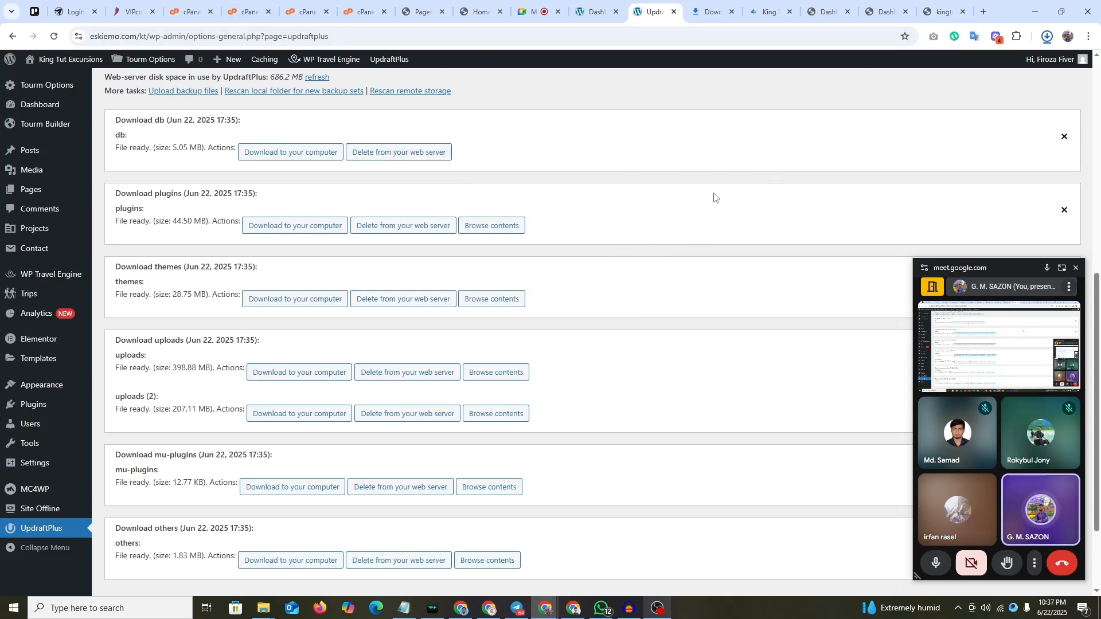
key("ctrl+Tab")
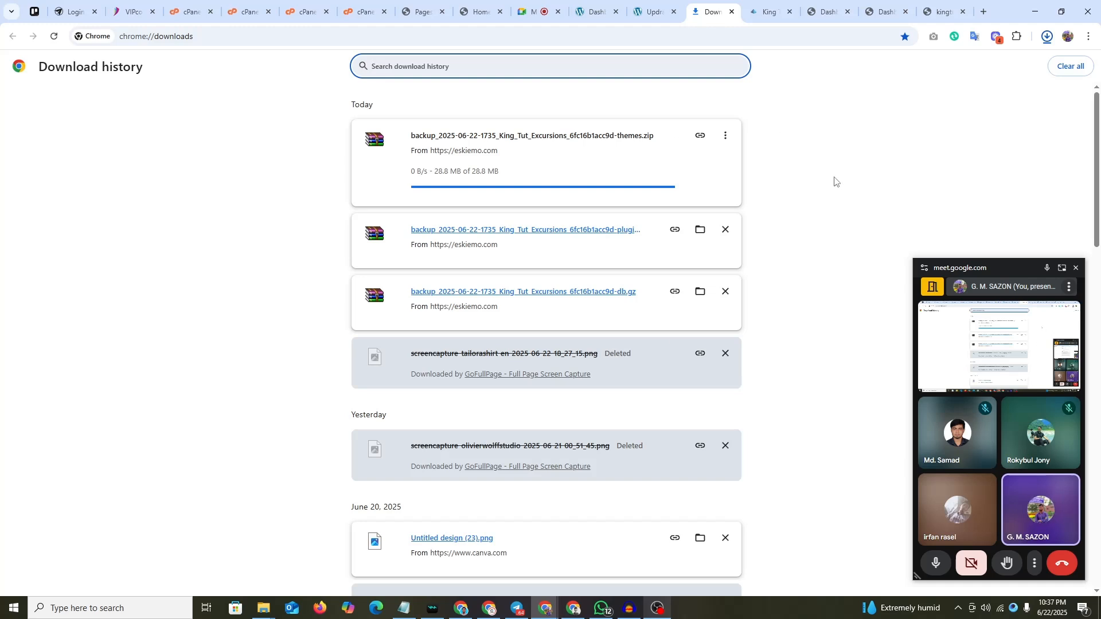
- Look over the eskiemo.com/kt and kingtutexcursions.com dashboards, and check the themes download in the download history again
left_click(596, 12)
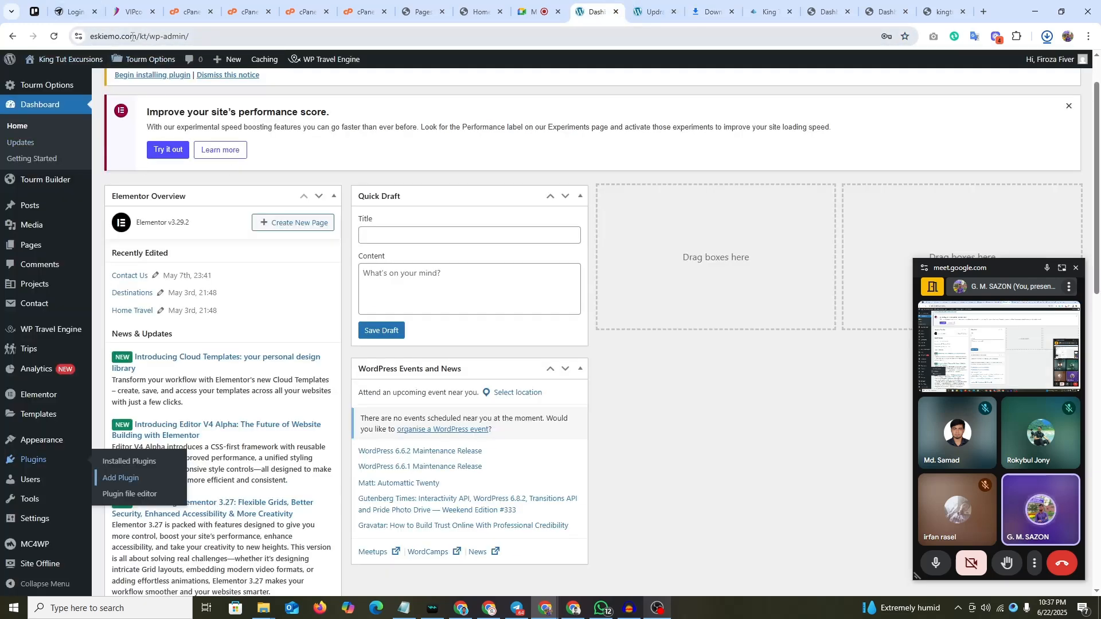
left_click(891, 3)
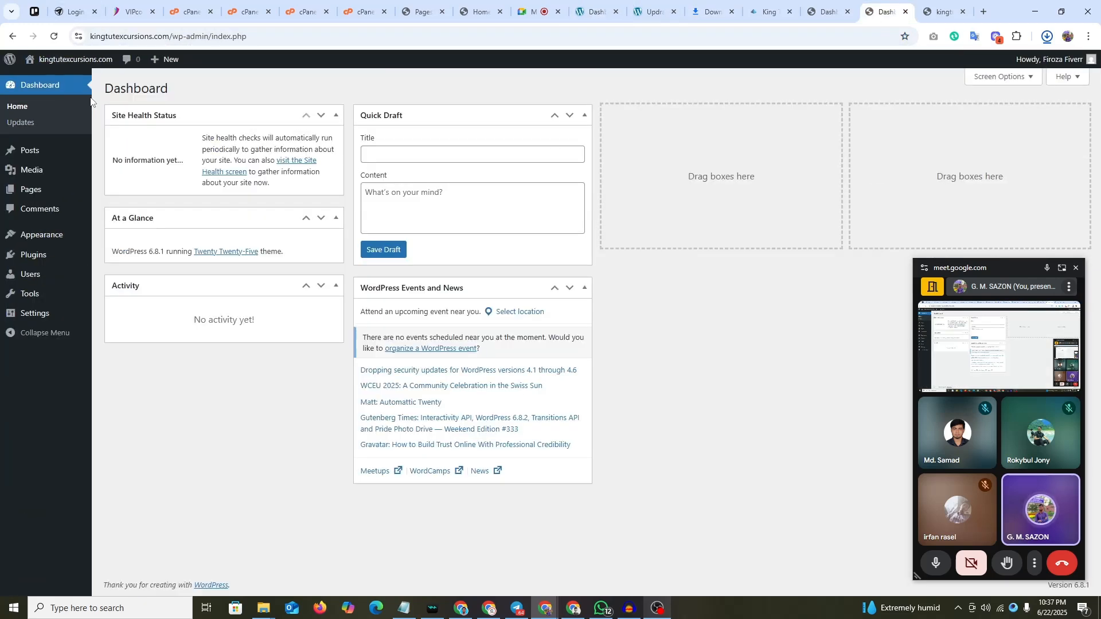
left_click(235, 34)
left_click(273, 356)
left_click(714, 11)
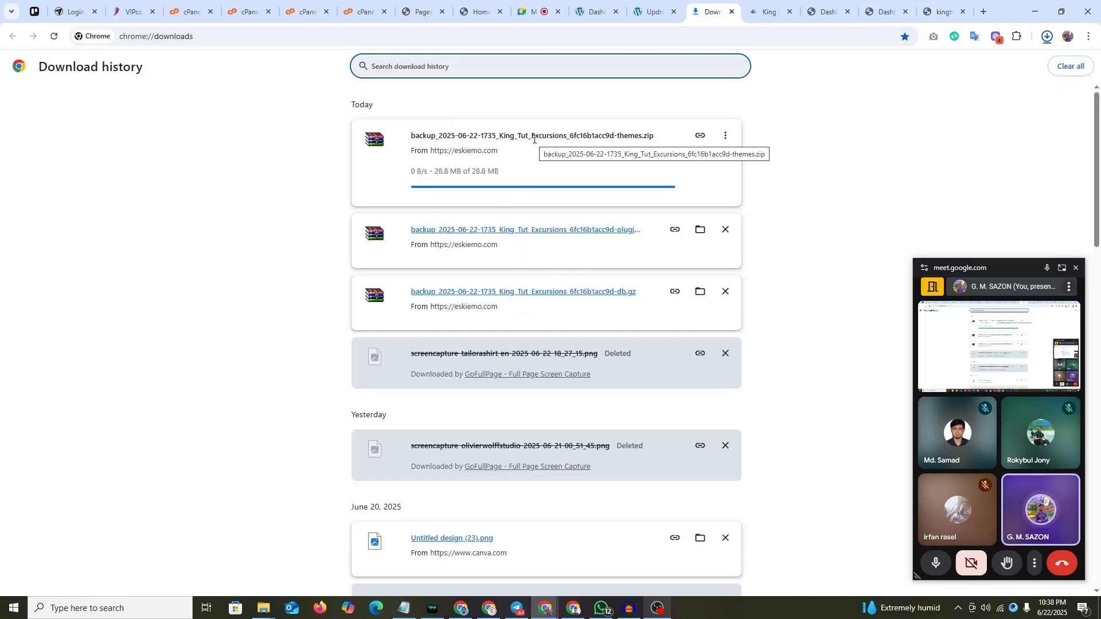
- Download the first uploads backup archive to the computer and show it in the download history
left_click(654, 11)
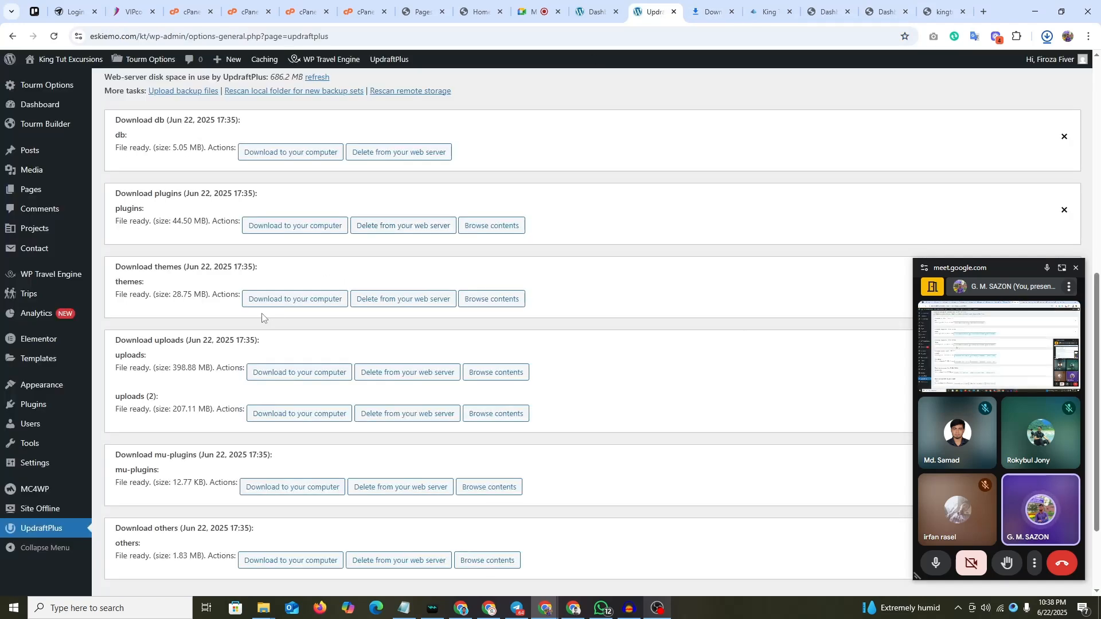
scroll(172, 292, "down", 1)
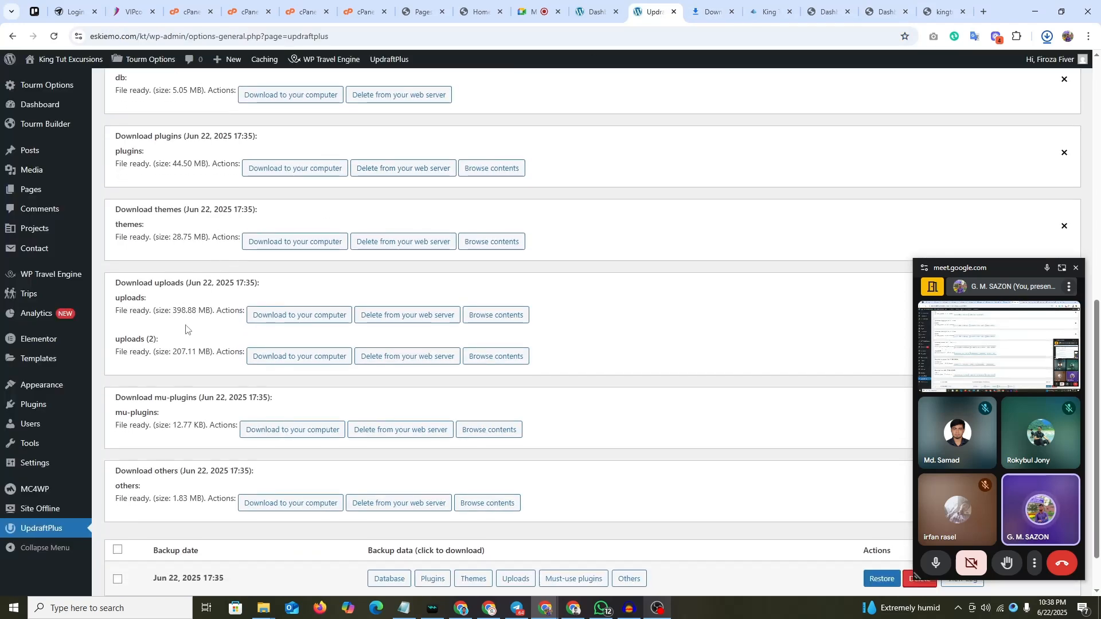
left_click(291, 316)
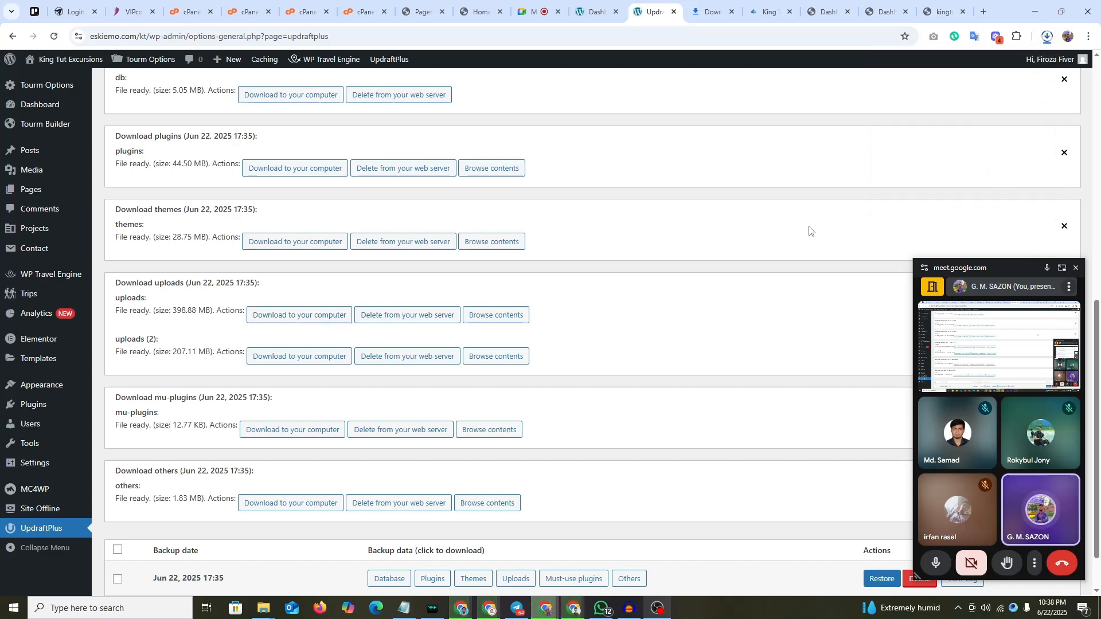
scroll(196, 253, "down", 2)
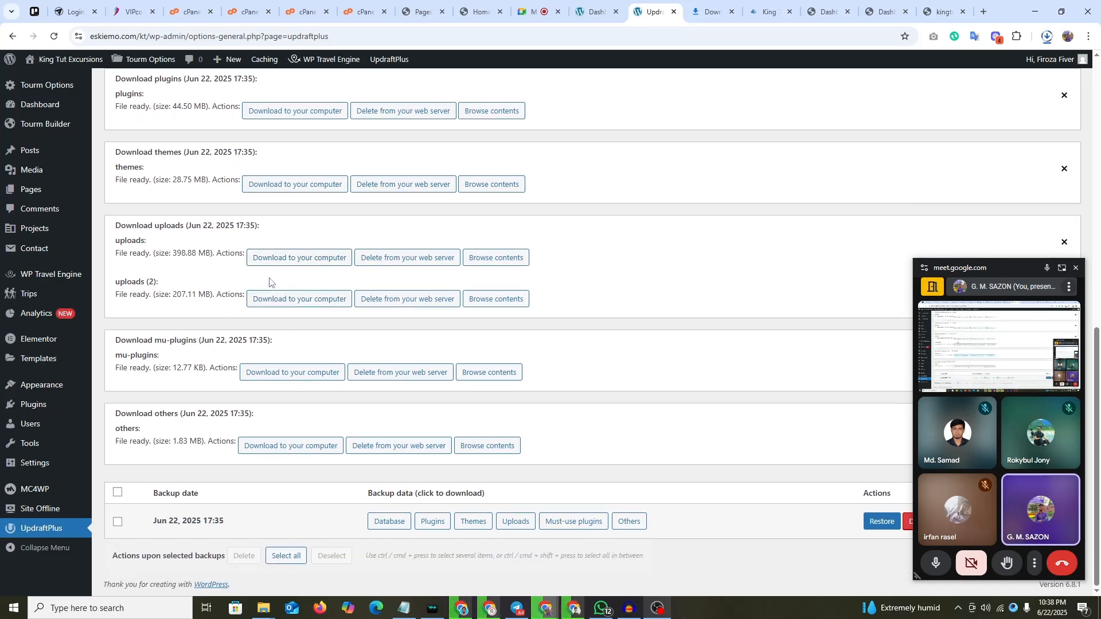
left_click(721, 18)
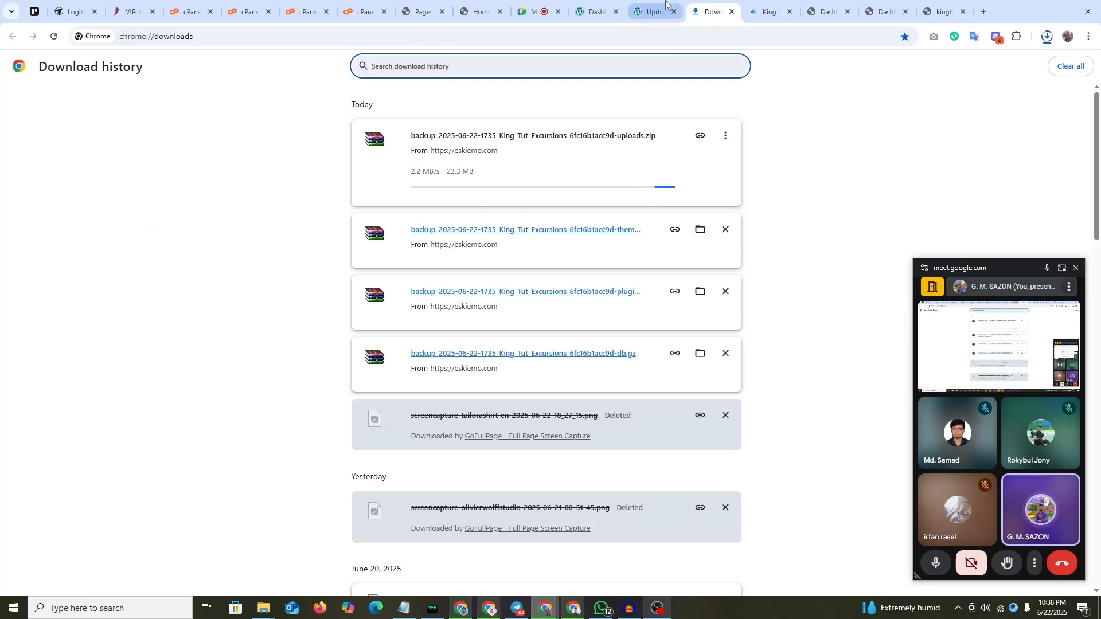
- Monitor the first uploads archive in the download history until its download finishes
left_click(651, 12)
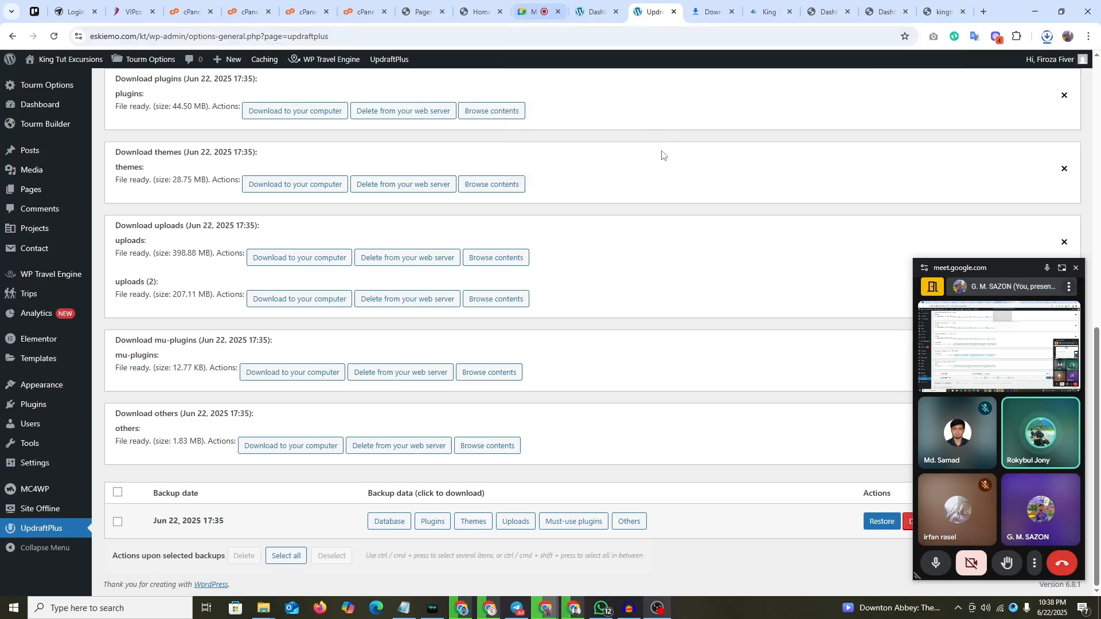
key("ctrl+Tab")
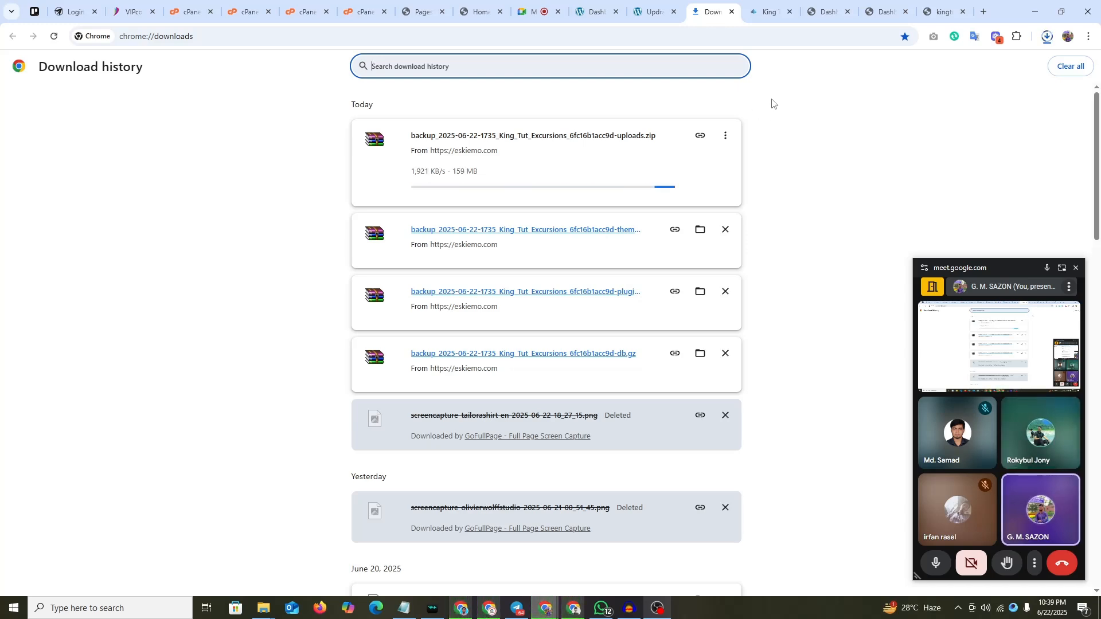
left_click(653, 12)
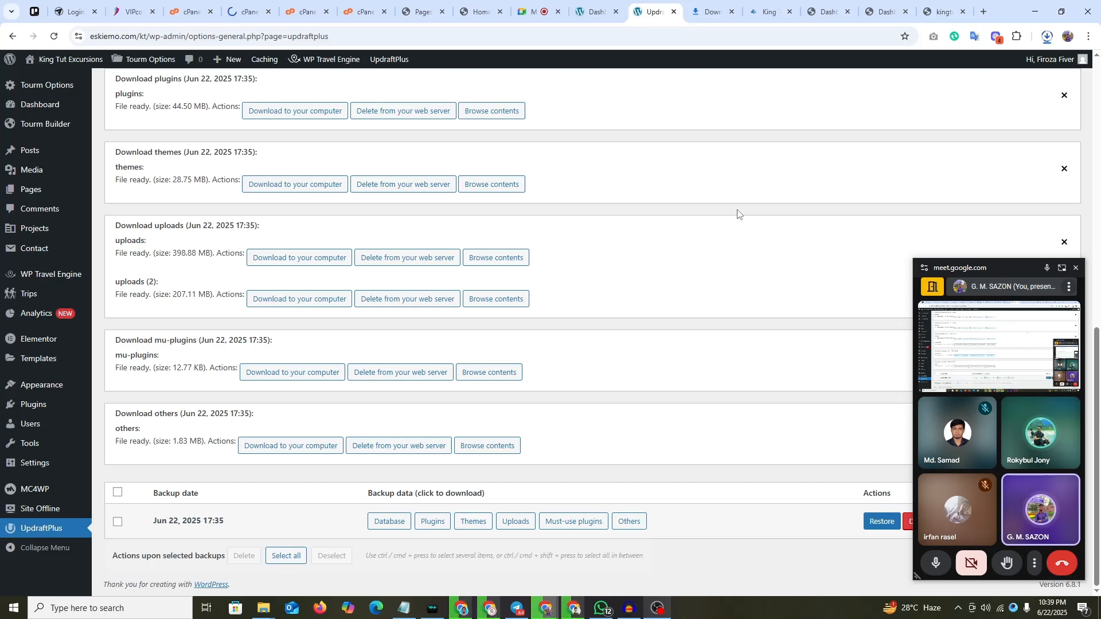
key("ctrl+Tab")
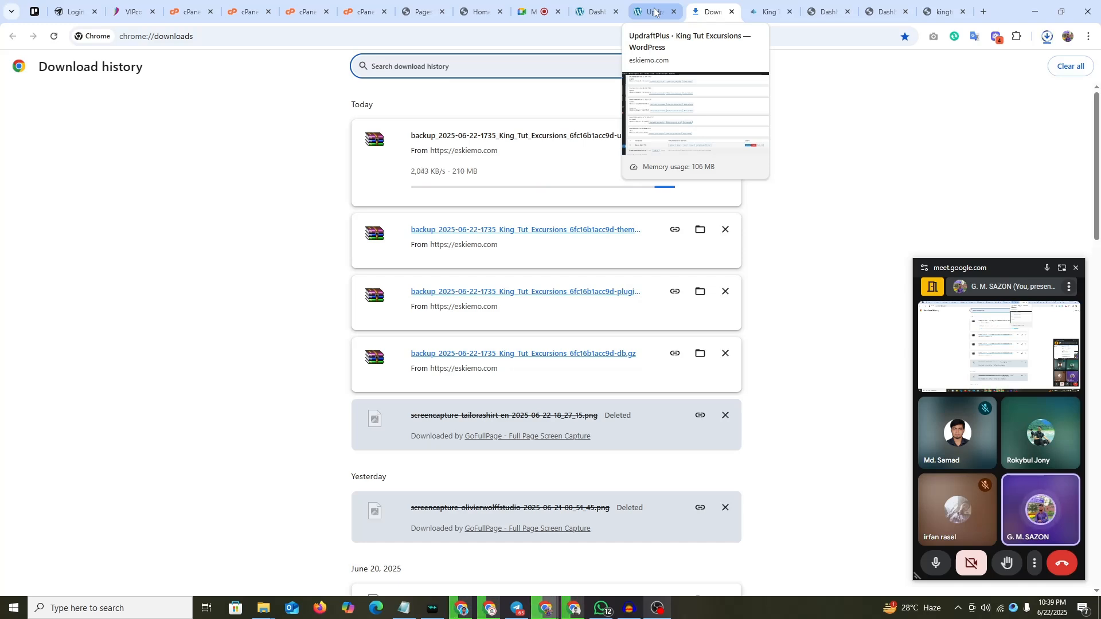
left_click(656, 11)
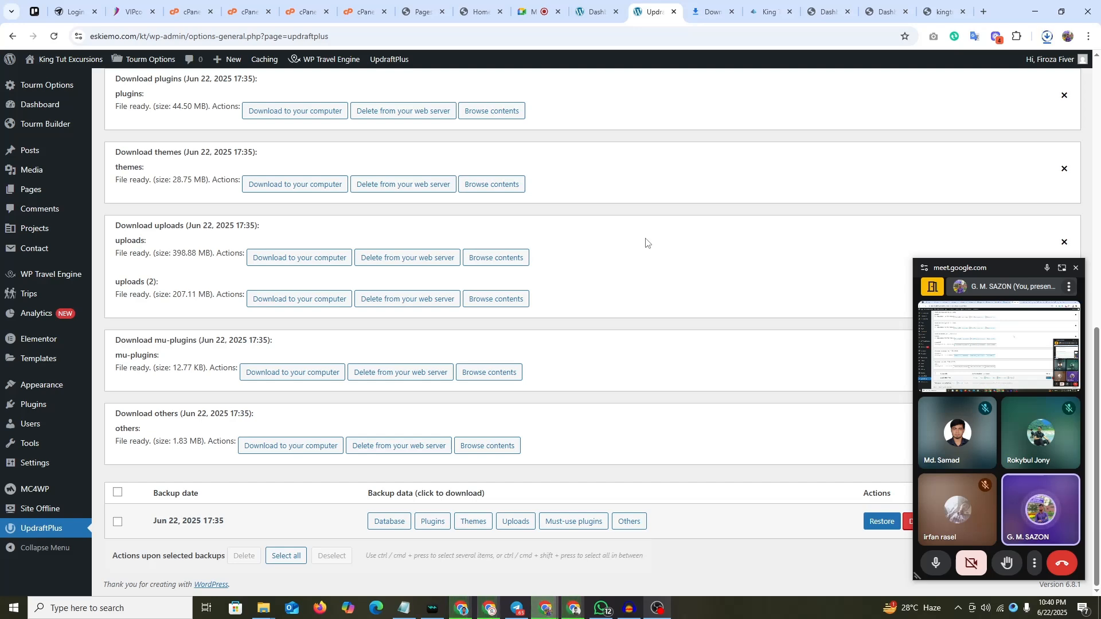
left_click(710, 11)
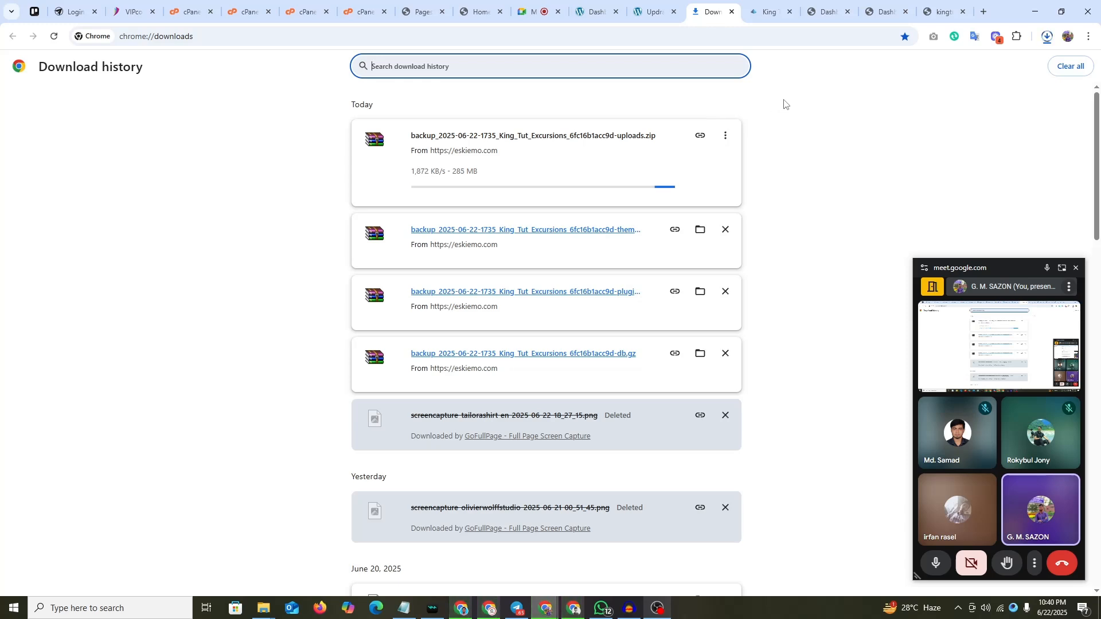
right_click(785, 99)
left_click(786, 100)
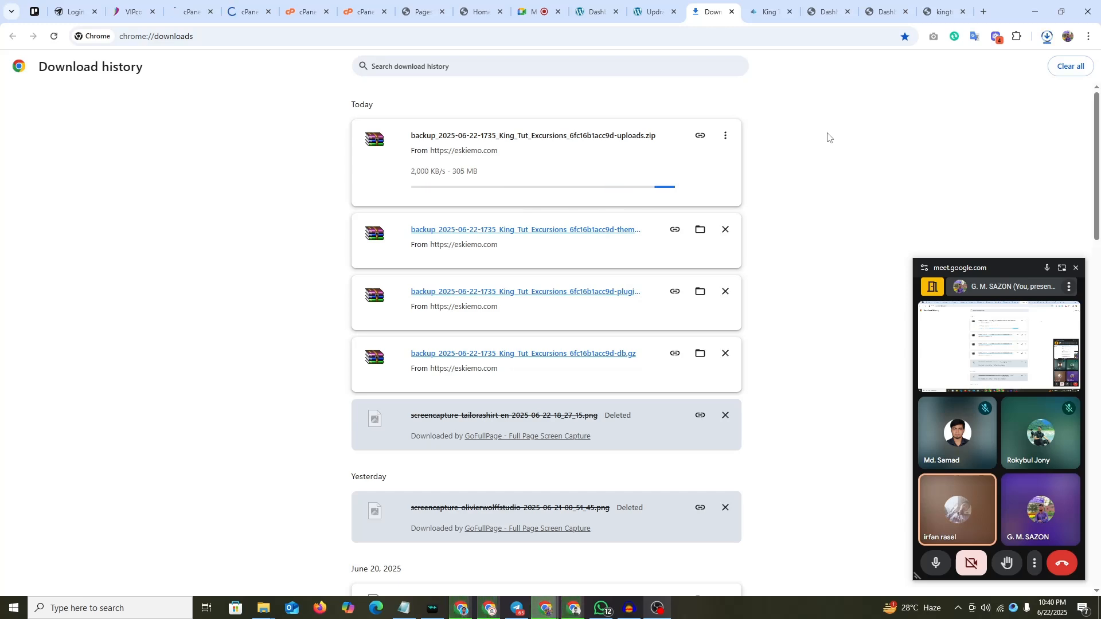
left_click(660, 11)
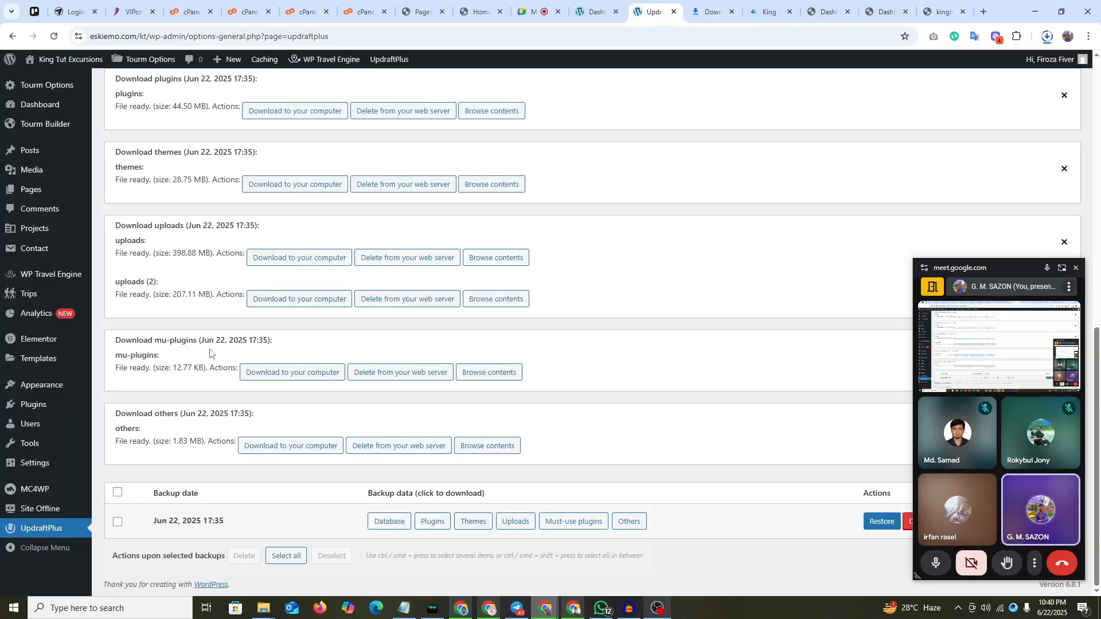
left_click(712, 11)
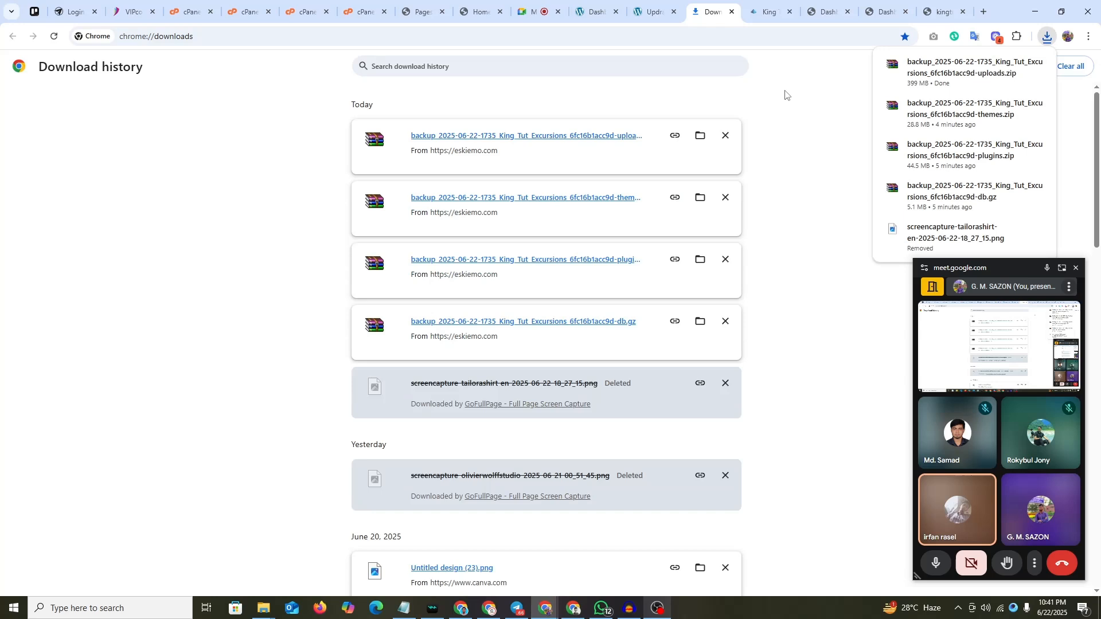
- Show the first uploads archive in the Downloads folder and check its file size against the UpdraftPlus backup listing
left_click(656, 12)
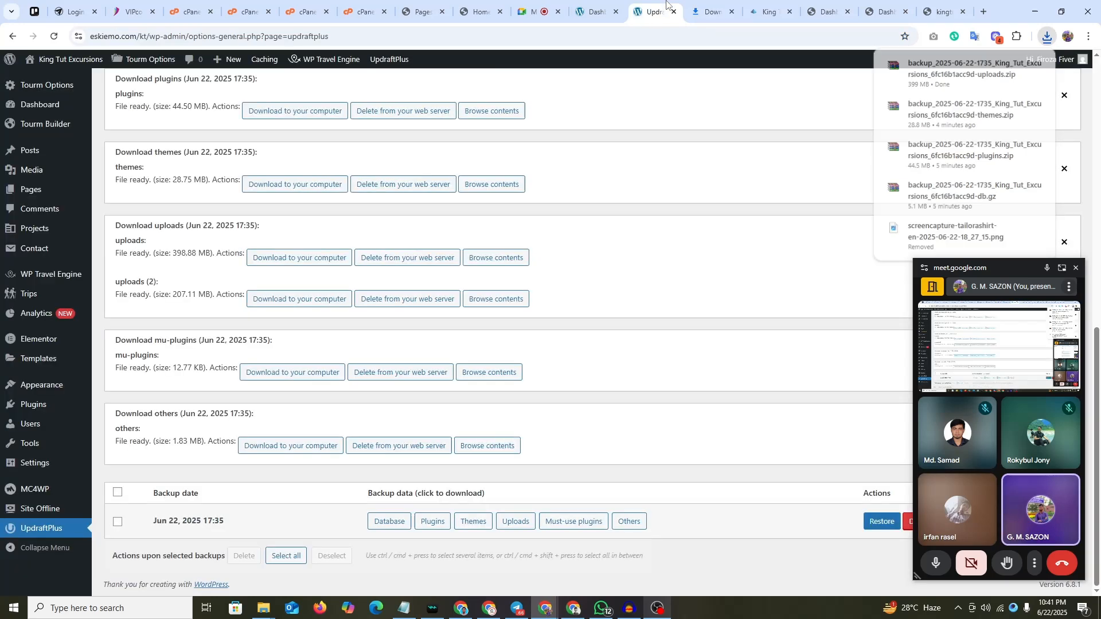
left_click(705, 4)
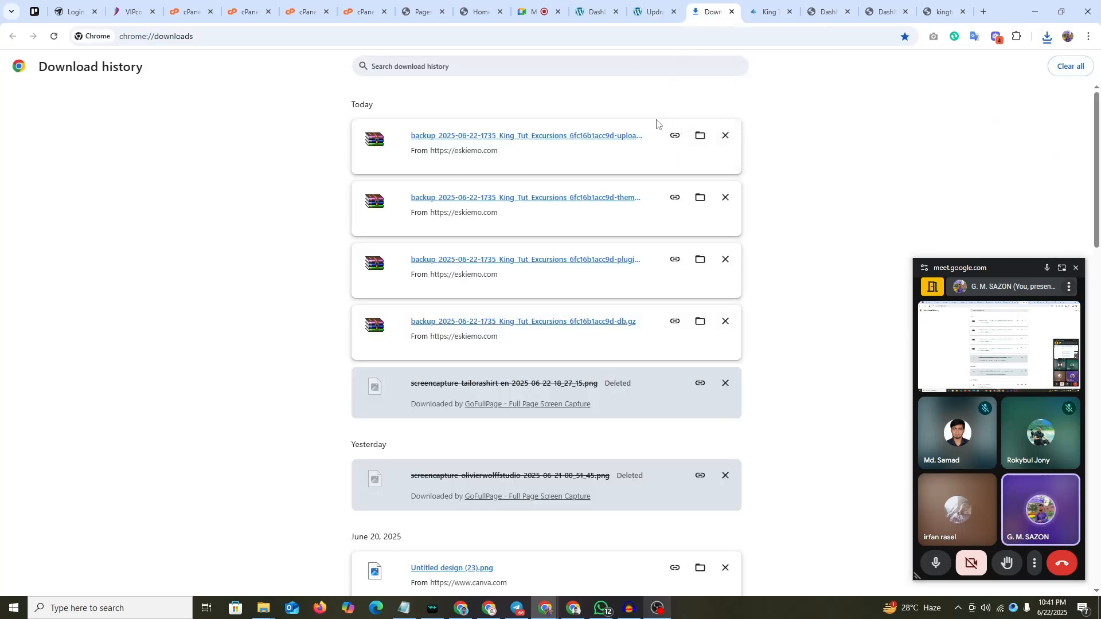
left_click(699, 136)
double_click(620, 5)
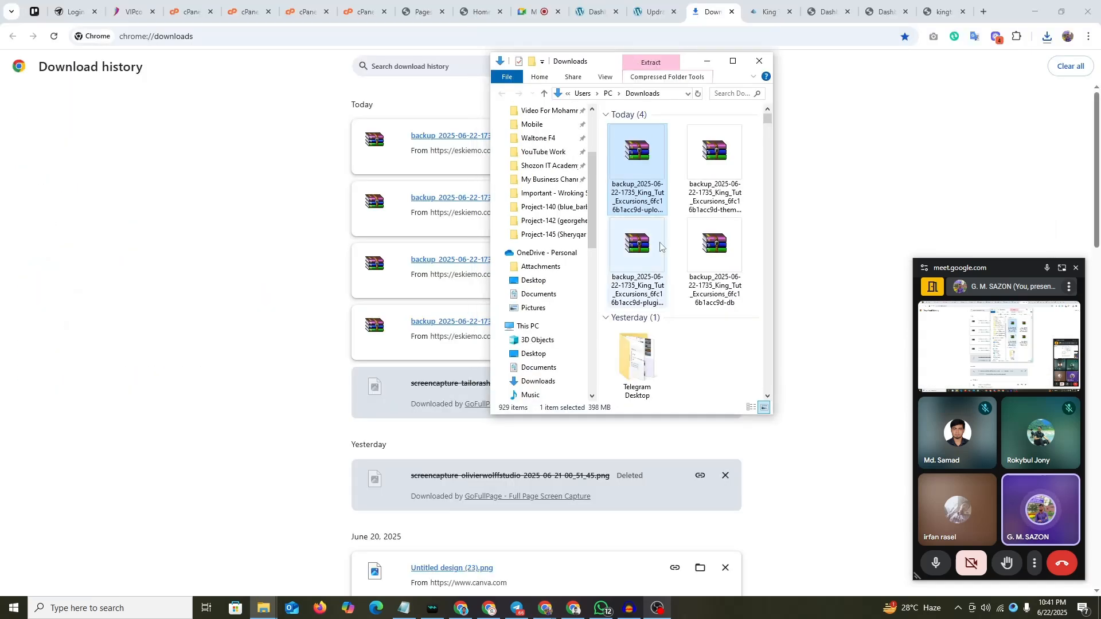
right_click(753, 194)
left_click(631, 166)
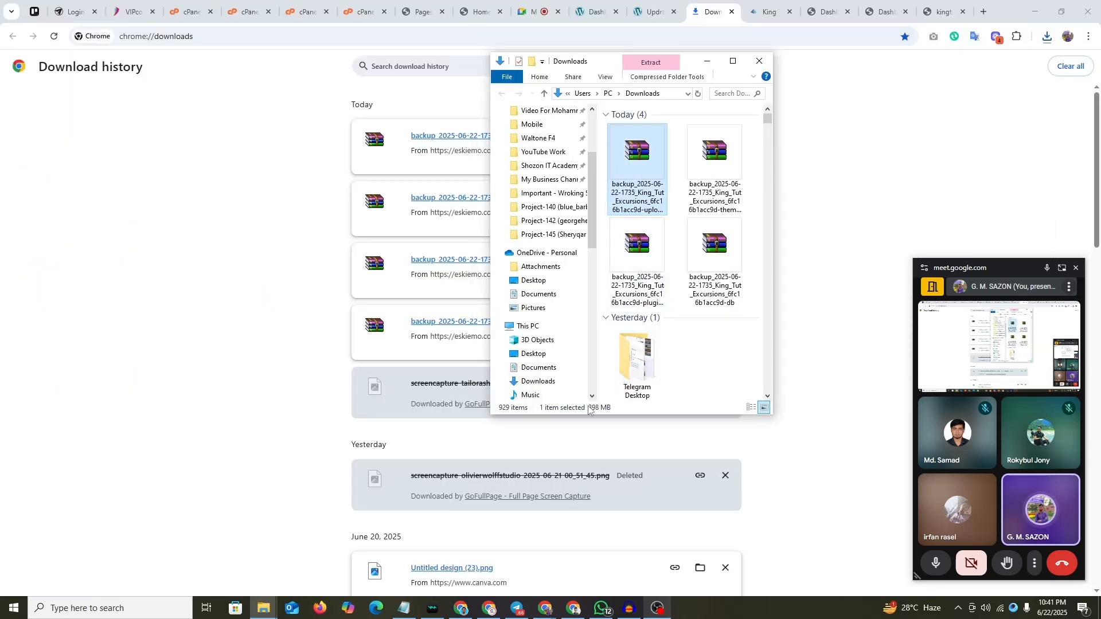
left_click(707, 60)
- Download the uploads (2) backup archive to the computer and check its progress in the download history
left_click(651, 8)
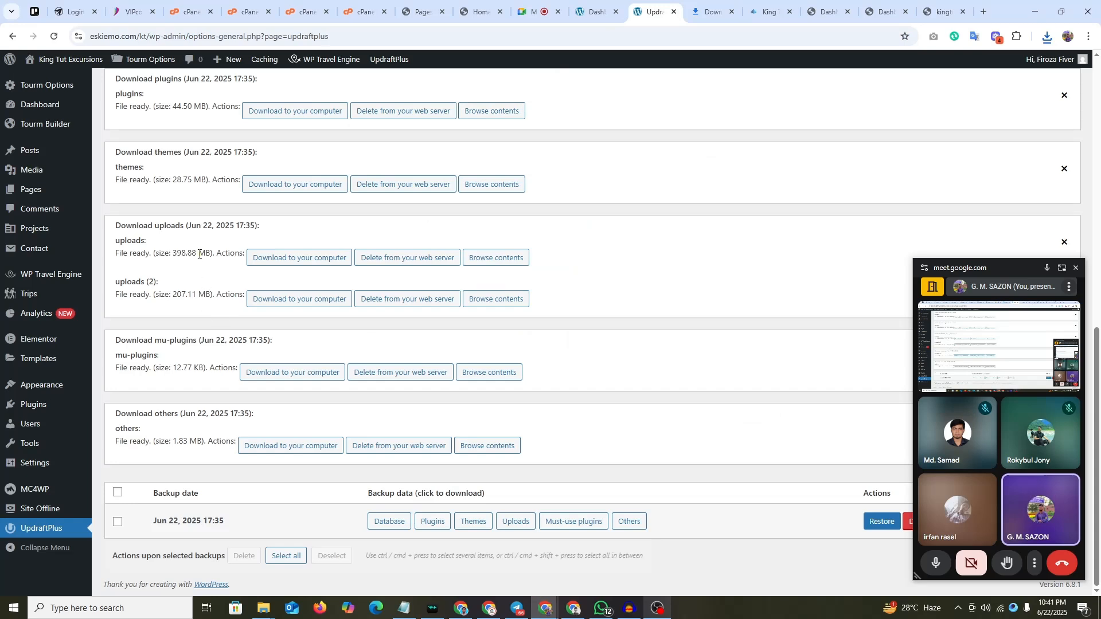
left_click(296, 299)
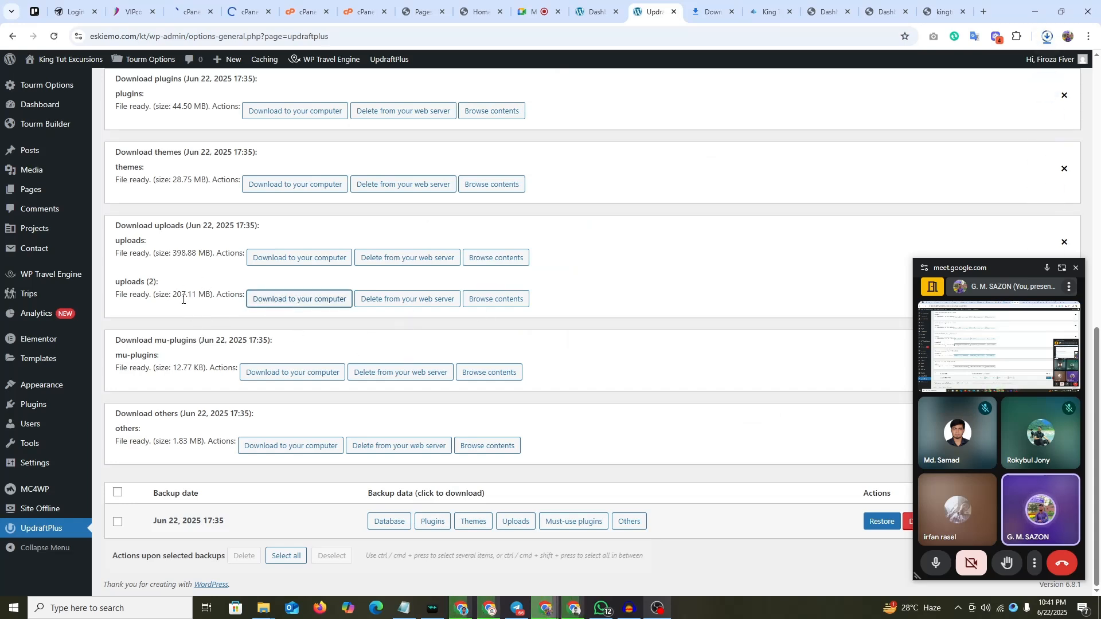
left_click(711, 11)
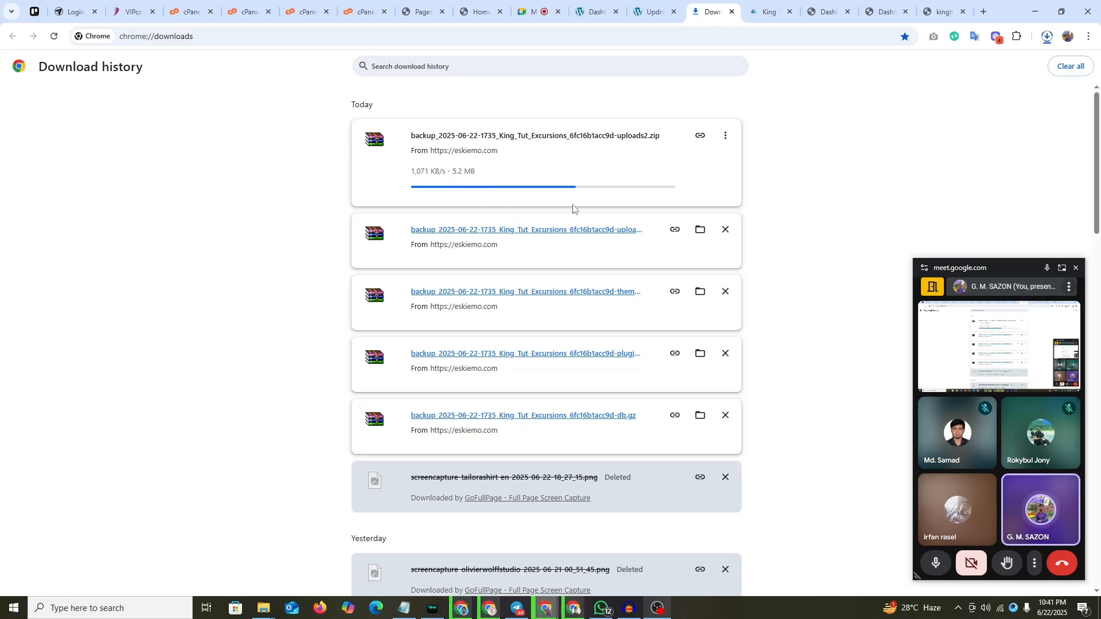
left_click(654, 11)
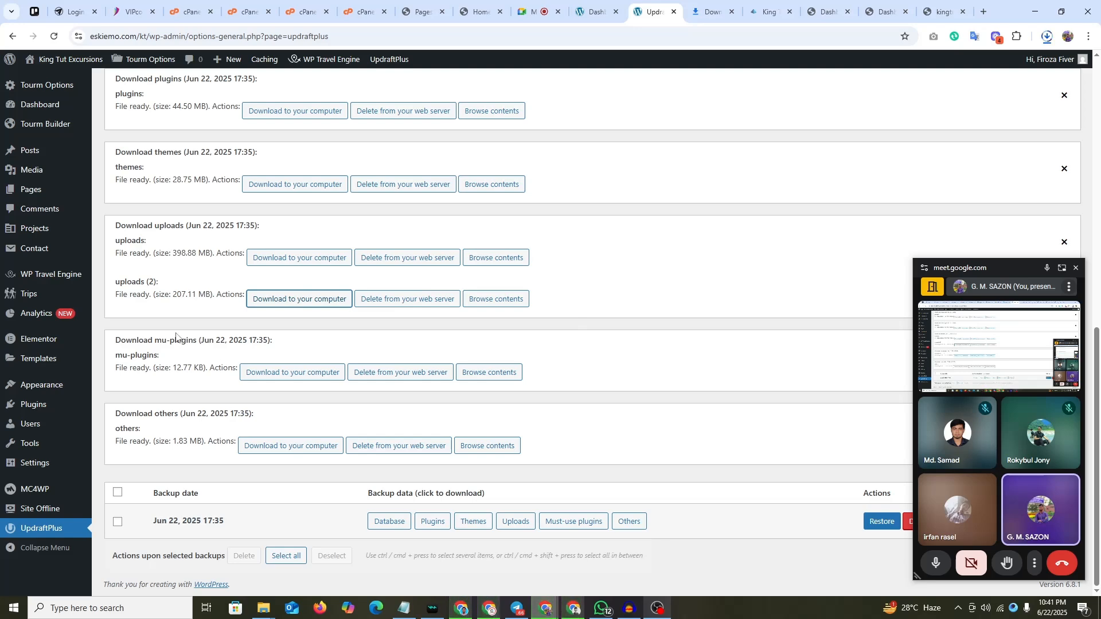
left_click(693, 8)
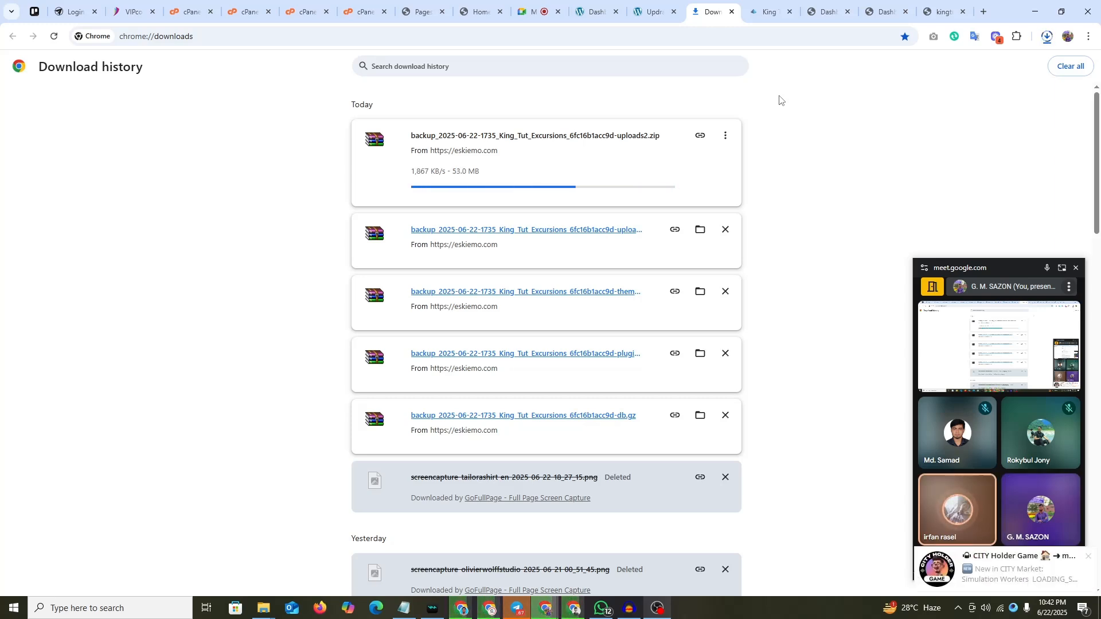
left_click(1088, 557)
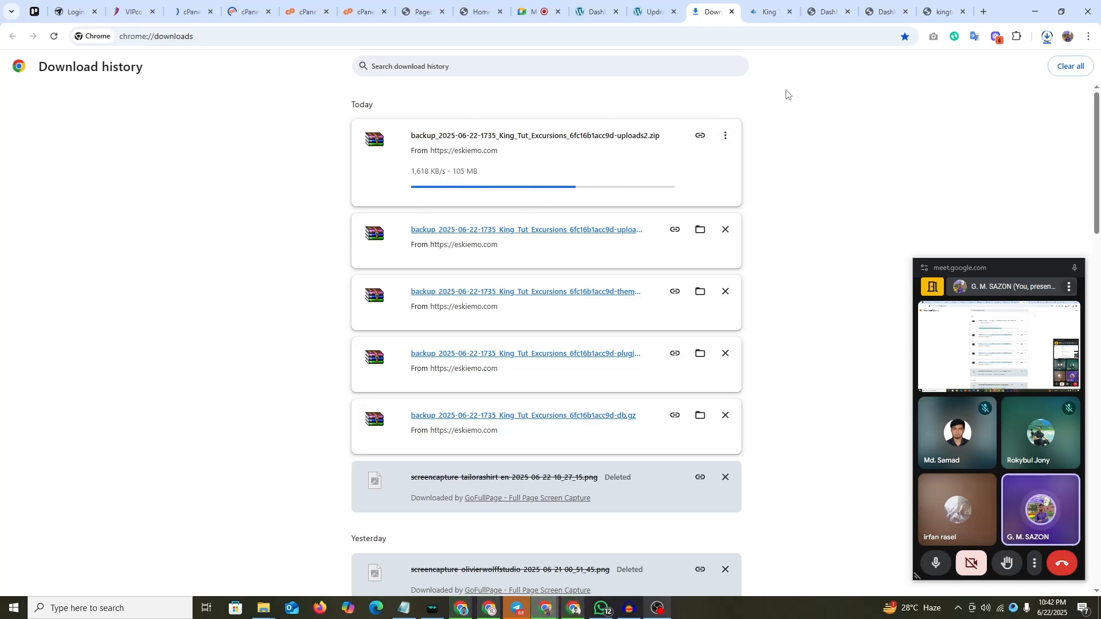
- Review the backup components listed in UpdraftPlus, and monitor the second uploads archive in the download history until its download finishes
left_click(652, 3)
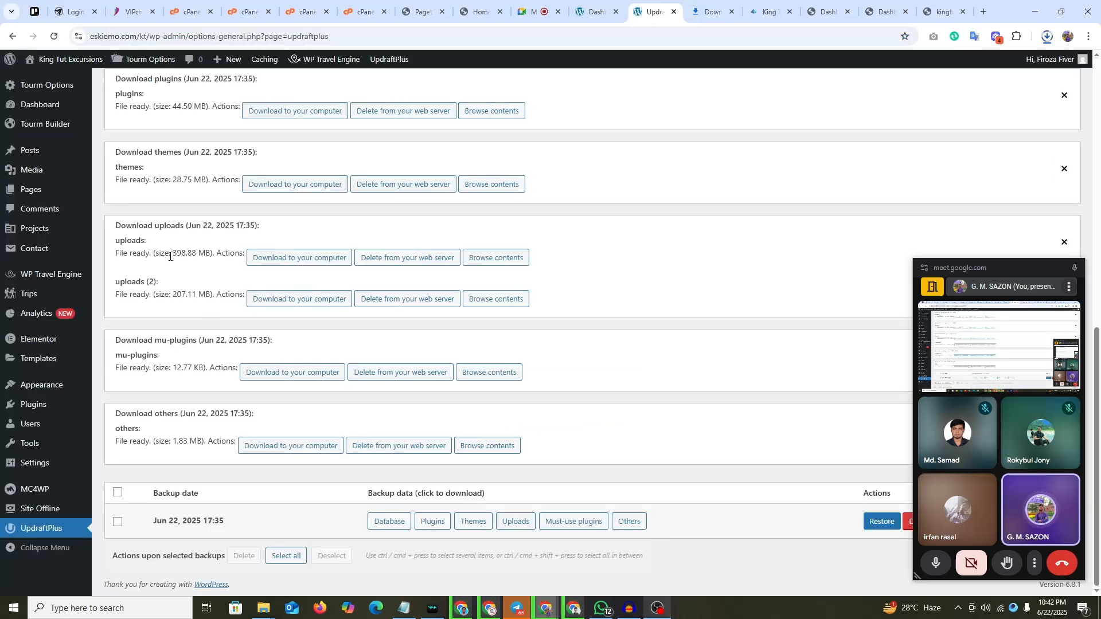
scroll(169, 256, "up", 1)
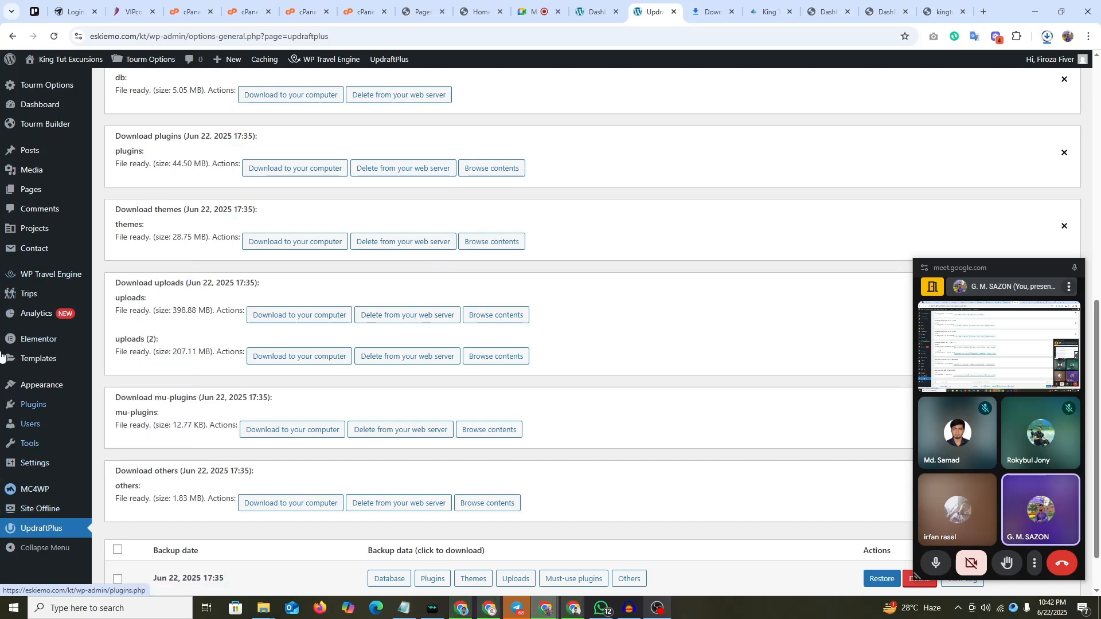
scroll(703, 360, "up", 6)
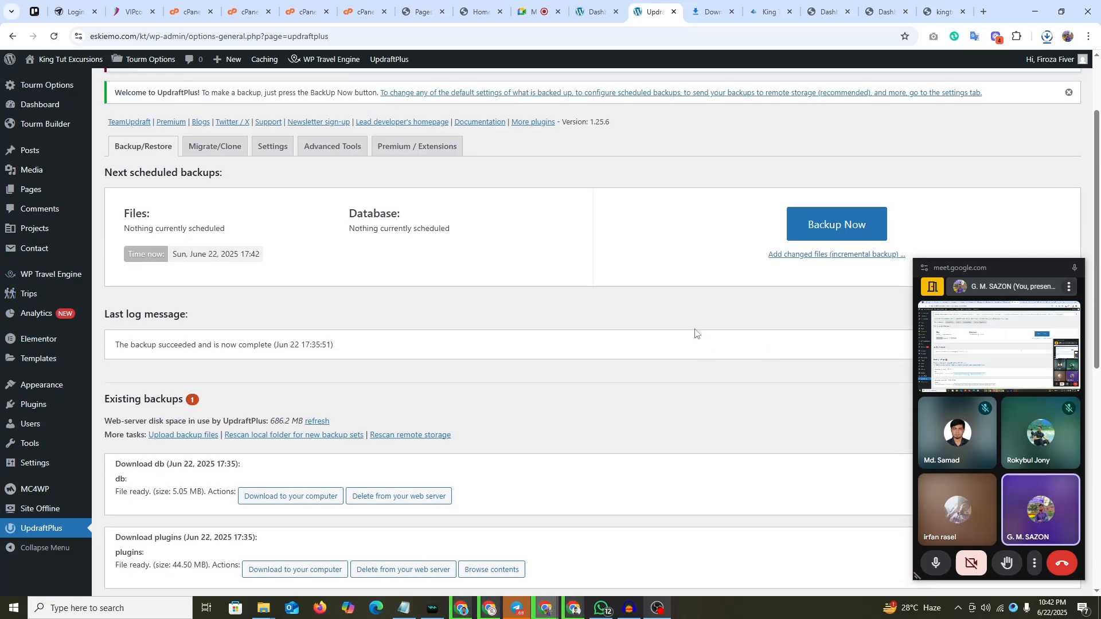
scroll(689, 296, "down", 8)
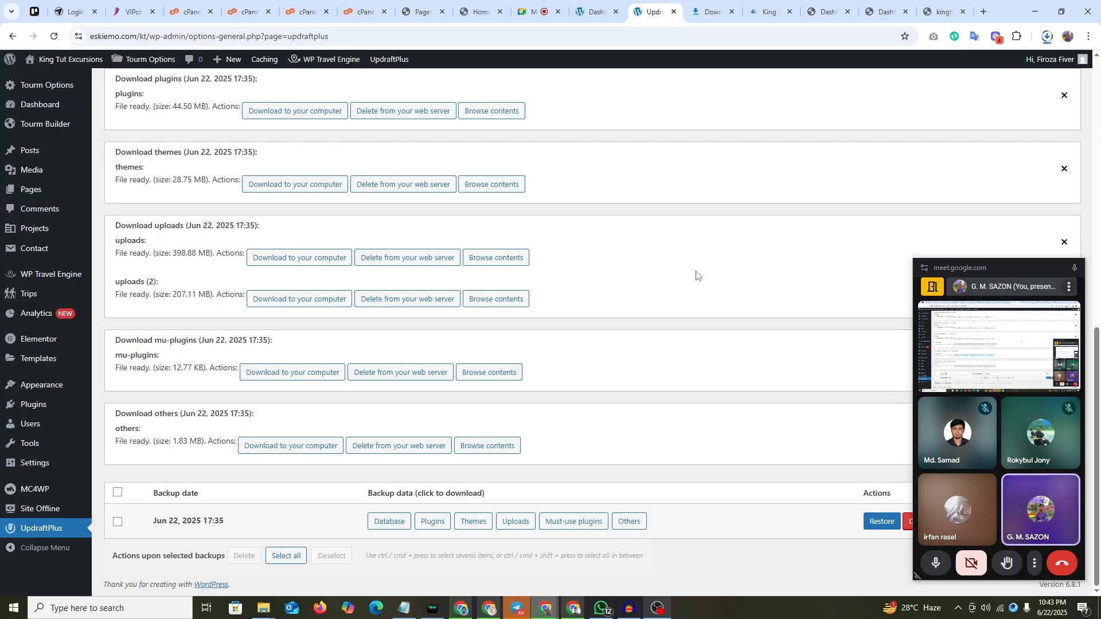
scroll(696, 275, "up", 5)
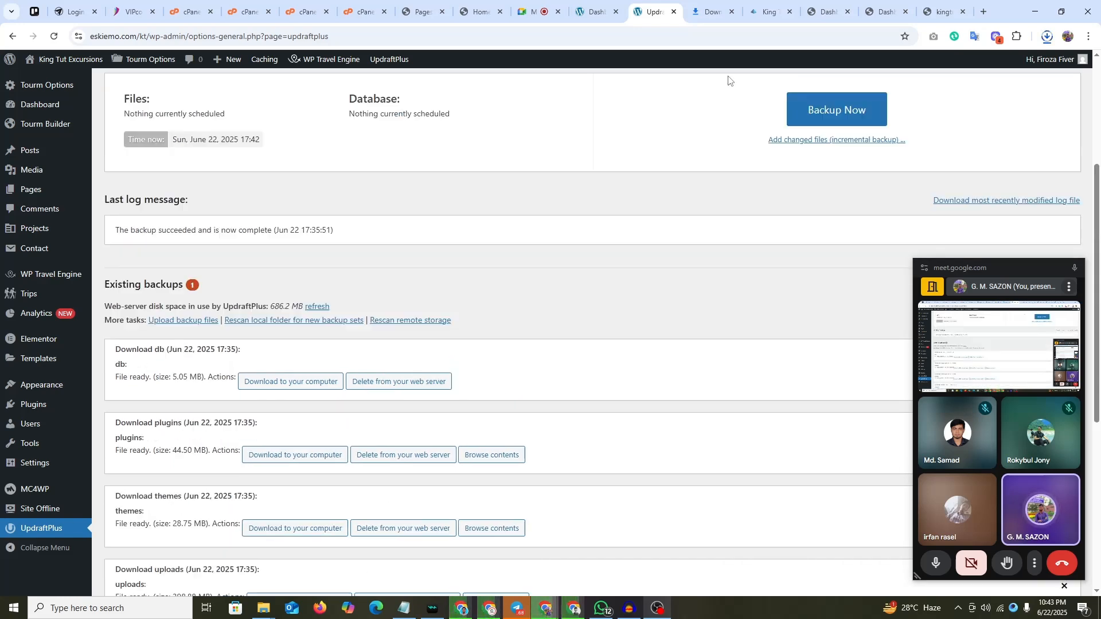
left_click(715, 3)
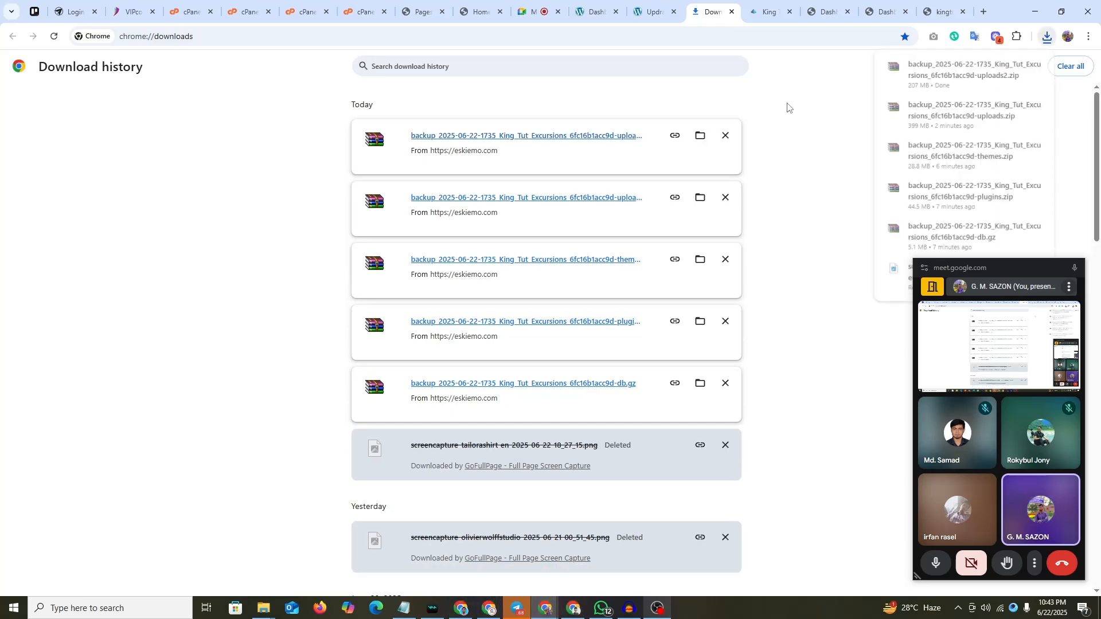
- Download the mu-plugins and others backup archives to the computer and show them in the download history
left_click(597, 11)
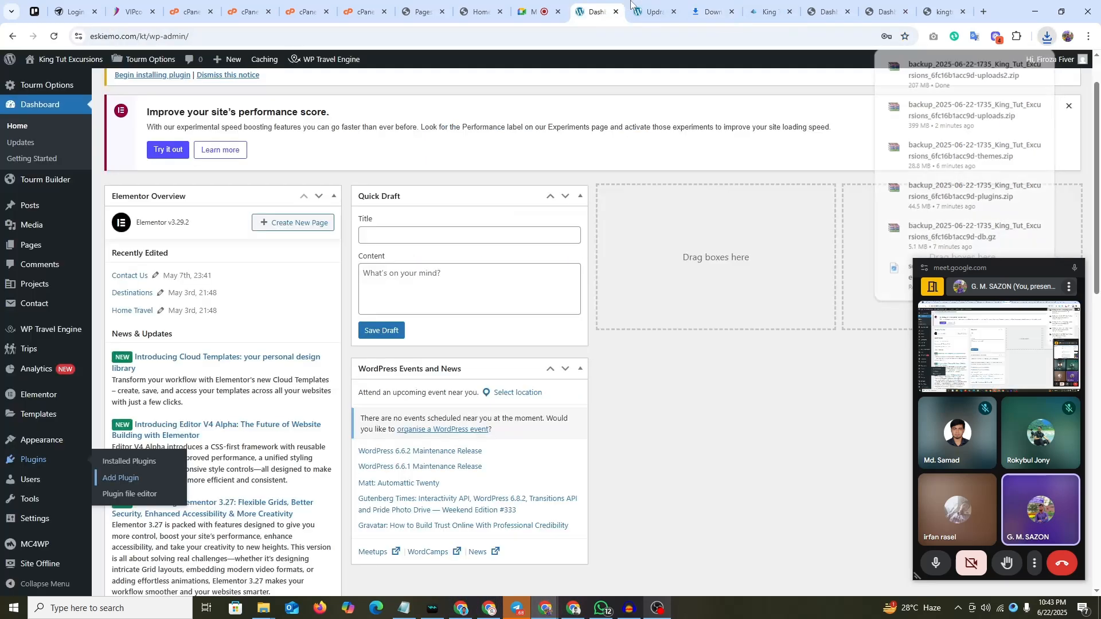
left_click(655, 11)
scroll(691, 243, "down", 6)
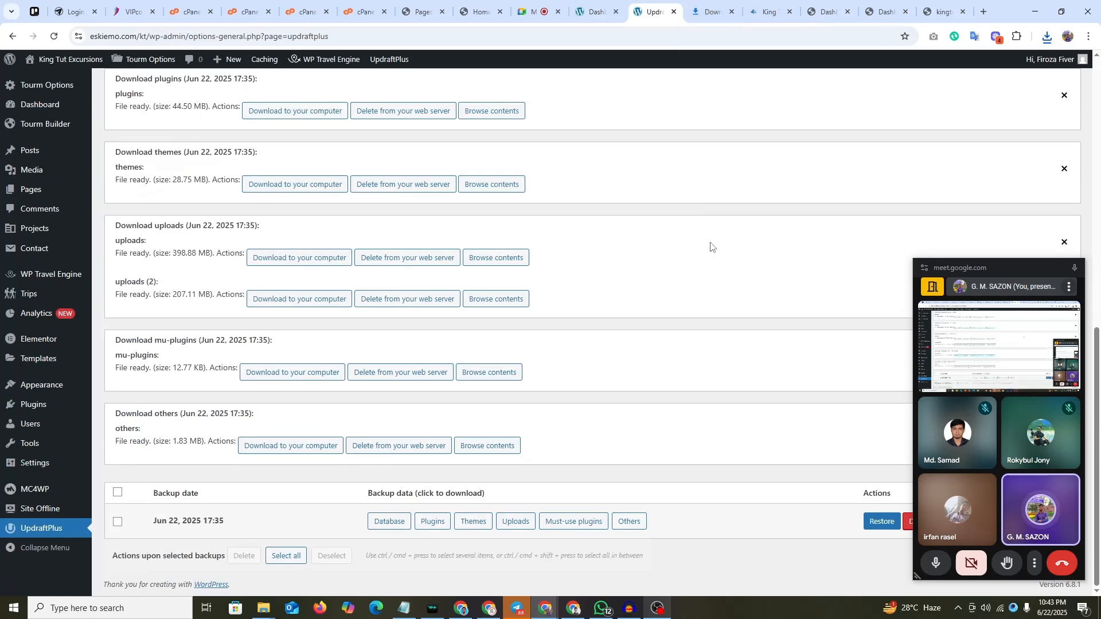
left_click(711, 12)
left_click(699, 136)
left_click(654, 12)
left_click(268, 373)
left_click(284, 447)
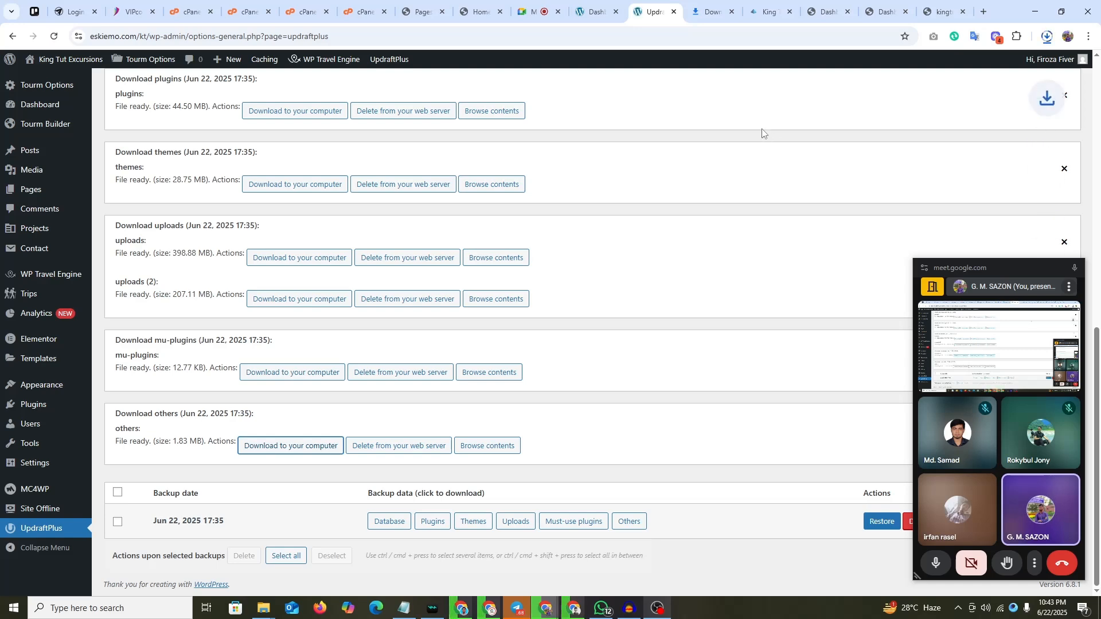
key("ctrl+j")
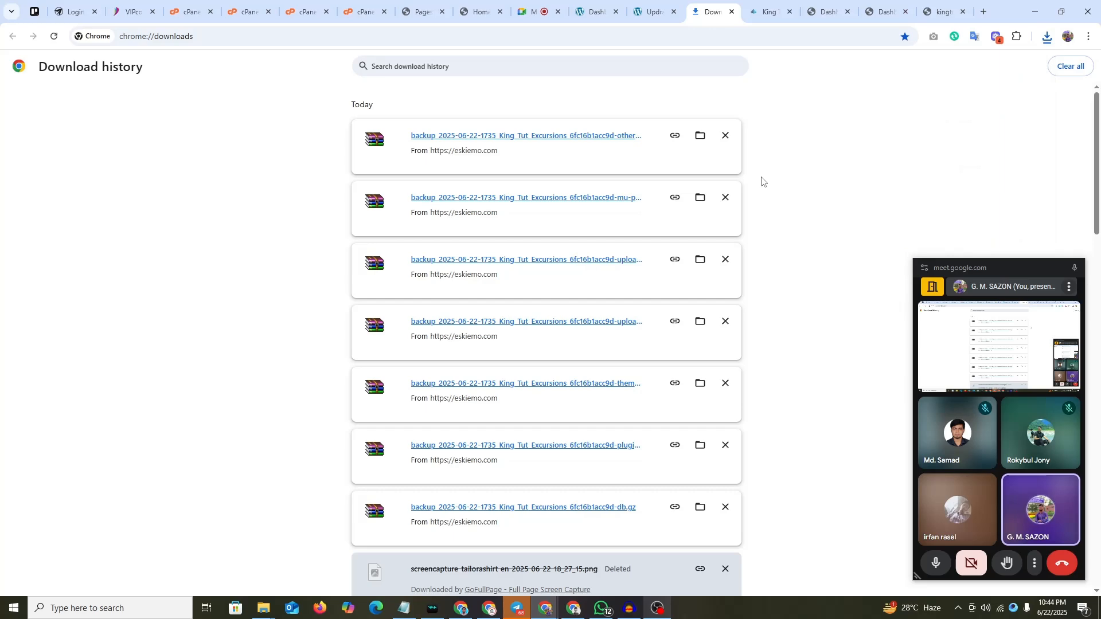
- Open the client's existing Project-105 folder inside the Fiverr Project folder in File Explorer
right_click(263, 608)
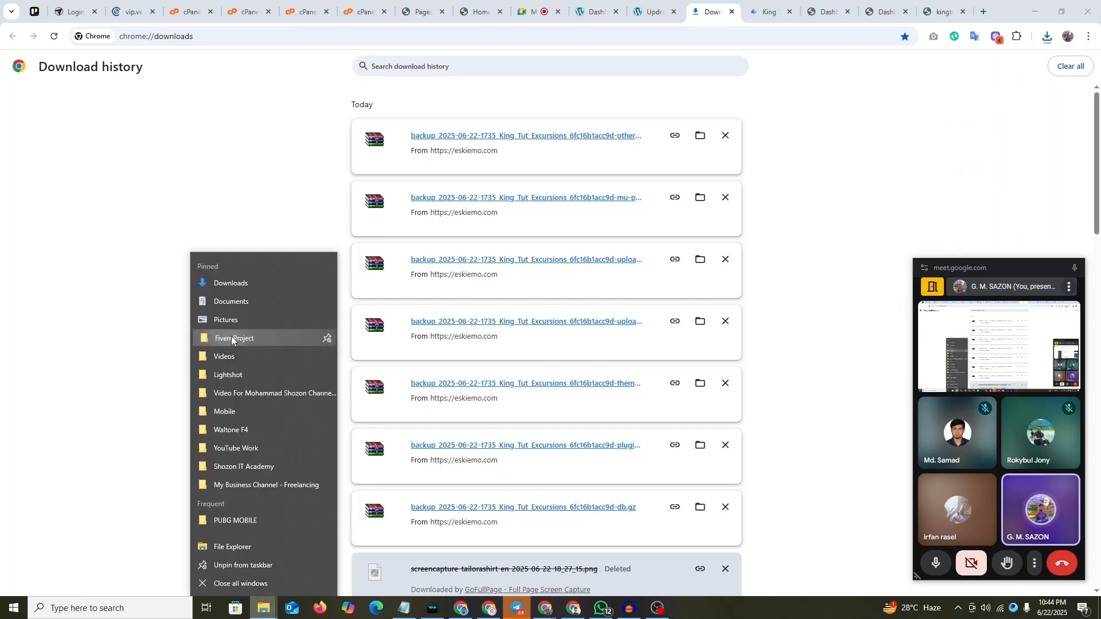
left_click(232, 336)
left_click_drag(637, 81, 185, 110)
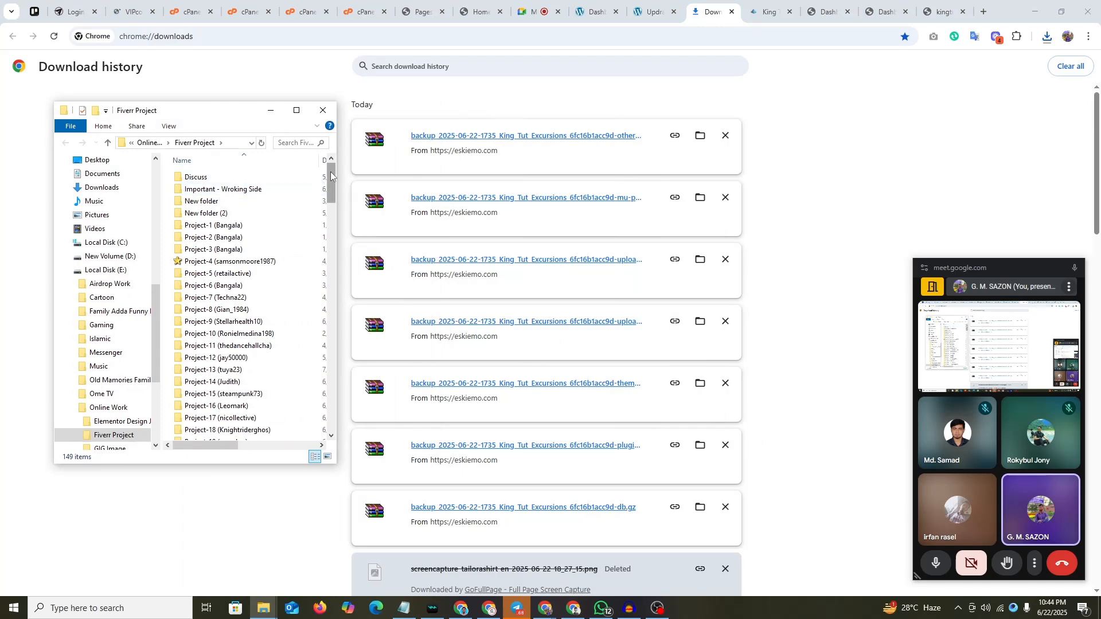
left_click_drag(330, 171, 312, 354)
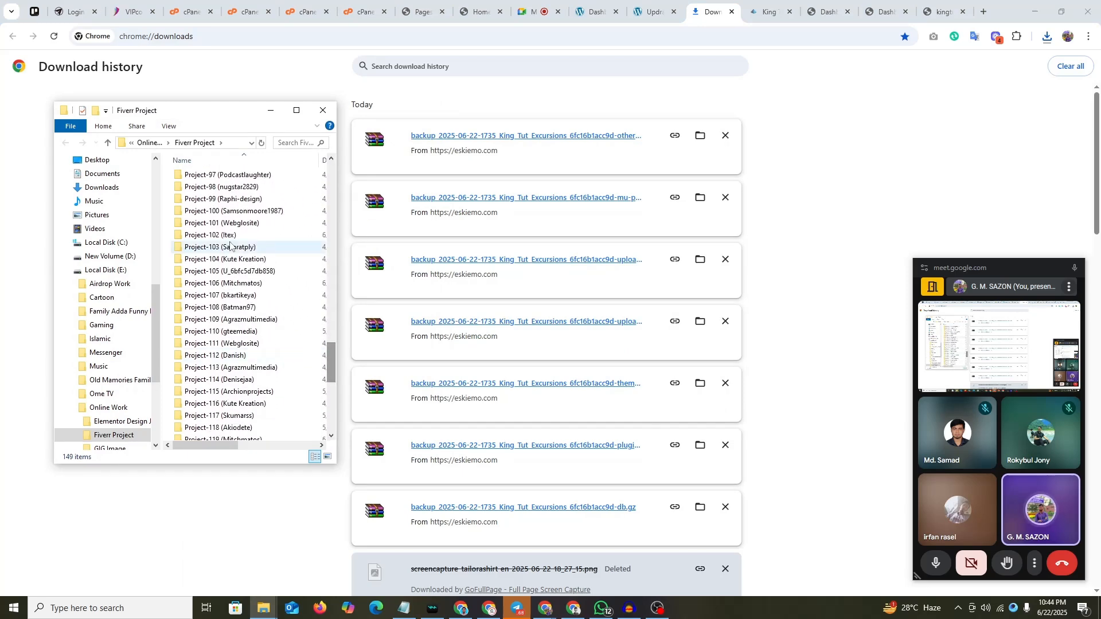
left_click(204, 276)
double_click(223, 273)
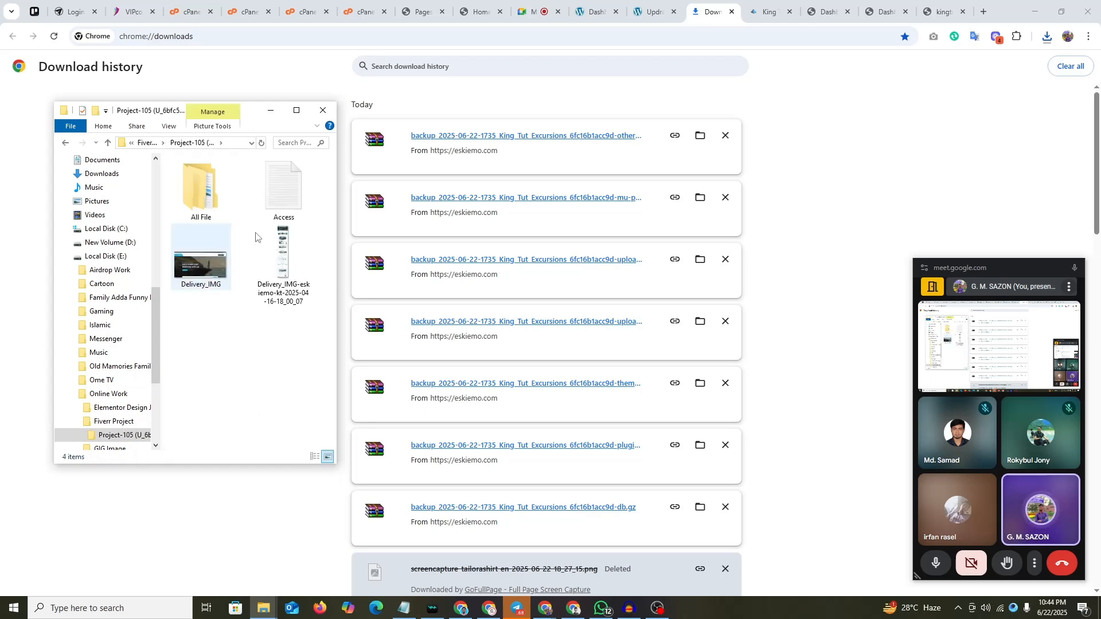
- Examine the full-page eskiemo-kt delivery screenshot in the Project-105 folder, enlarged enough to read the homepage sections
double_click(284, 258)
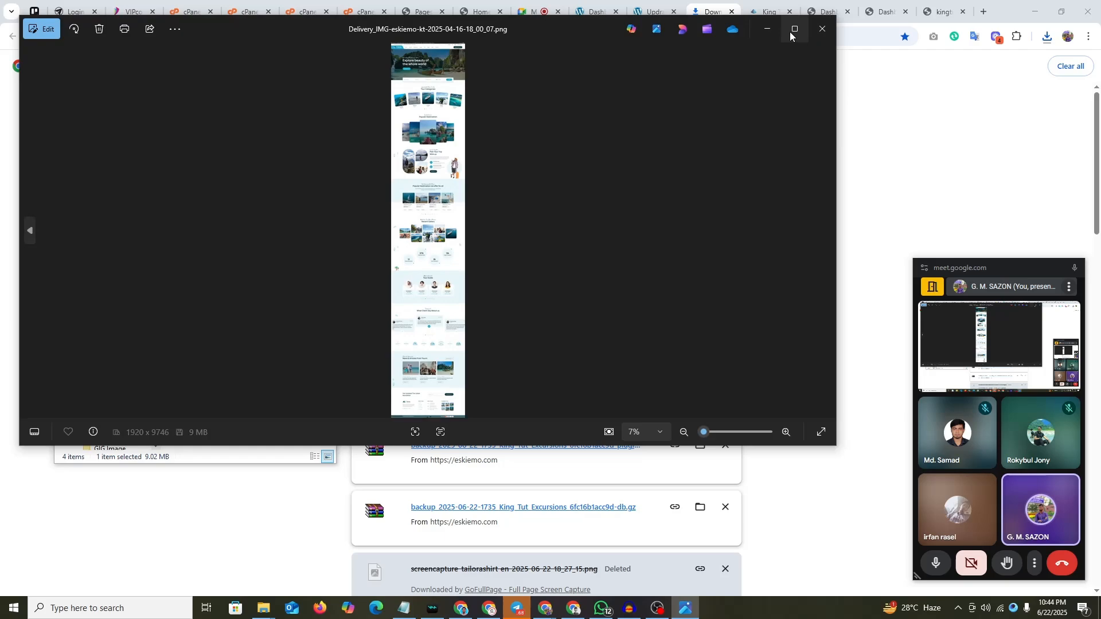
left_click(791, 36)
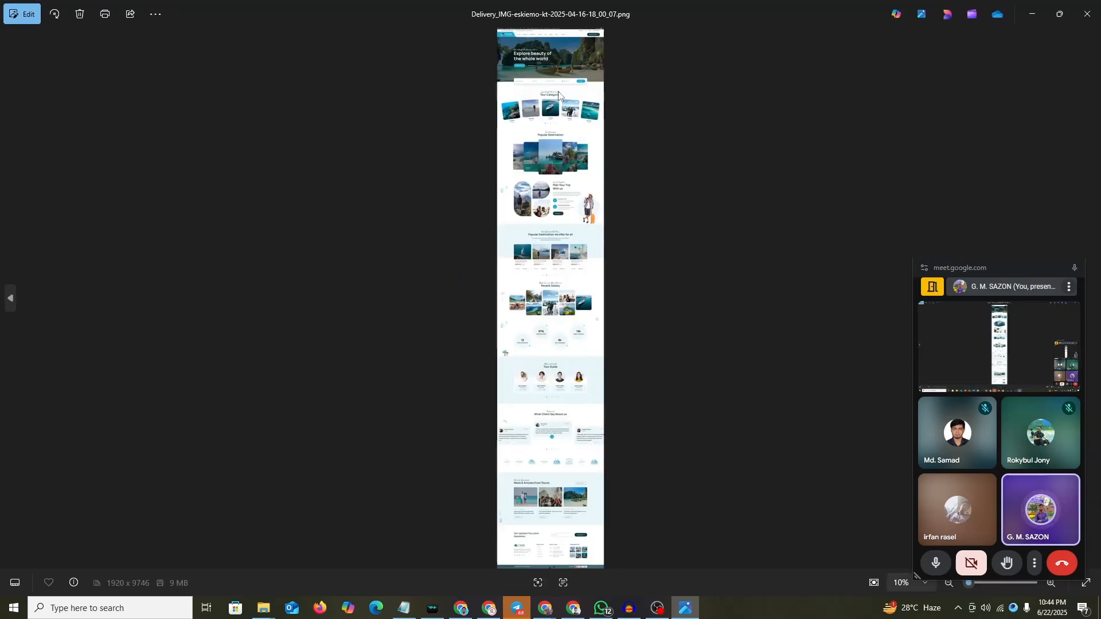
scroll(553, 229, "up", 5)
scroll(575, 141, "up", 3)
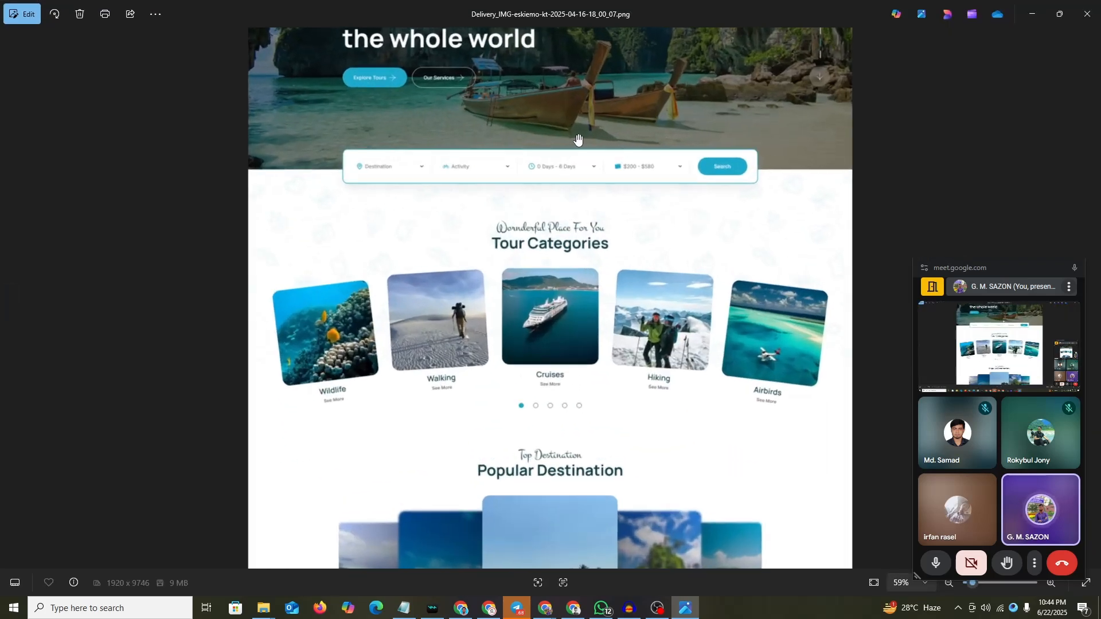
left_click_drag(578, 140, 555, 383)
scroll(587, 220, "down", 3)
scroll(639, 327, "down", 15)
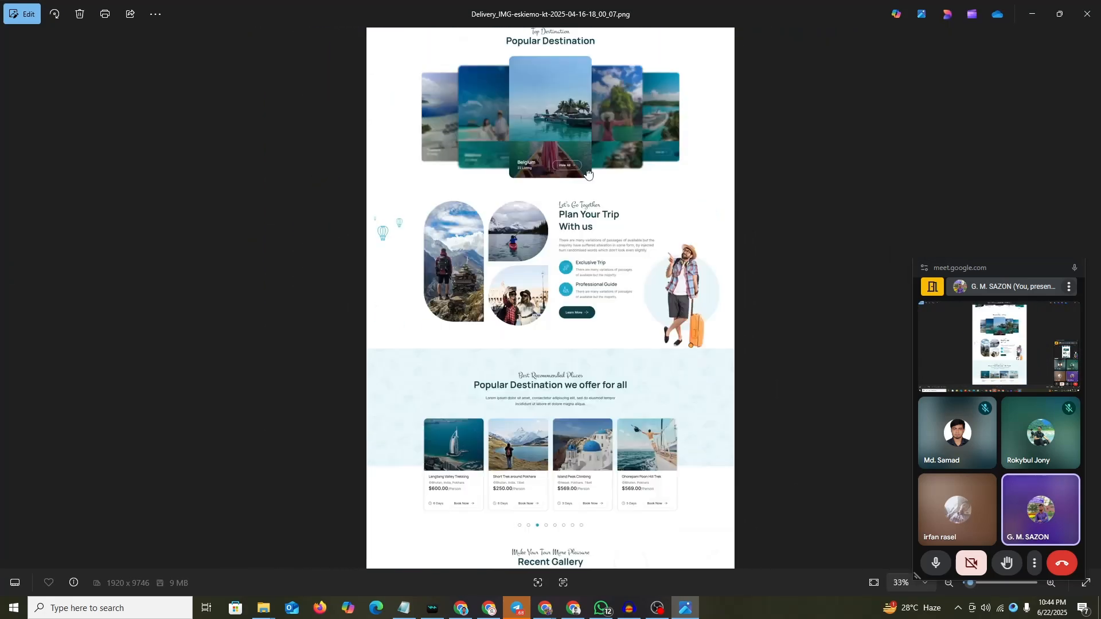
left_click(1088, 14)
- Create a new folder in the Fiverr Project folder, reusing the full name of the Project-105 folder
left_click(217, 370)
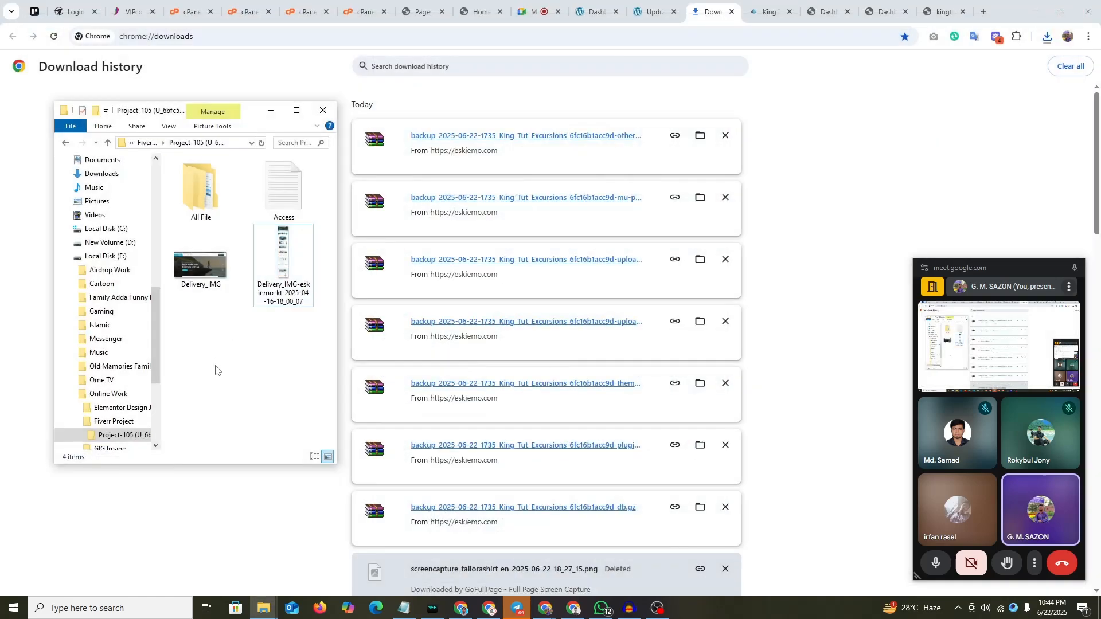
key("alt+Left")
left_click(224, 437)
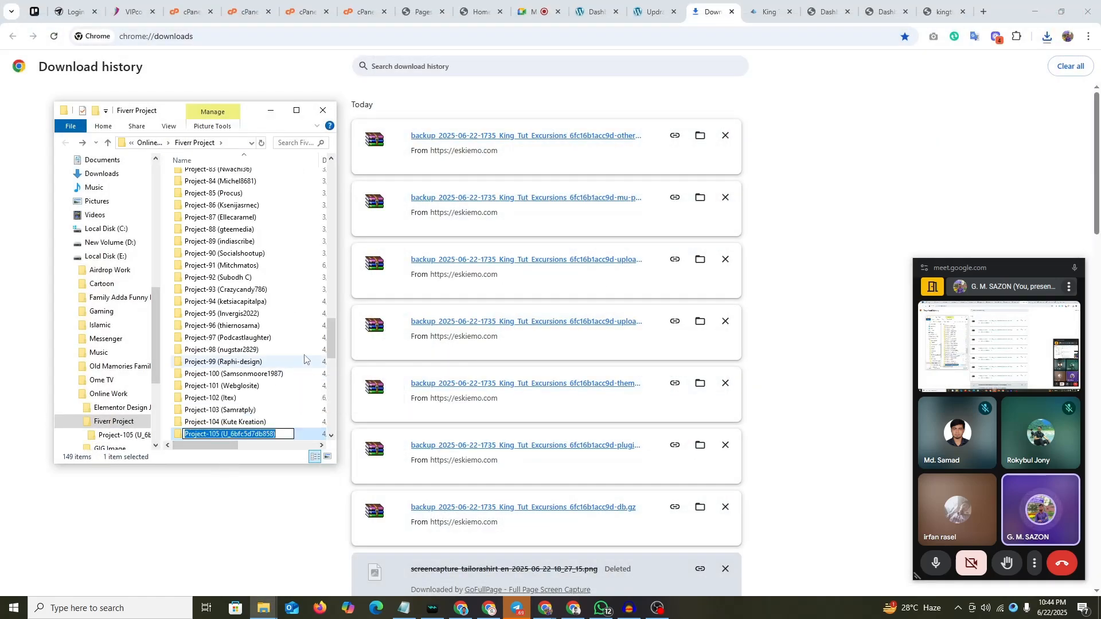
left_click_drag(332, 328, 324, 437)
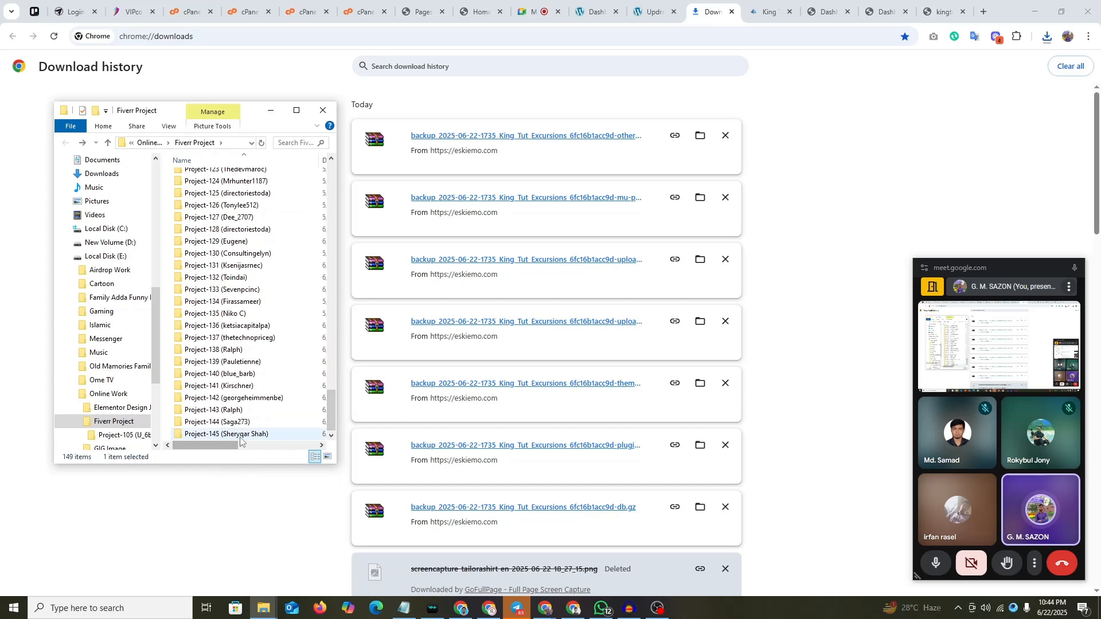
left_click(168, 354)
right_click(168, 354)
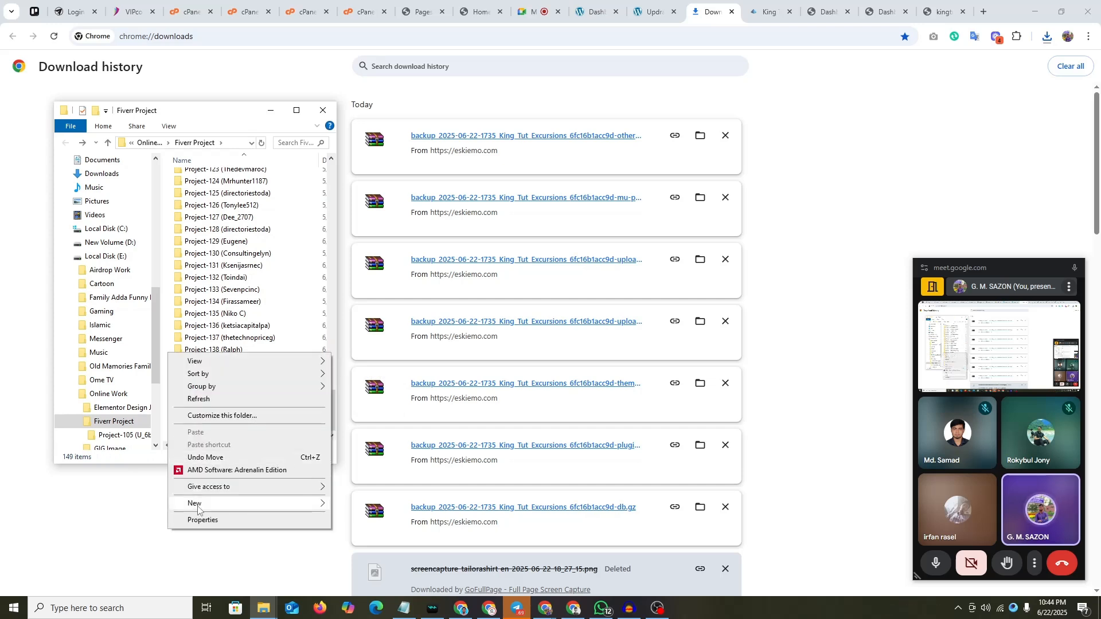
mouse_move(241, 498)
left_click(355, 369)
type("Project-105 (U_6bfc5d7db858)")
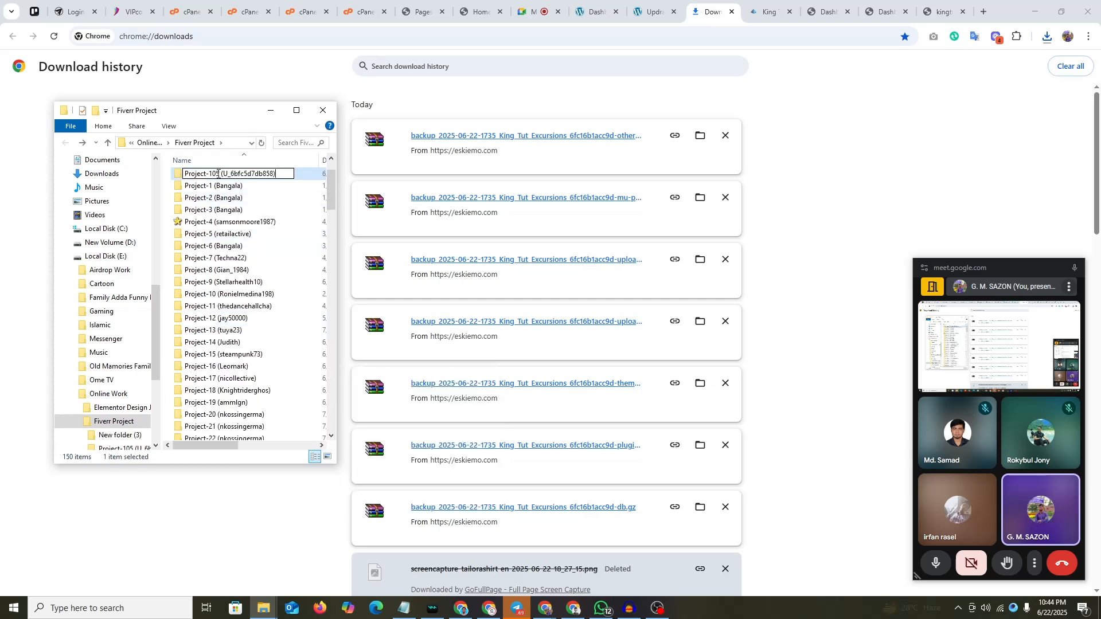
- Change the new folder's project number to 146, keeping the client's username in parentheses, and open the folder
left_click(219, 174)
key("BackSpace")
key("BackSpace")
type("46")
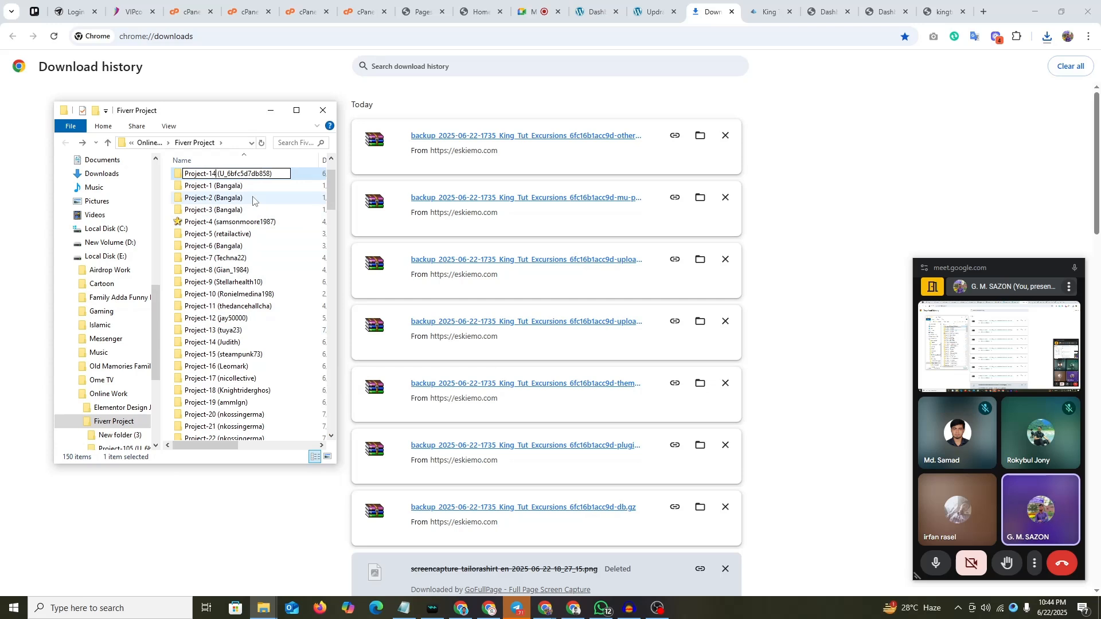
key("Return")
key("Return")
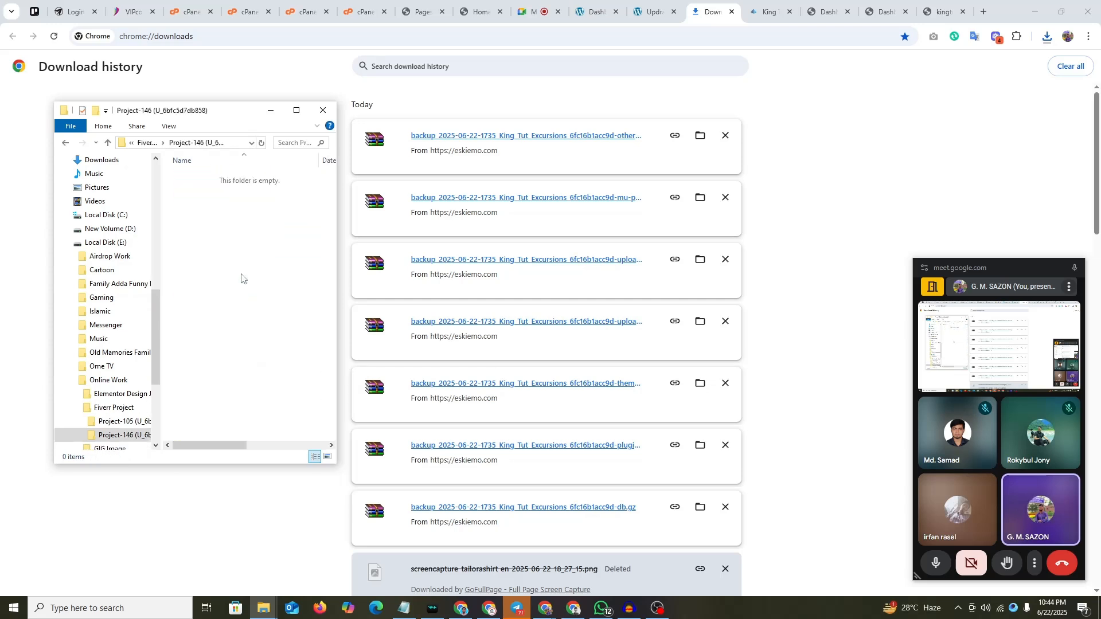
- Create a folder named All File inside the Project-146 folder
right_click(227, 250)
mouse_move(331, 407)
left_click(416, 401)
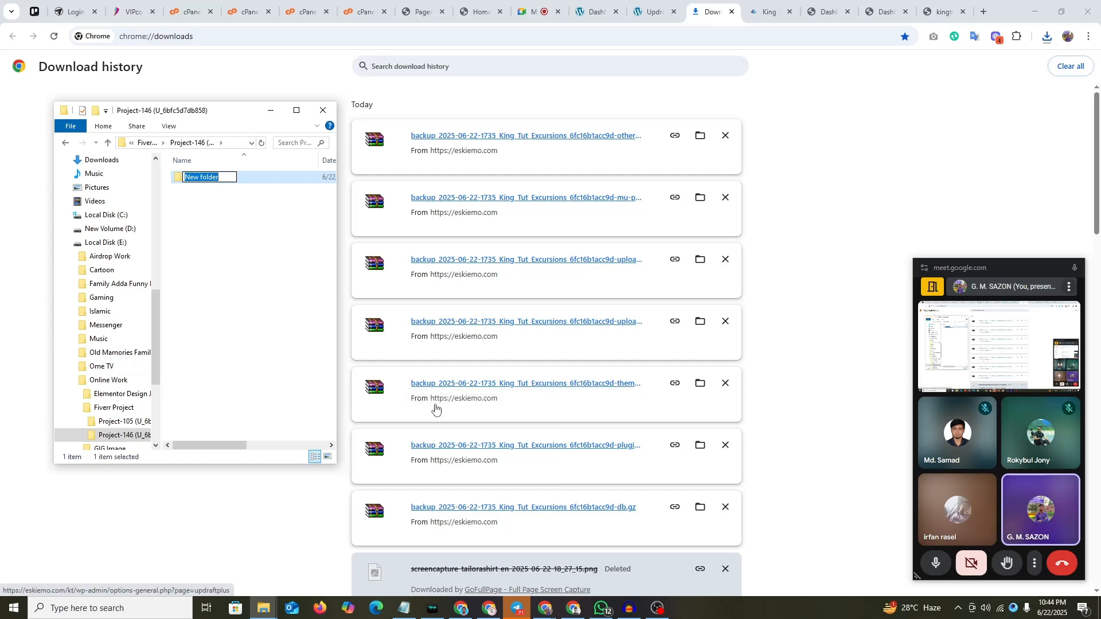
type("File")
key("Return")
- Create a text document named Access in the Project-146 folder
right_click(236, 274)
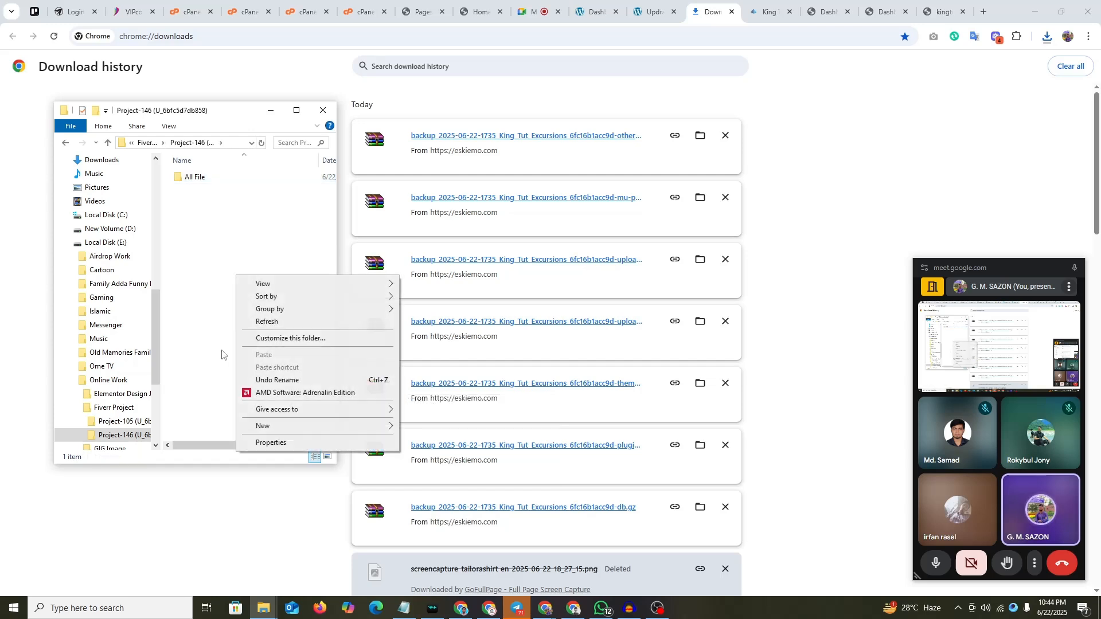
mouse_move(258, 426)
left_click(436, 533)
type("A")
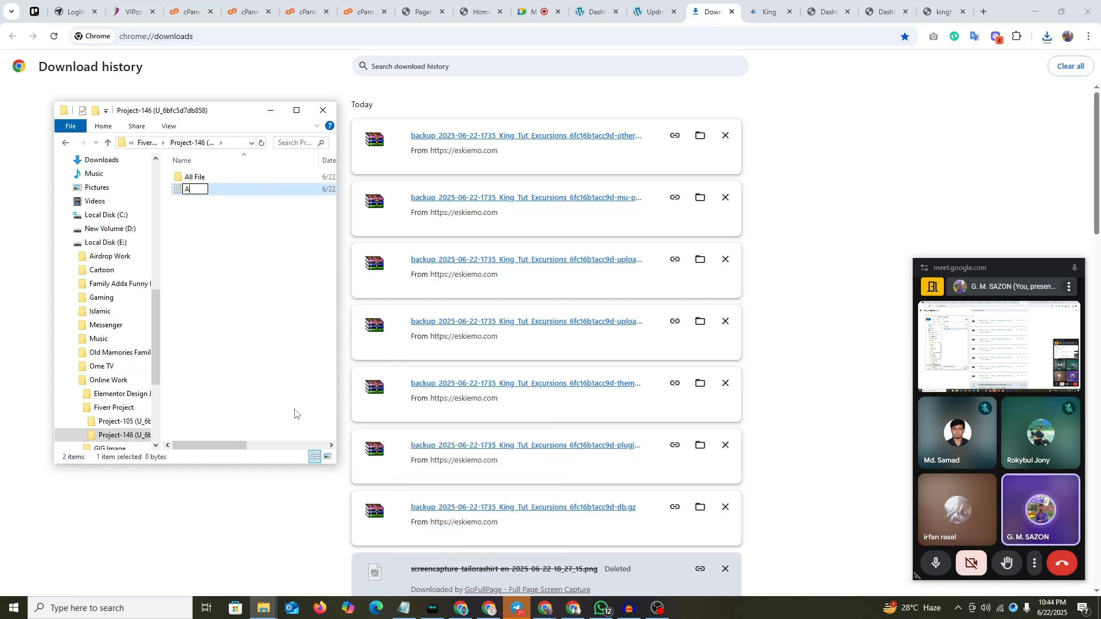
type("ccess")
key("Return")
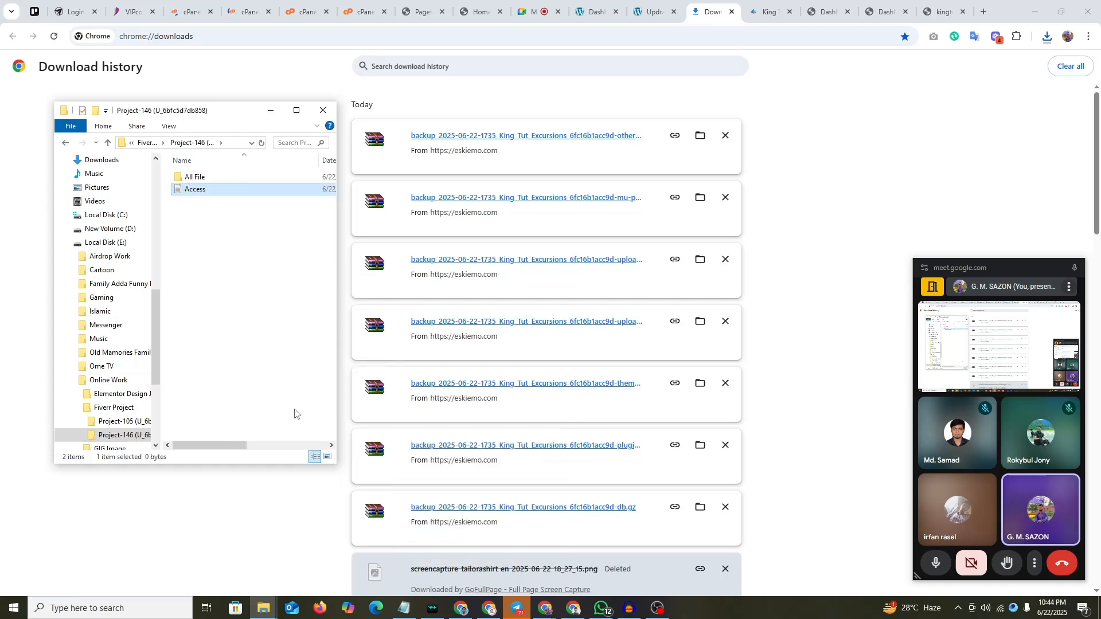
- Open the All File folder, create a Backup folder inside it, and open that folder
key("Up")
key("Return")
right_click(245, 265)
mouse_move(278, 418)
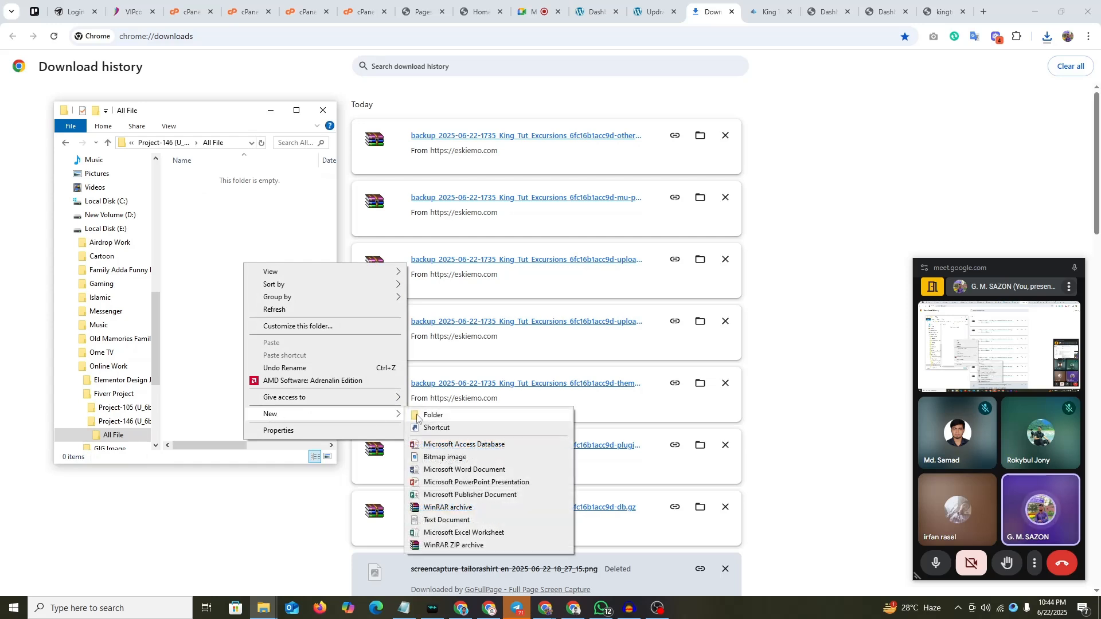
left_click(421, 417)
type("B")
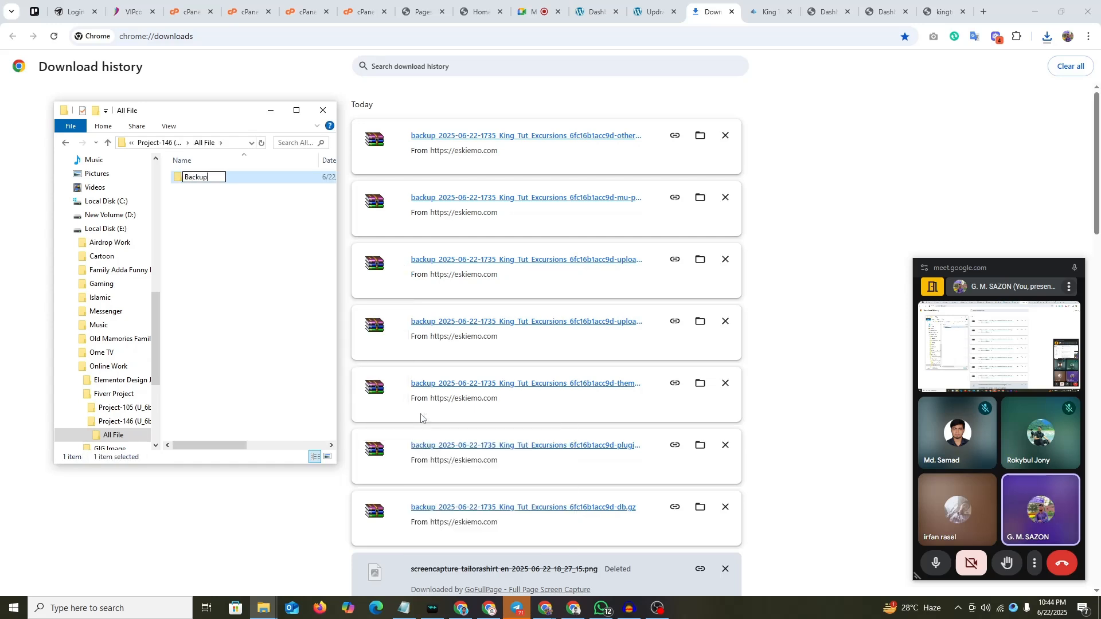
type("ackup")
key("Return")
key("Return")
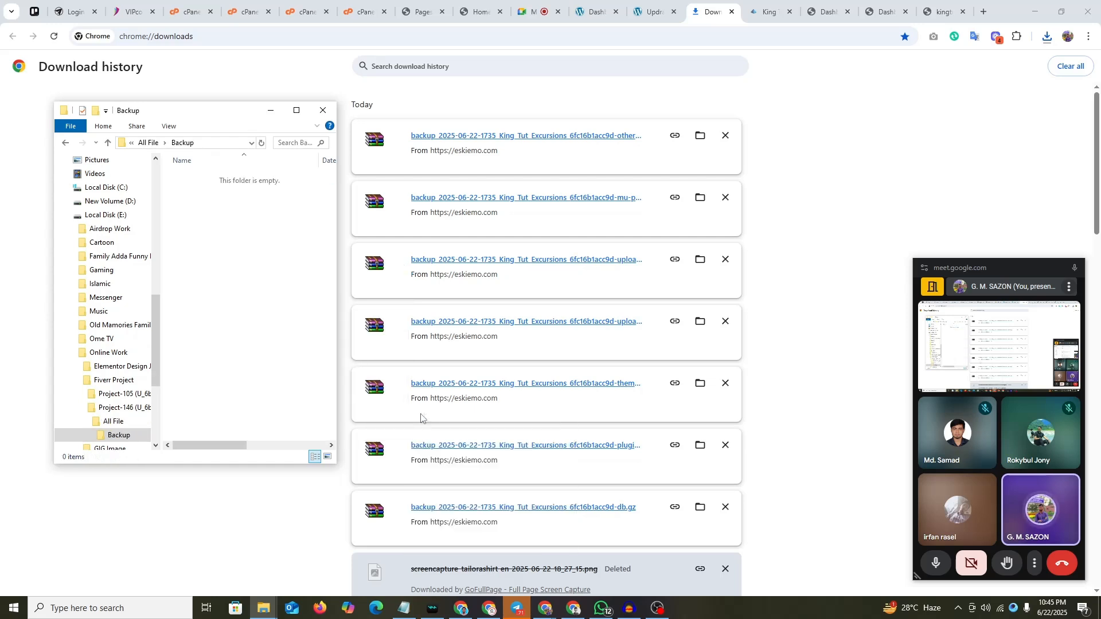
- Create a folder named 22-06-25 inside the Backup folder and open it
right_click(304, 268)
mouse_move(447, 418)
left_click(499, 419)
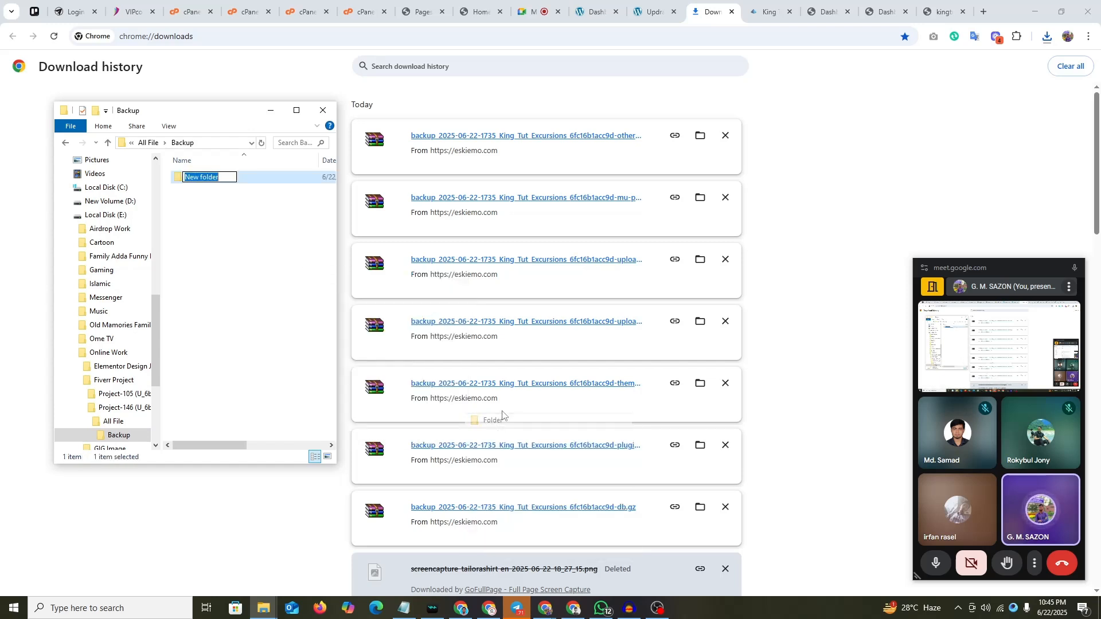
type("22-06-2")
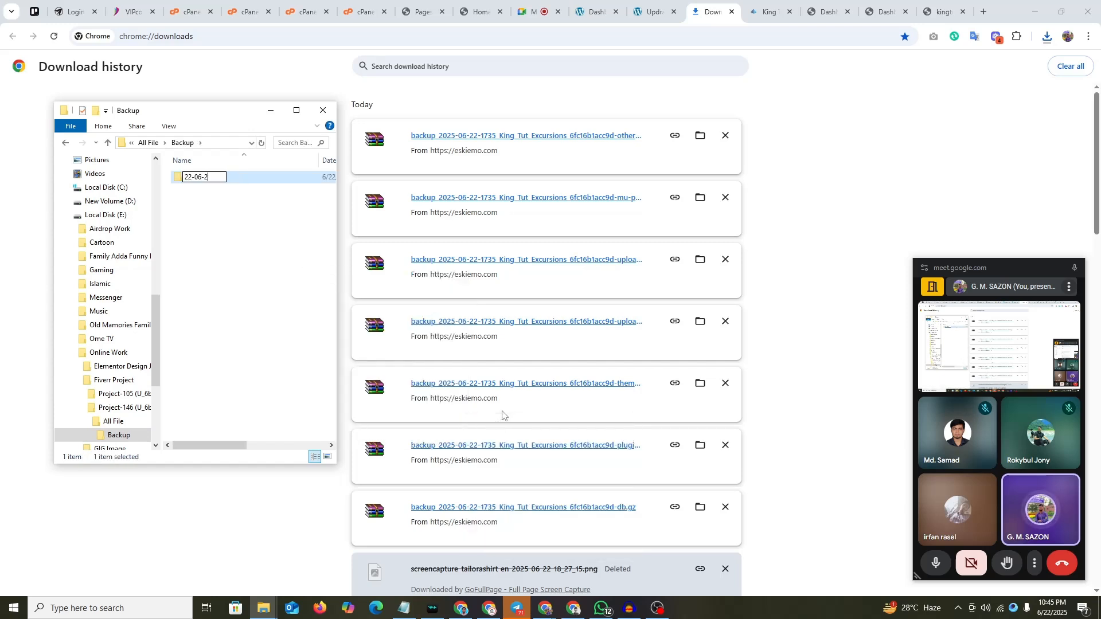
type("5")
key("Return")
key("Return")
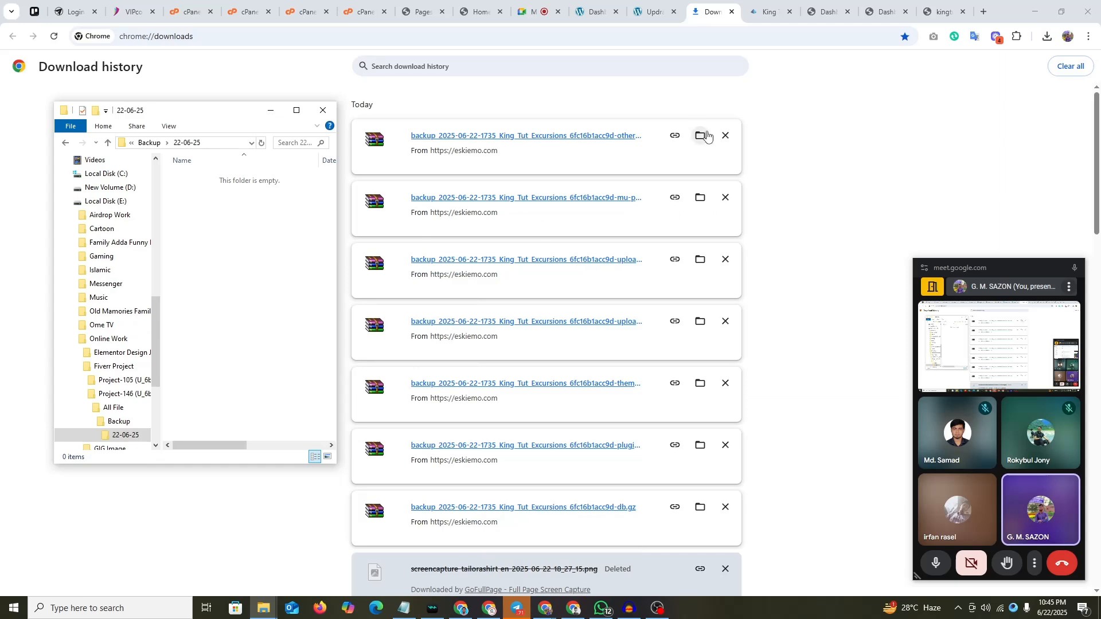
- Show the downloaded backup in its Downloads folder, refresh the listing, and select all seven King Tut Excursions backup files
left_click(700, 135)
left_click(733, 61)
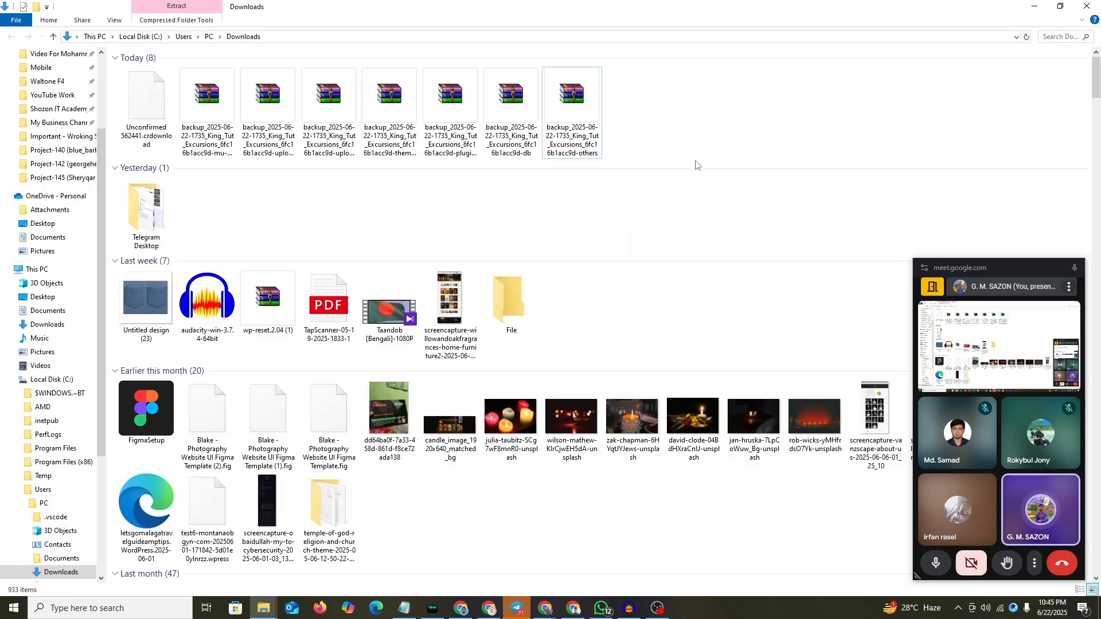
right_click(693, 122)
left_click(716, 167)
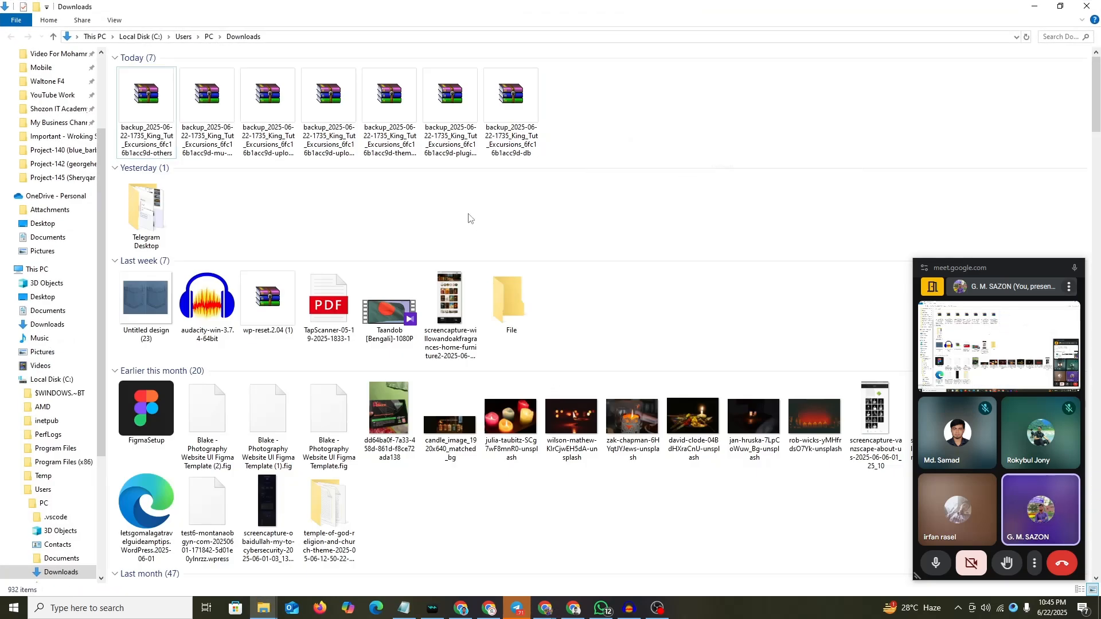
left_click(154, 120)
left_click(511, 109, "shift")
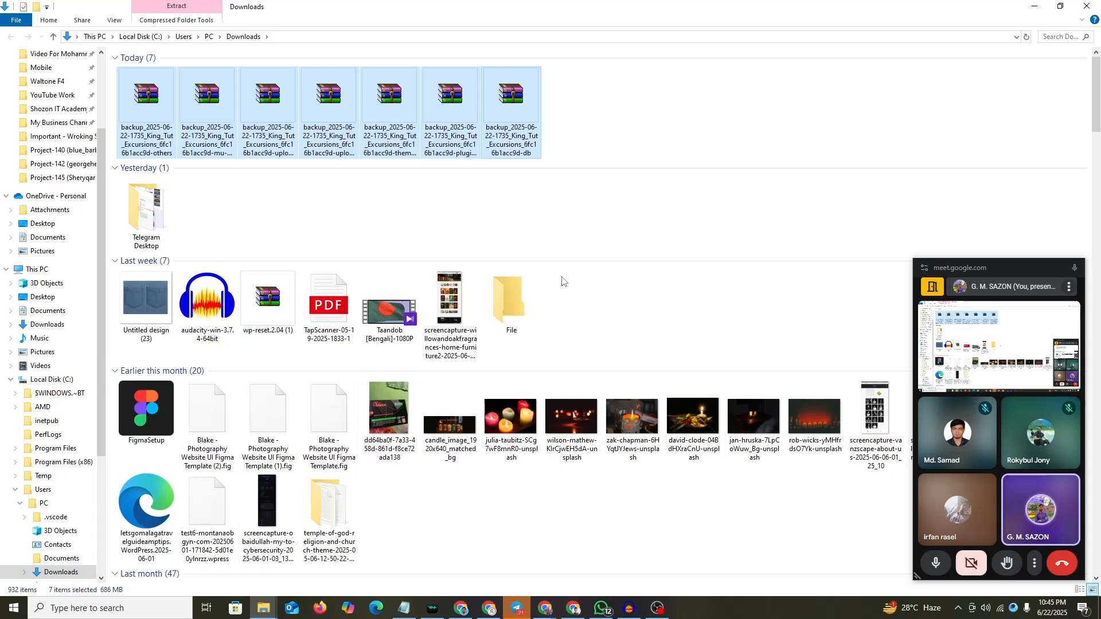
- Try to paste the seven backup files from Downloads into the 22-06-25 folder
key("alt+Tab")
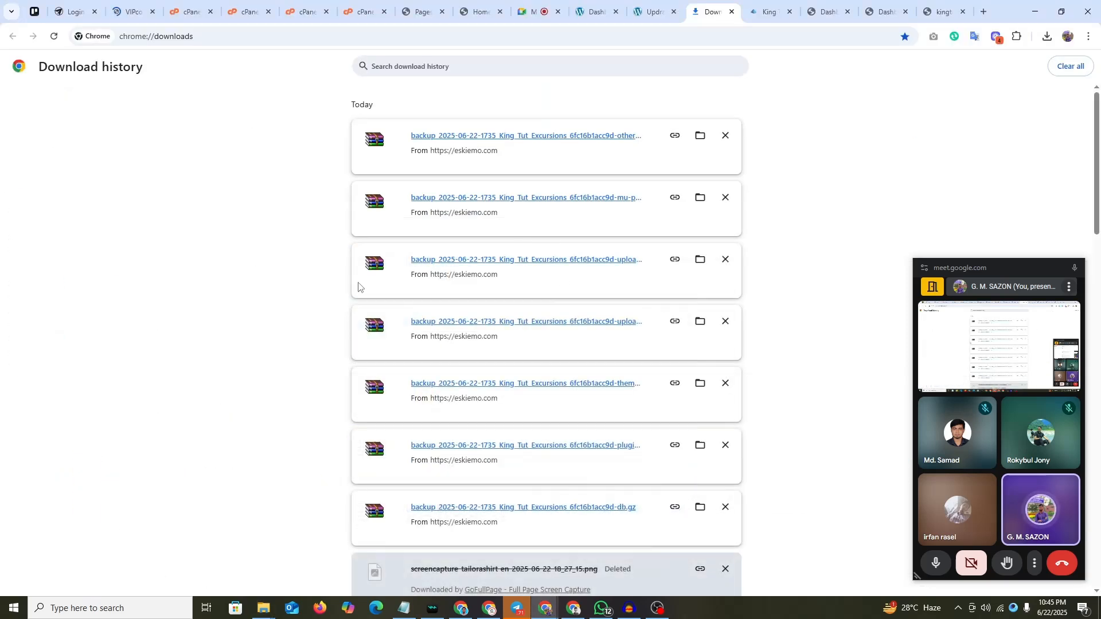
left_click(264, 608)
left_click(387, 557)
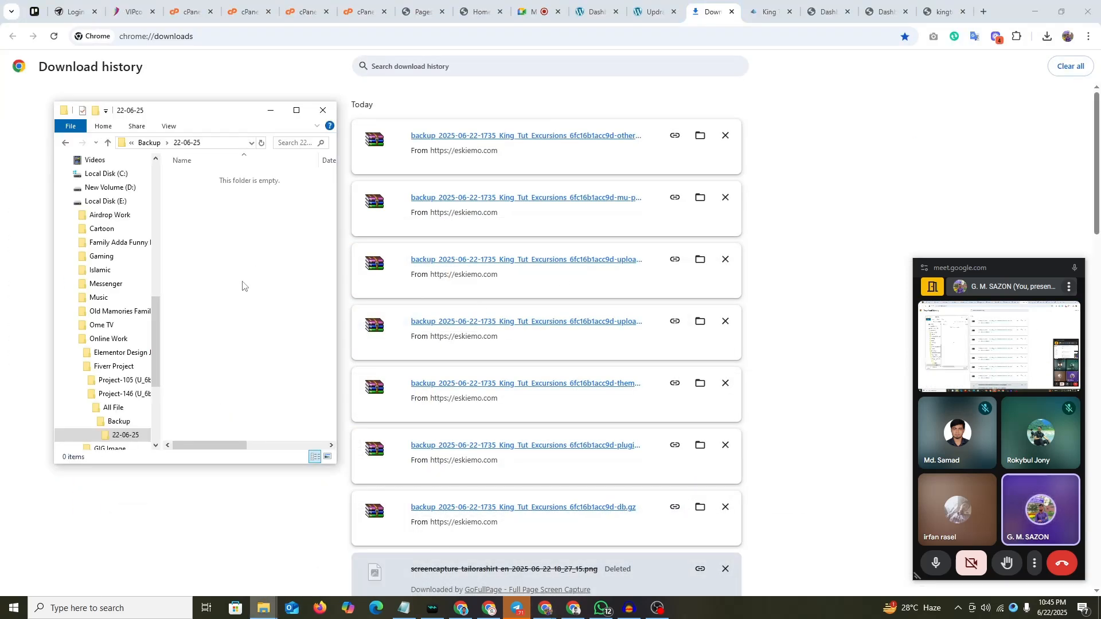
right_click(238, 245)
left_click(264, 324)
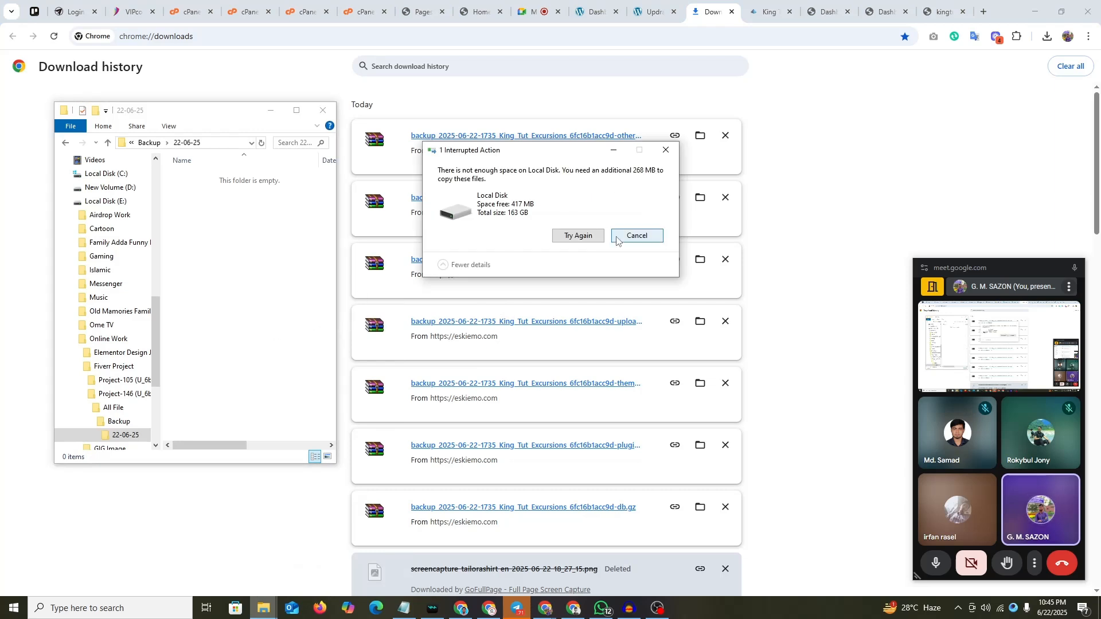
left_click(637, 236)
- Check the free space on the computer's drives and minimize File Explorer
left_click(297, 111)
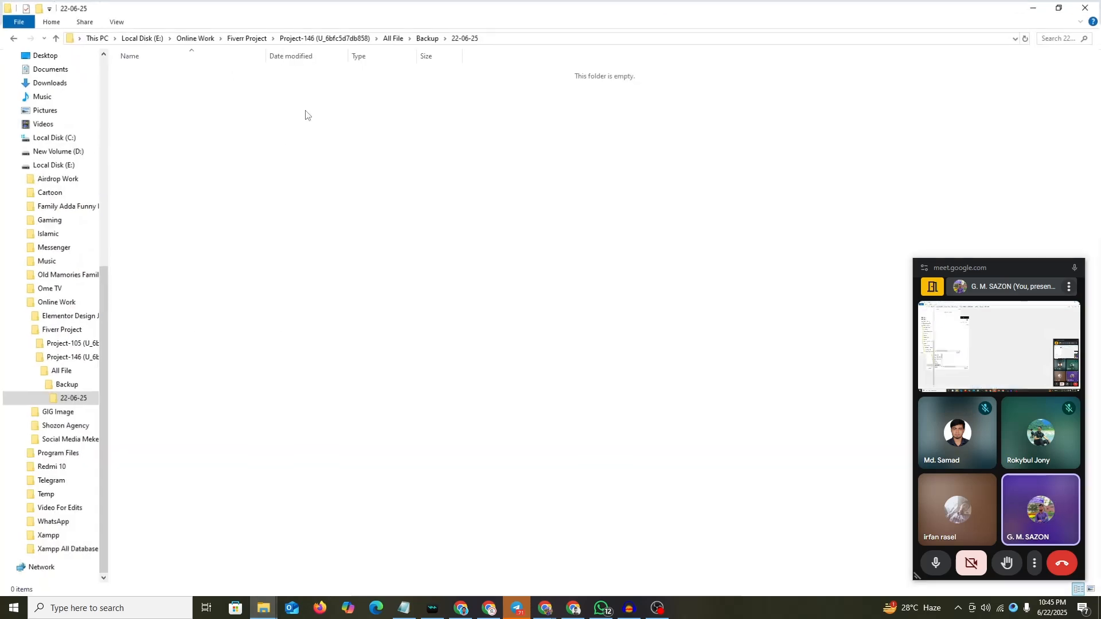
scroll(35, 244, "up", 5)
left_click(35, 242)
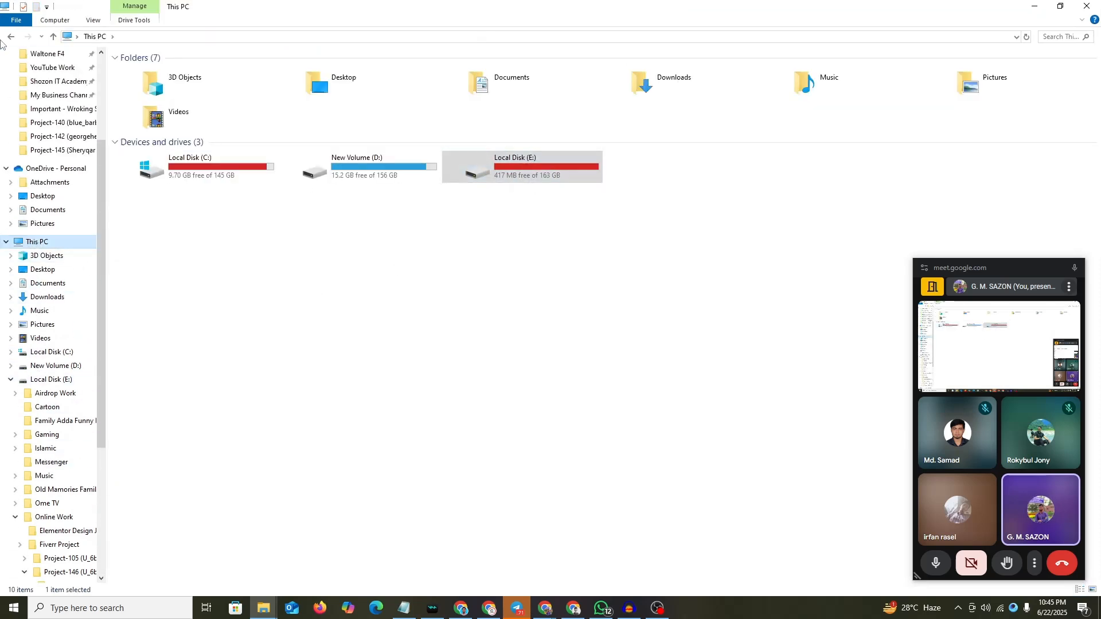
left_click(10, 37)
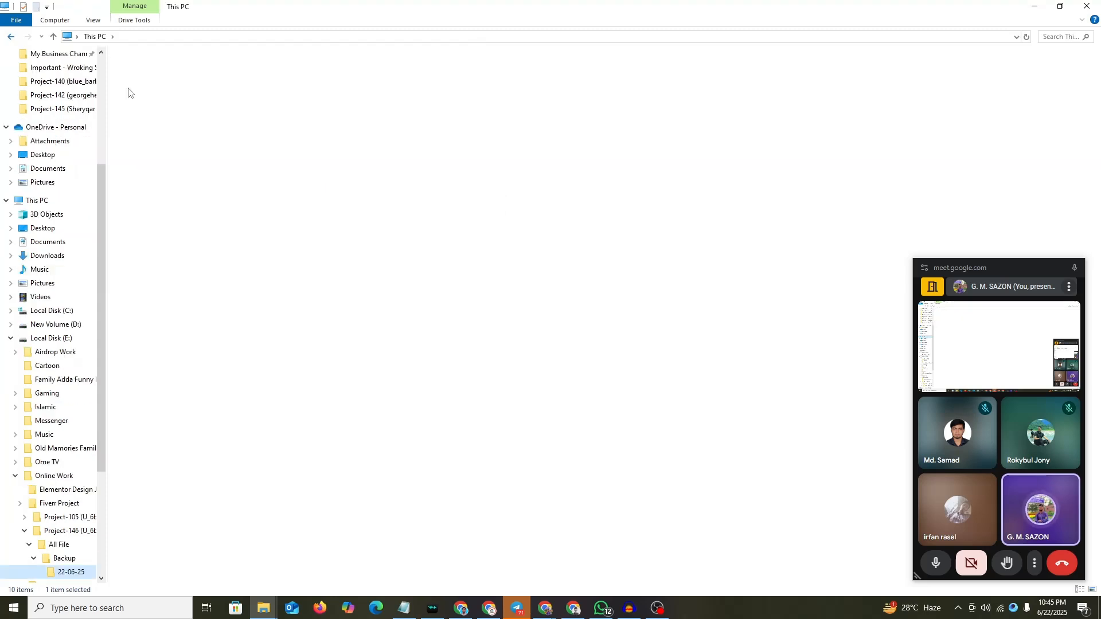
left_click(1027, 7)
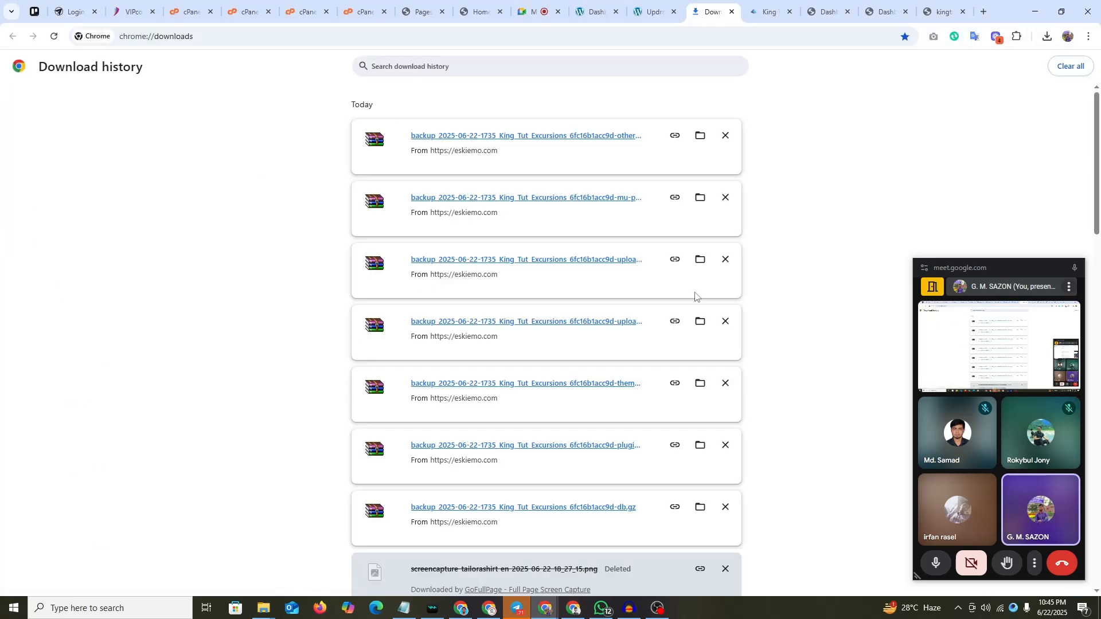
- Close the download history page and open the Add Plugins page of kingtutexcursions.com in a new browser tab
left_click(771, 10)
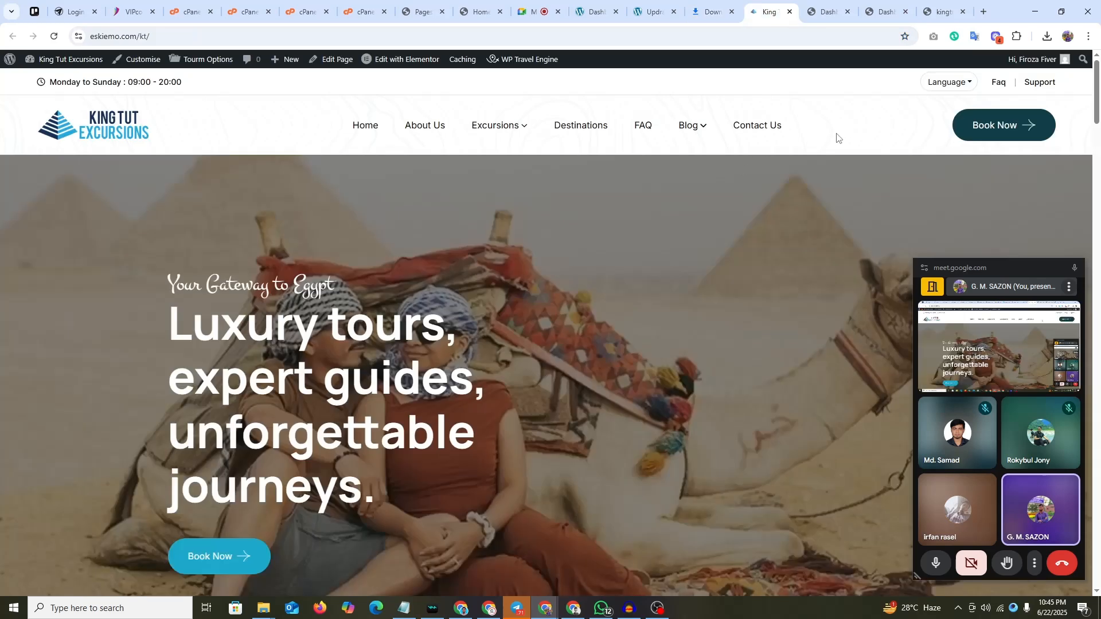
left_click(732, 3)
left_click(732, 11)
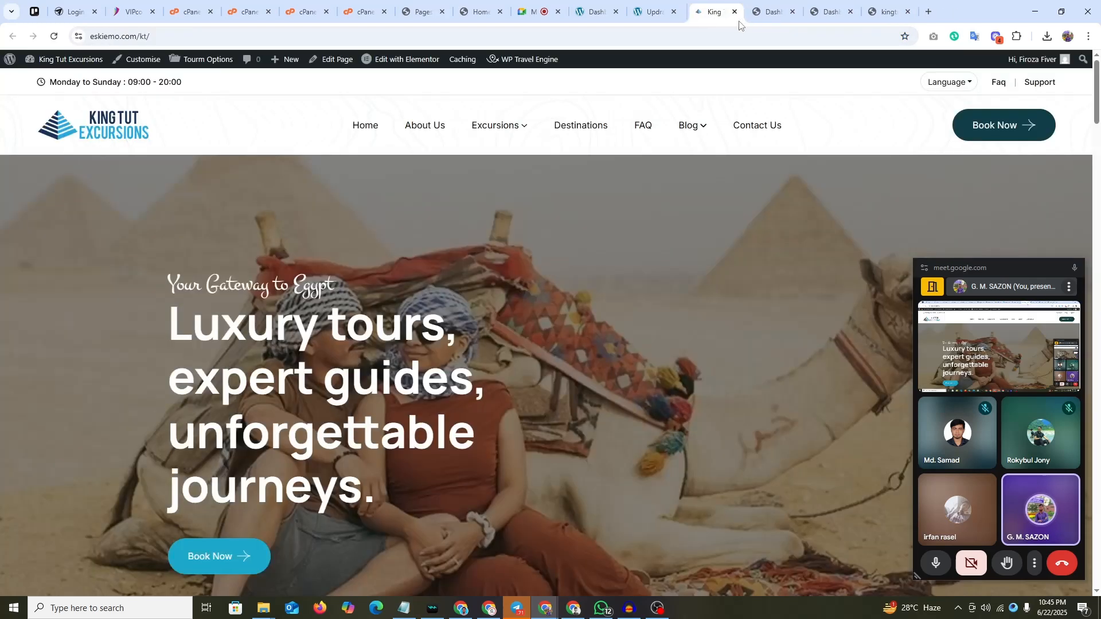
left_click(826, 10)
mouse_move(35, 255)
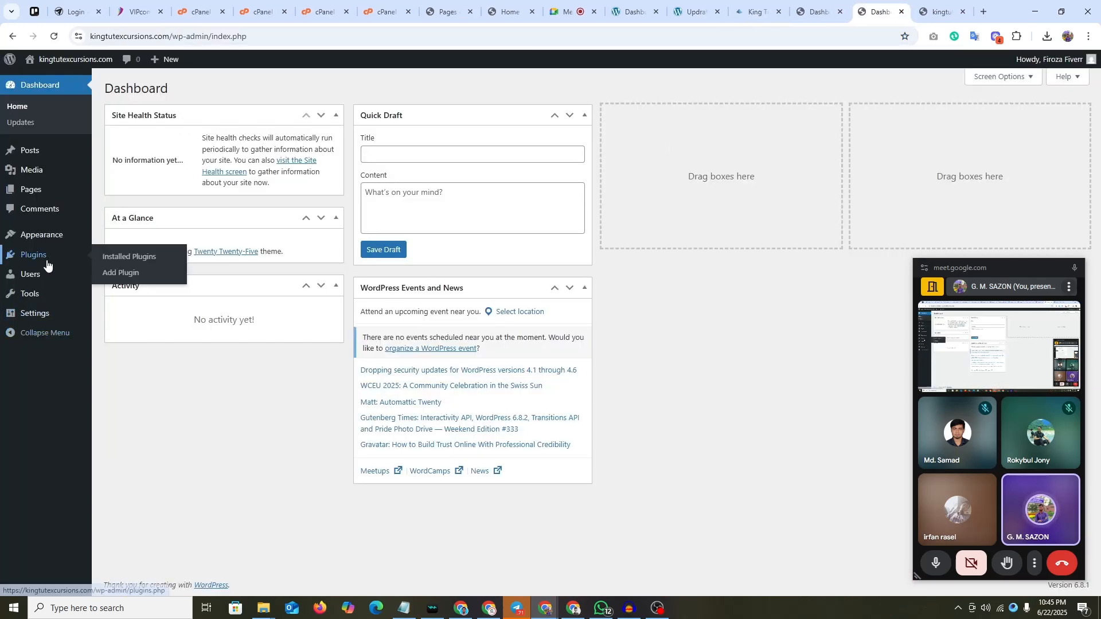
right_click(116, 270)
left_click(137, 281)
left_click(942, 11)
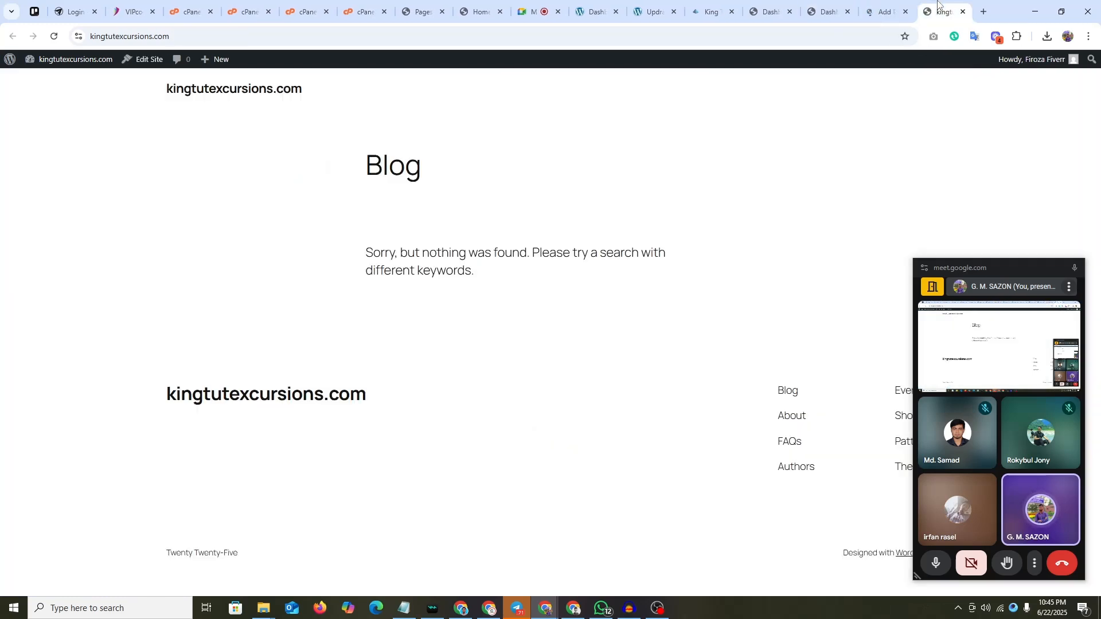
left_click(883, 11)
- Search the plugin directory for "updraft", then install and activate UpdraftPlus: WP Backup & Migration Plugin
left_click(947, 124)
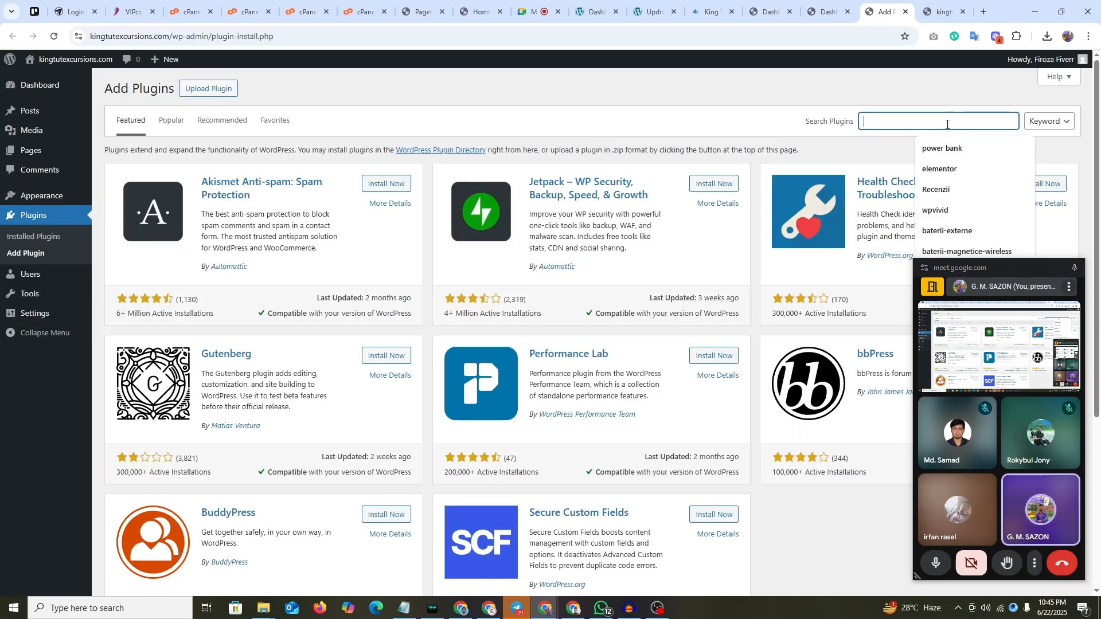
type("updraft")
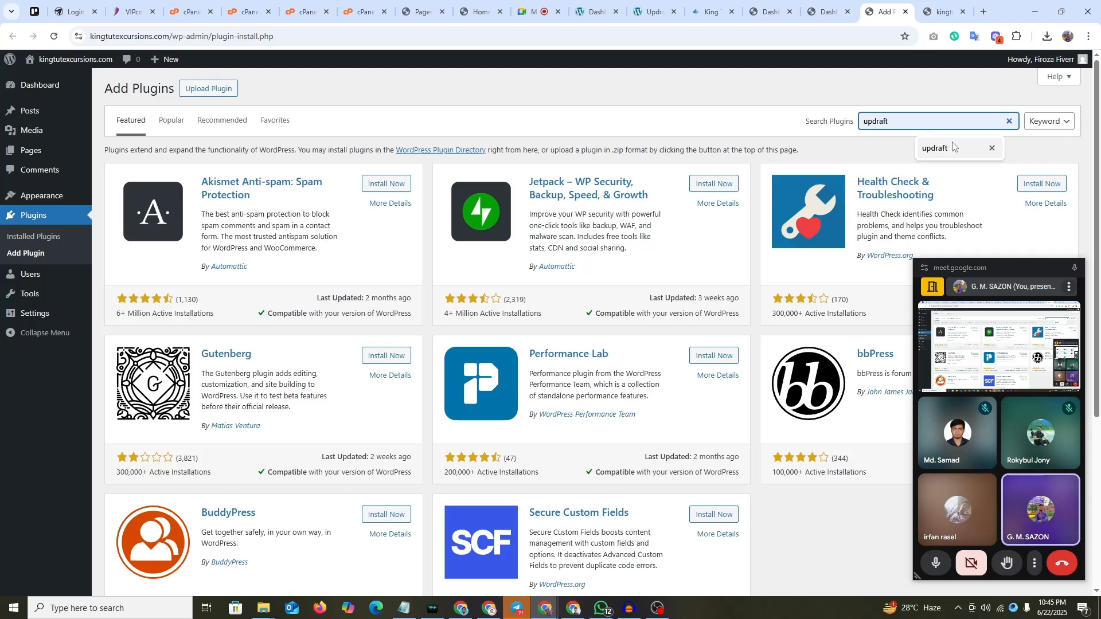
left_click(926, 154)
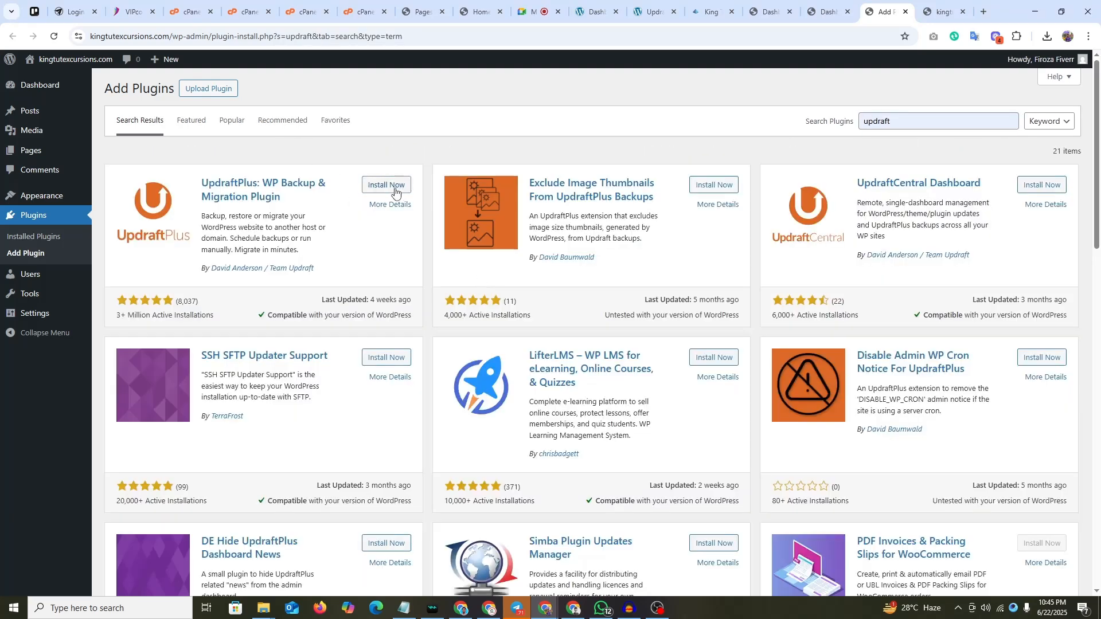
left_click(387, 186)
key("Return")
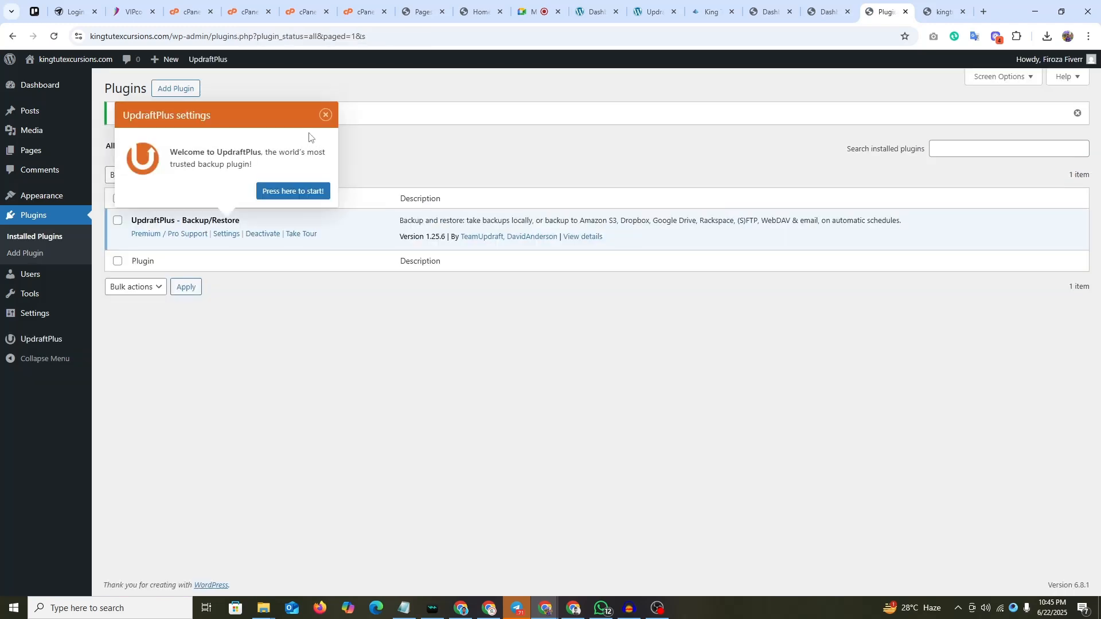
- Dismiss the UpdraftPlus welcome popup and open the backup file upload area on the plugin's Backup / Restore page
left_click(325, 114)
left_click(43, 340)
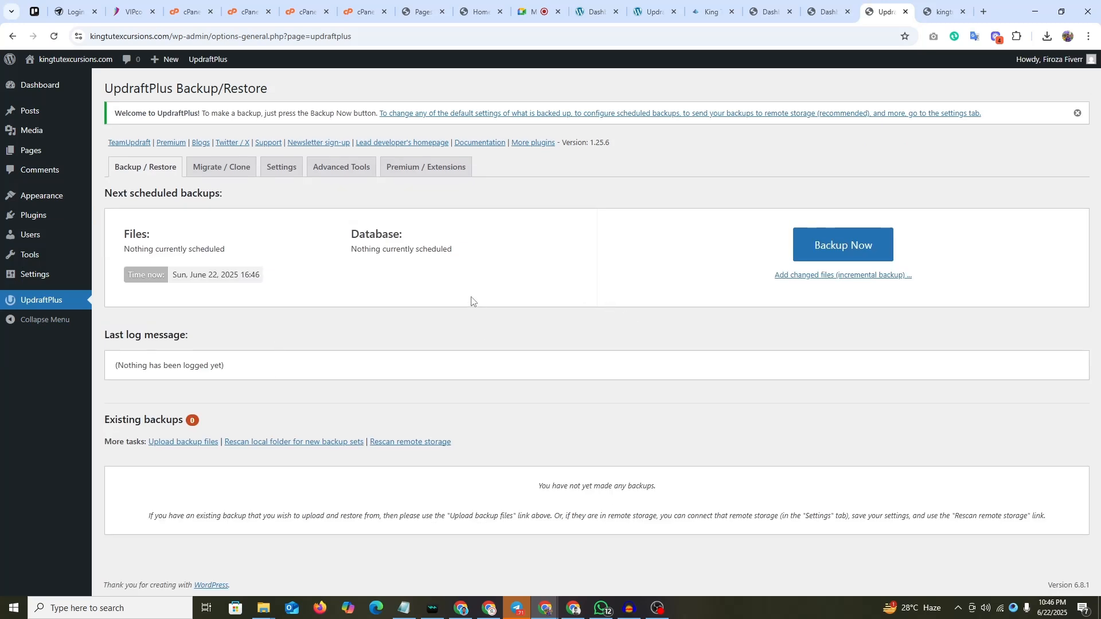
left_click(178, 443)
scroll(625, 378, "down", 3)
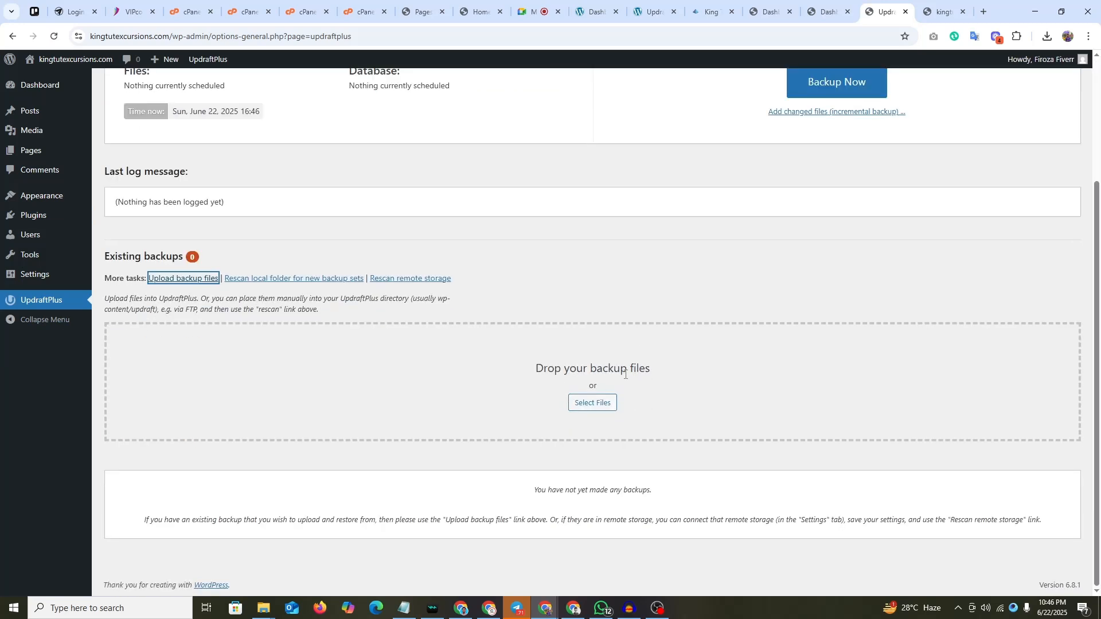
- Upload the seven selected backup files from the Downloads folder into UpdraftPlus on kingtutexcursions.com
left_click(264, 608)
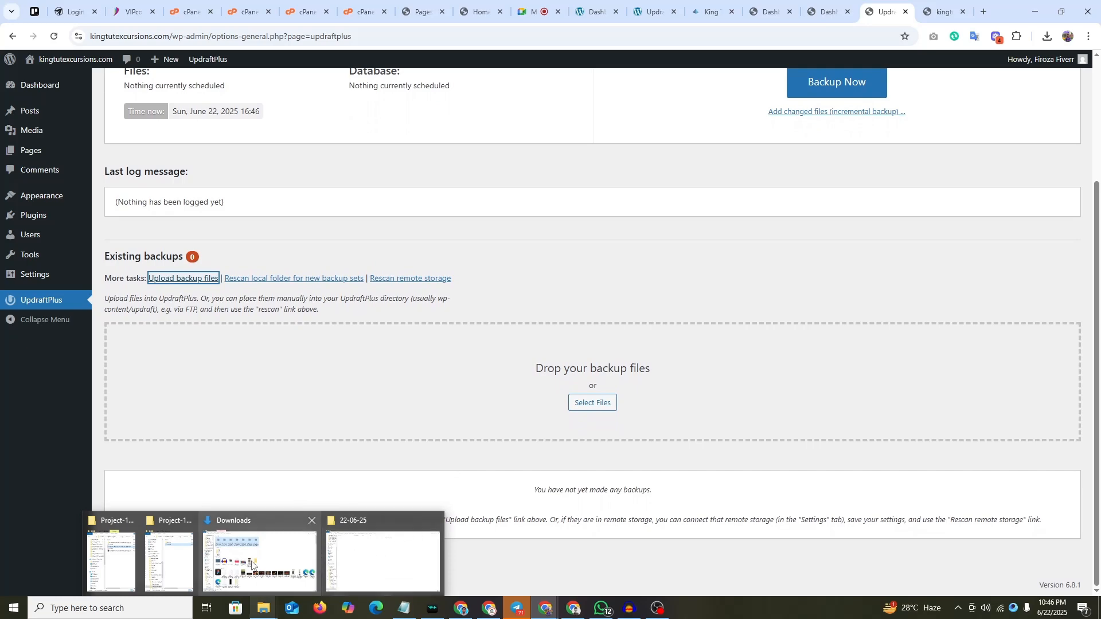
left_click(263, 559)
key("super+Down")
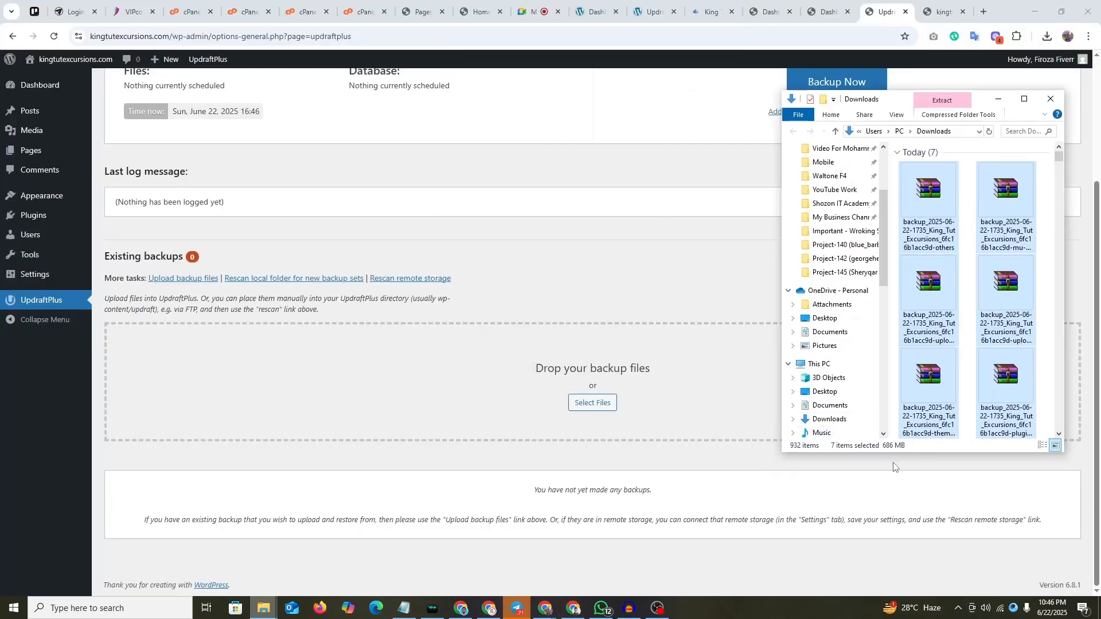
left_click_drag(948, 252, 447, 386)
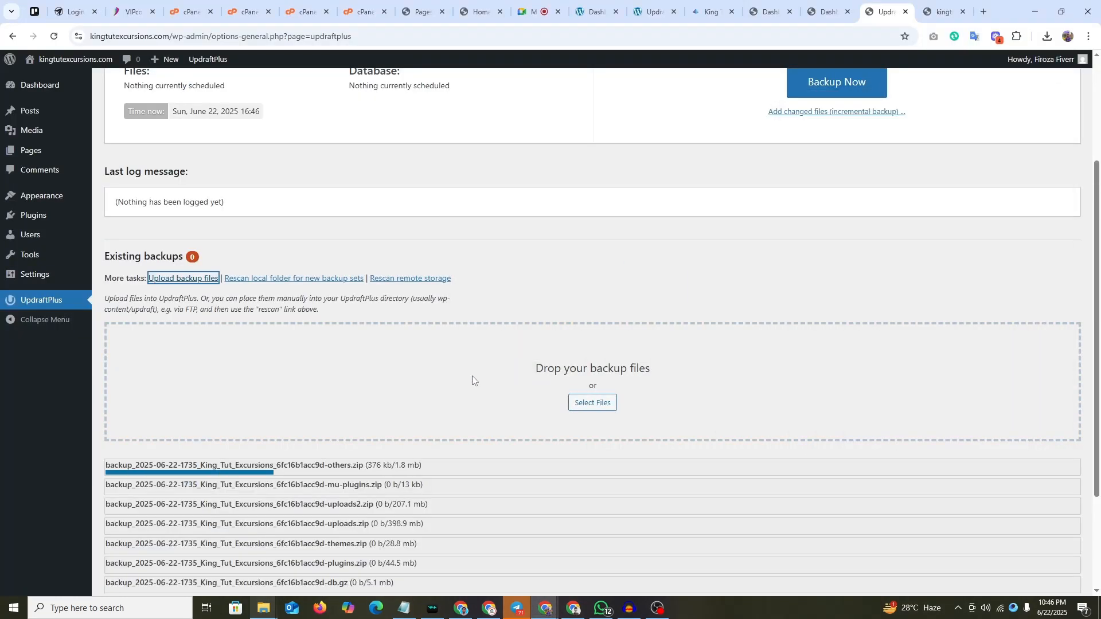
scroll(717, 335, "down", 3)
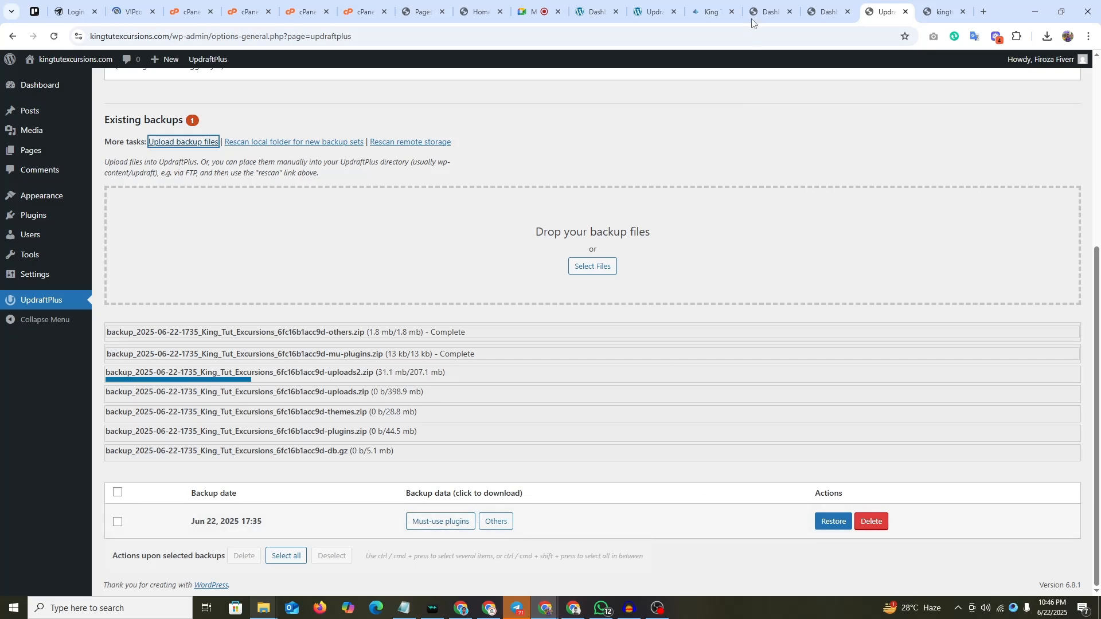
- Compare the eskiemo.com/kt backup page and homepage with the kingtutexcursions.com homepage, and check the backup upload progress
left_click(666, 5)
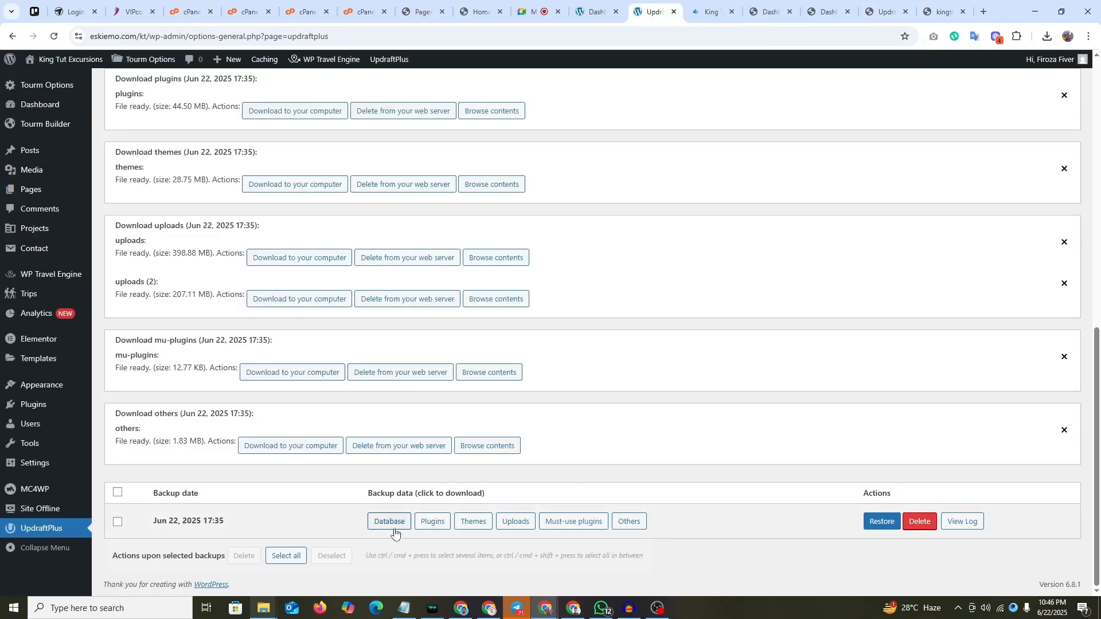
key("ctrl+9")
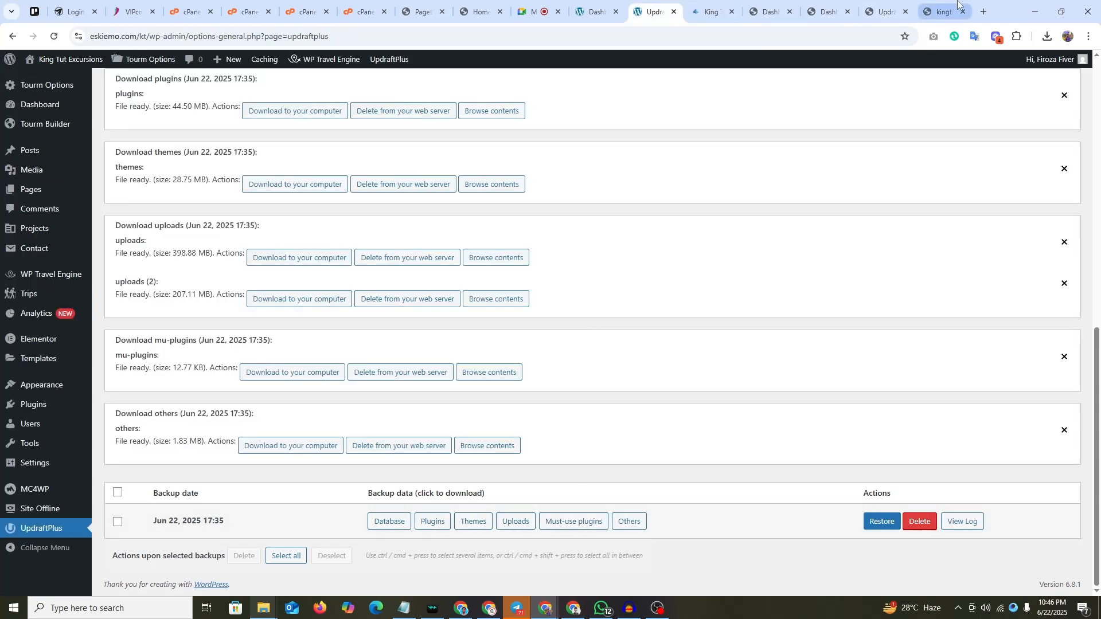
key("ctrl+shift+Tab")
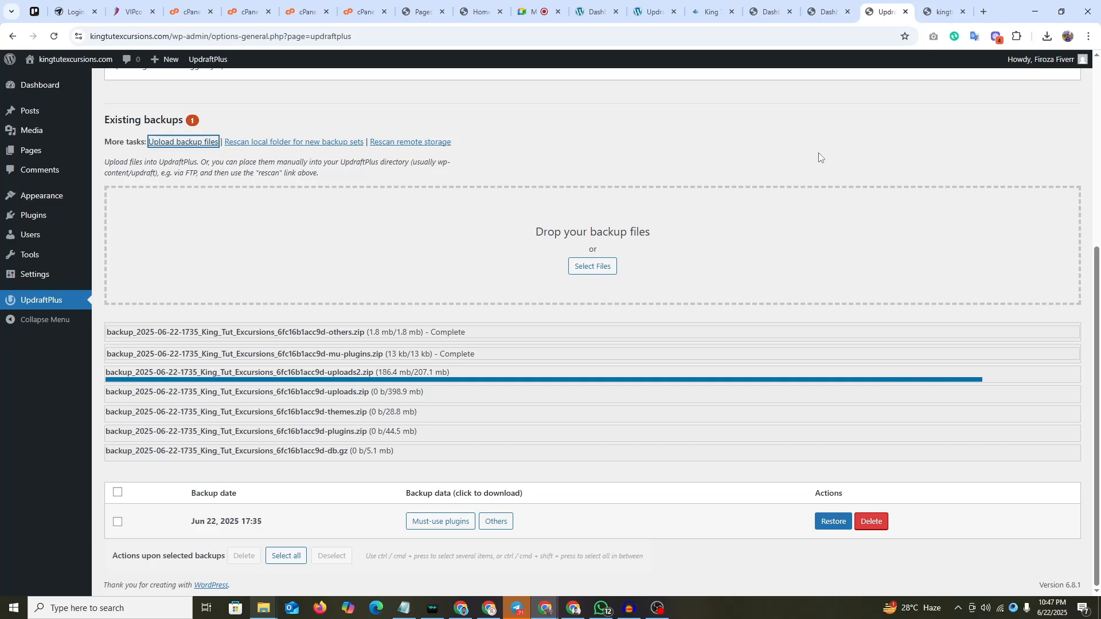
left_click(711, 12)
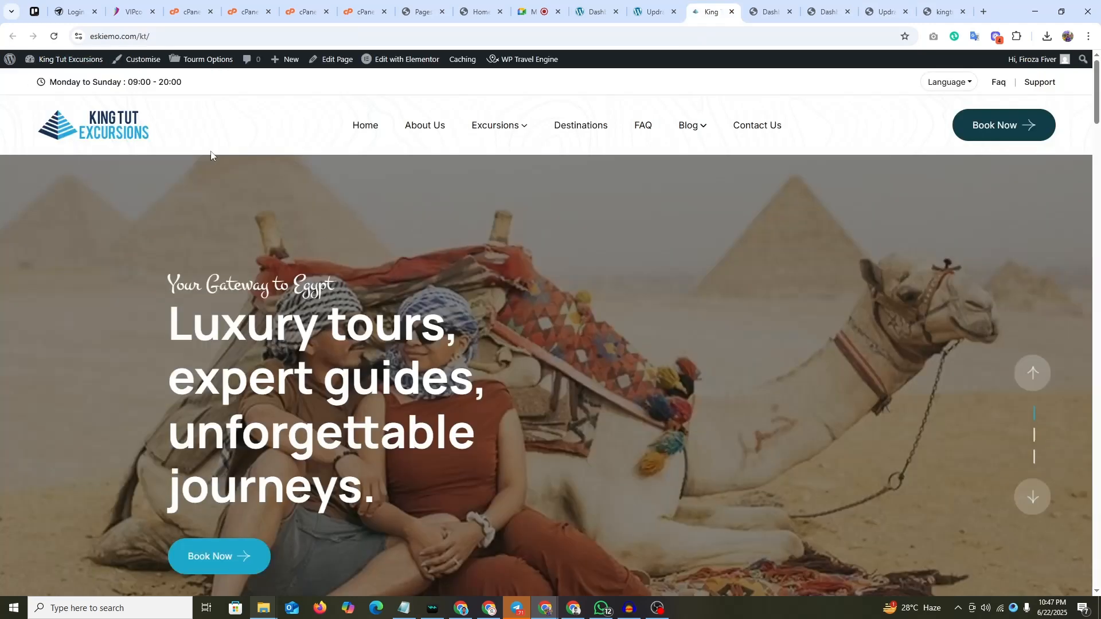
left_click(944, 11)
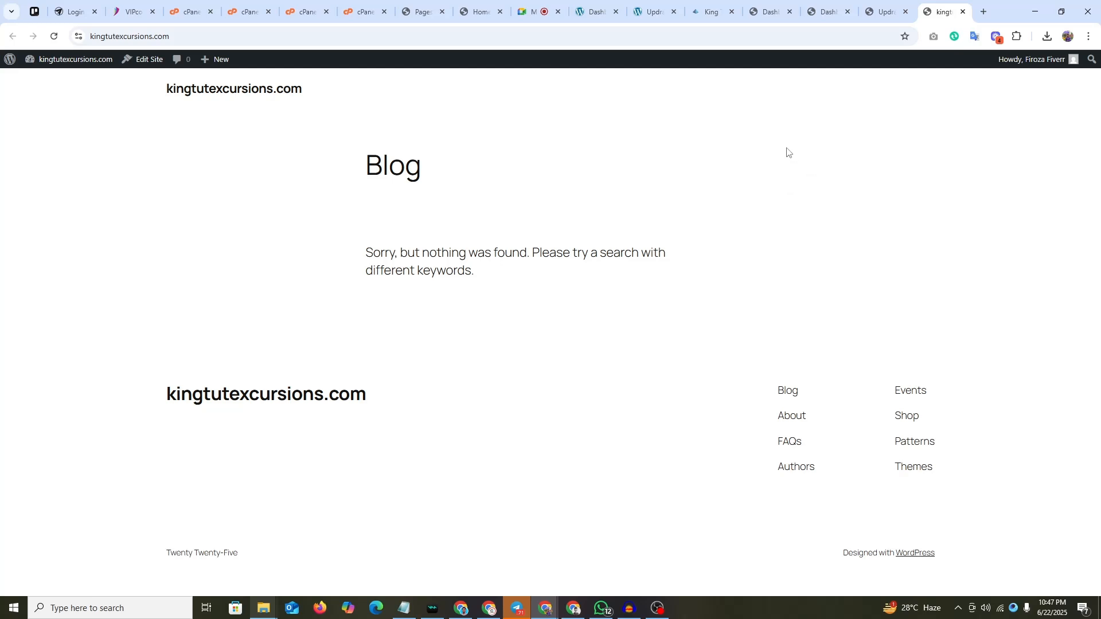
left_click(711, 11)
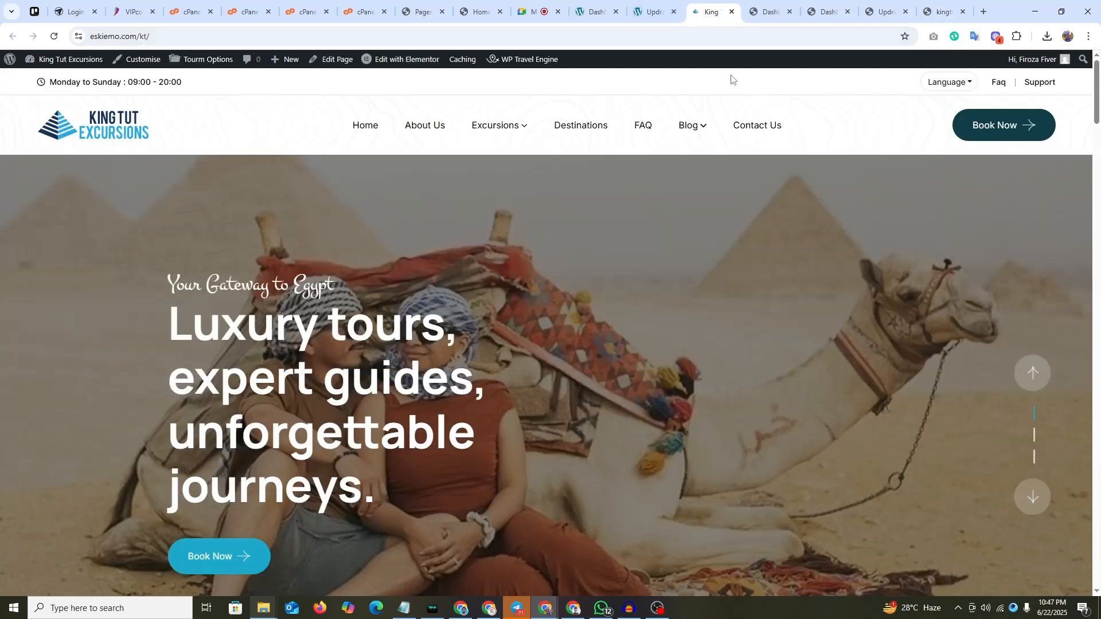
left_click(883, 12)
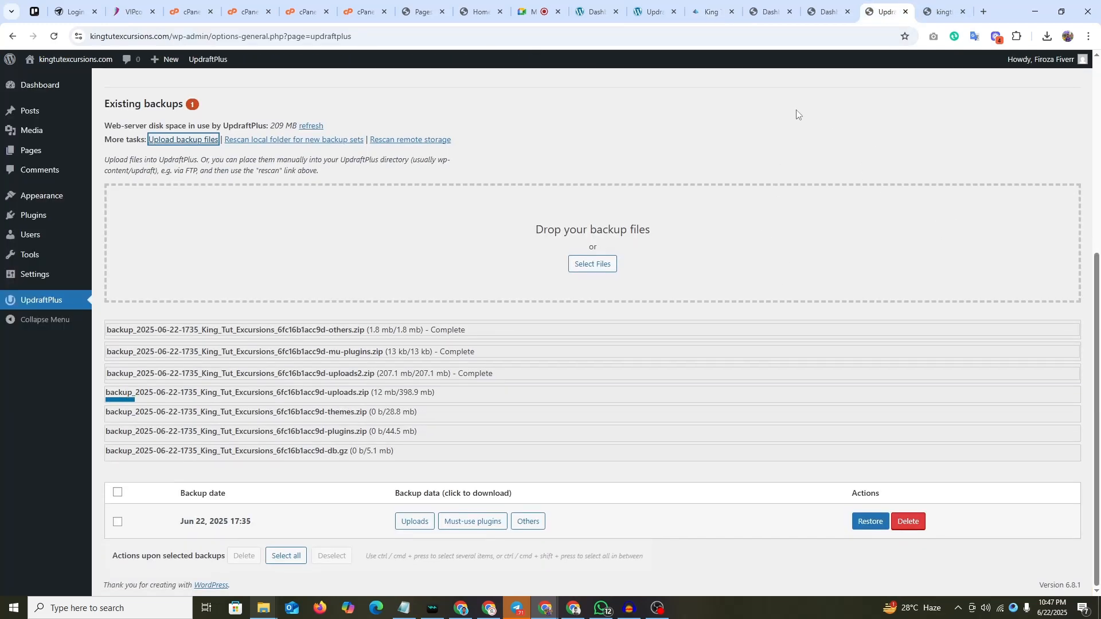
left_click(711, 12)
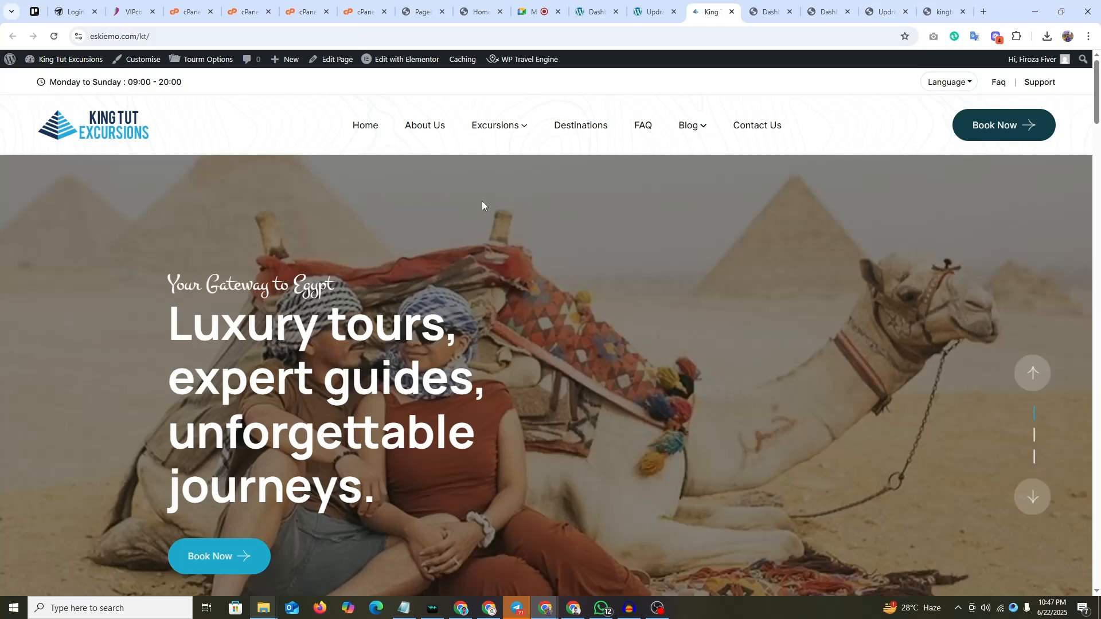
scroll(443, 296, "down", 13)
scroll(686, 291, "up", 13)
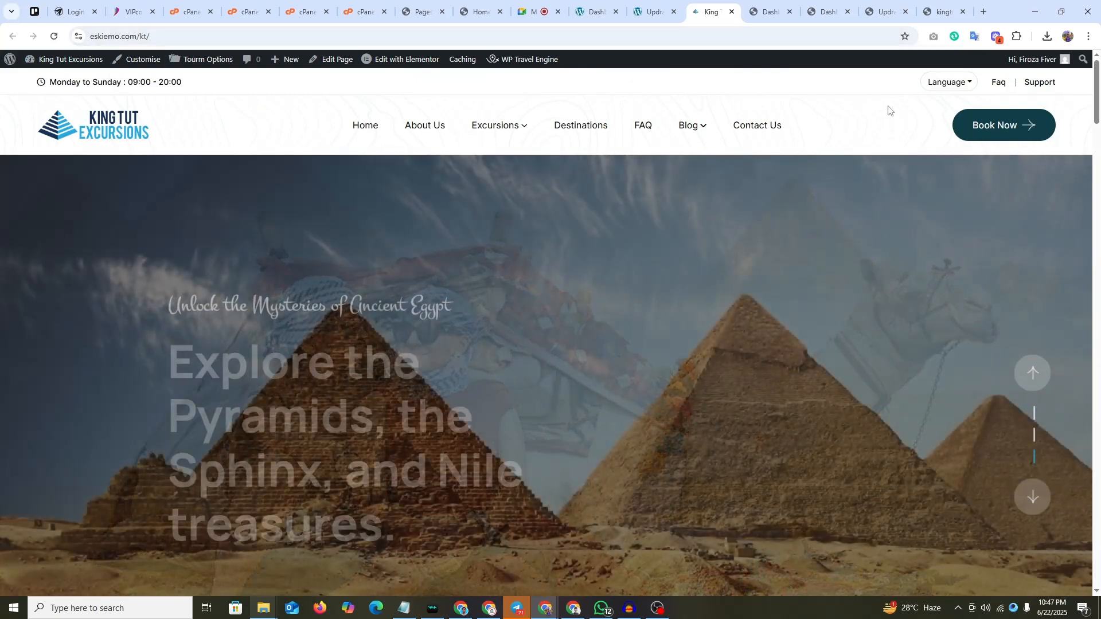
scroll(698, 291, "down", 15)
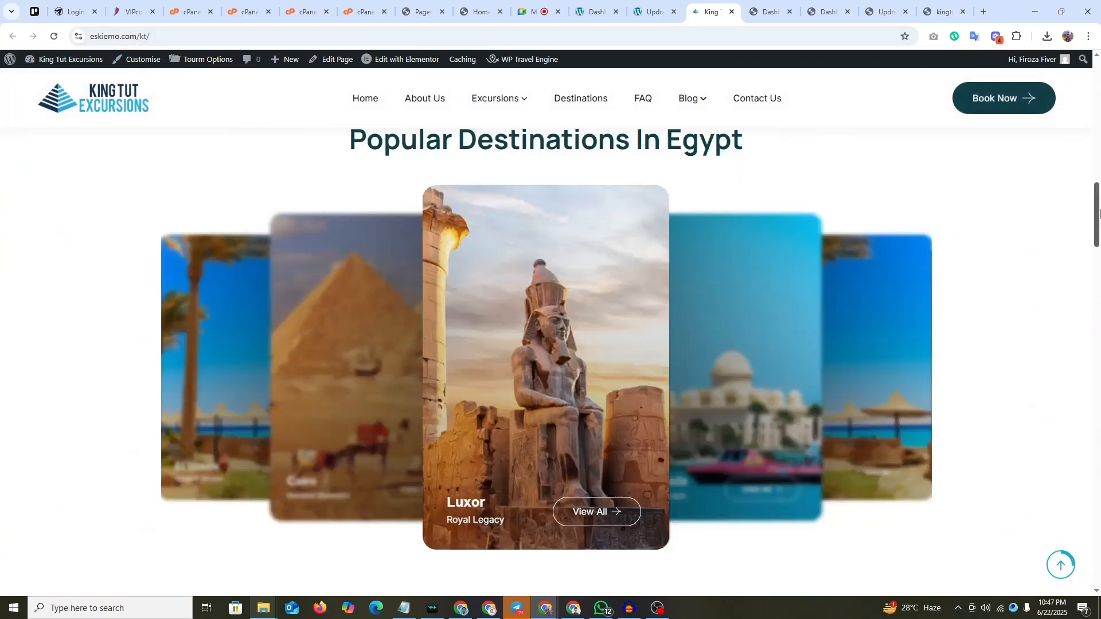
left_click_drag(1100, 214, 1097, 18)
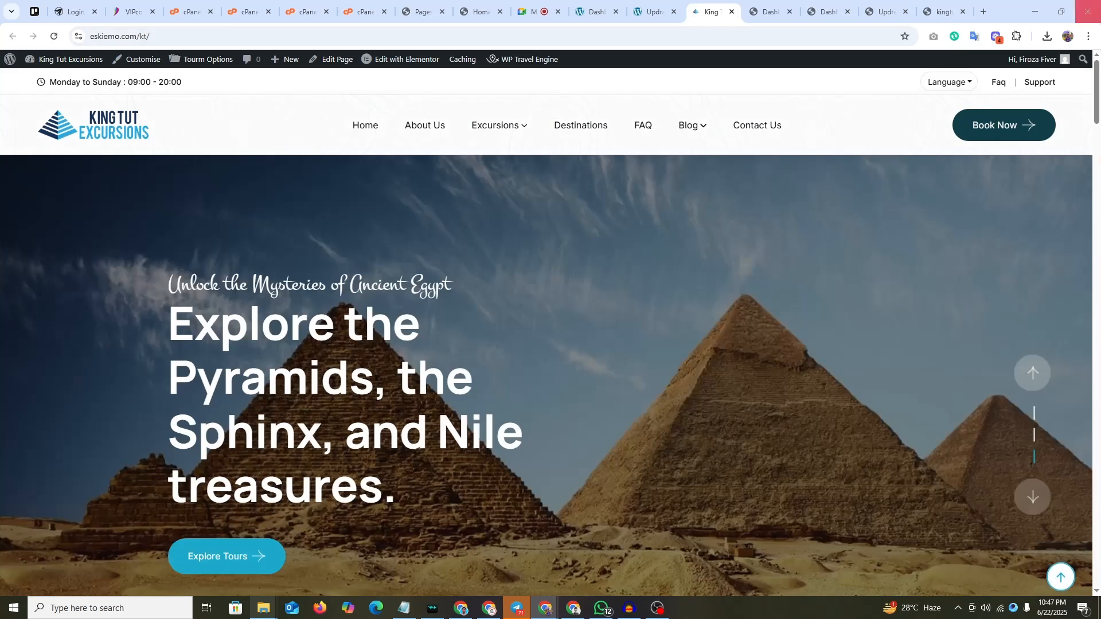
left_click(945, 2)
key("ctrl+shift+Tab")
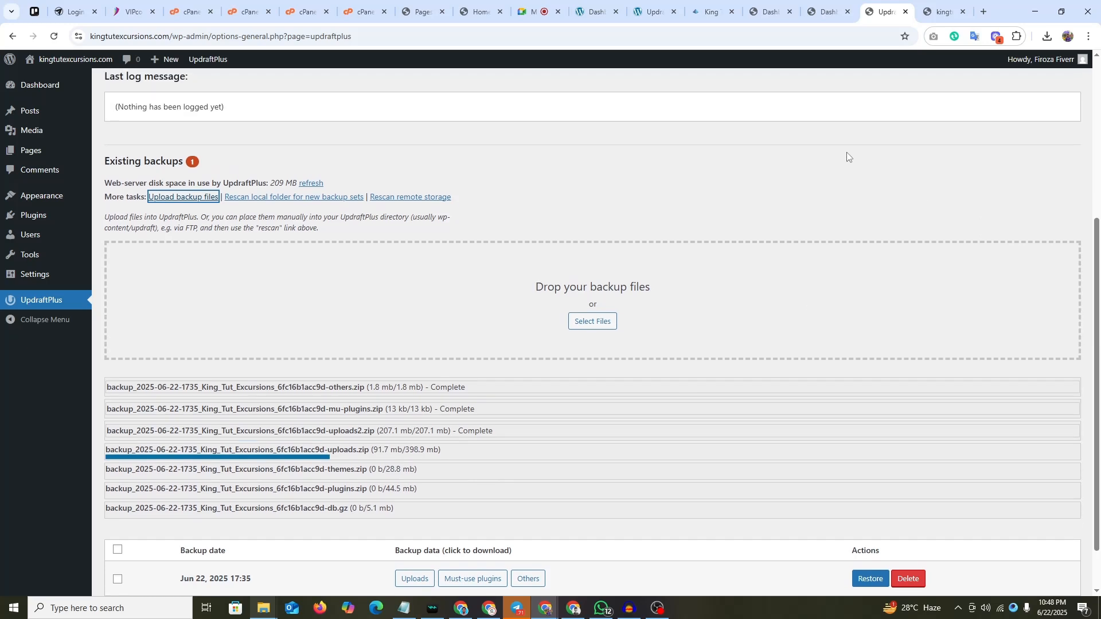
- Check the Google Meet call, examine the eskiemo.com/kt homepage's hero slider, Excursion Type section and Destination options, and return to the upload progress page
left_click(530, 12)
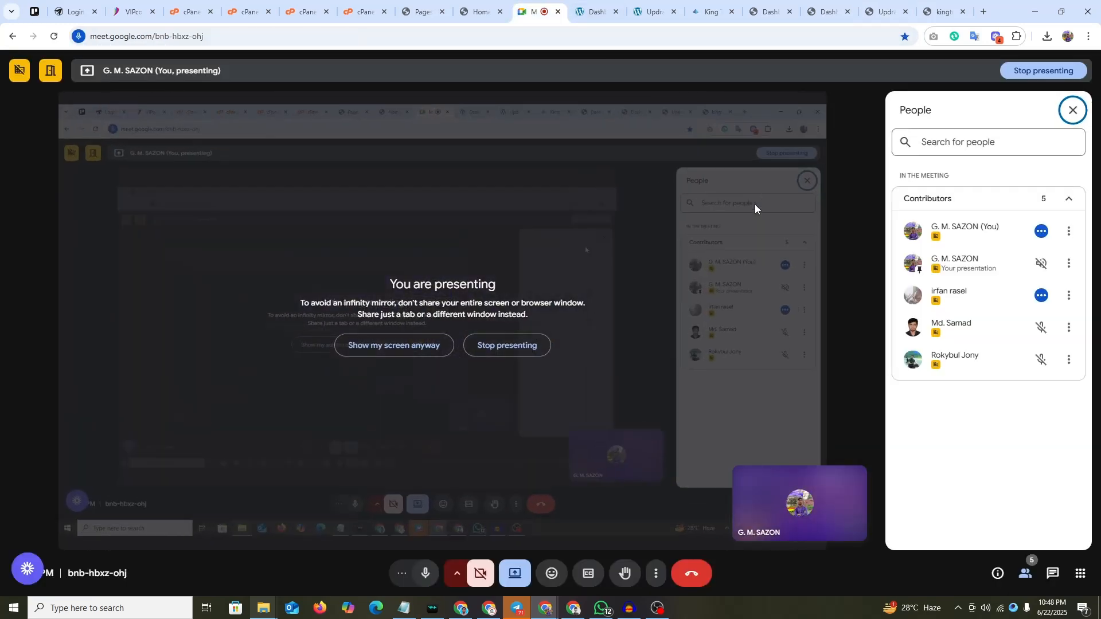
left_click(704, 4)
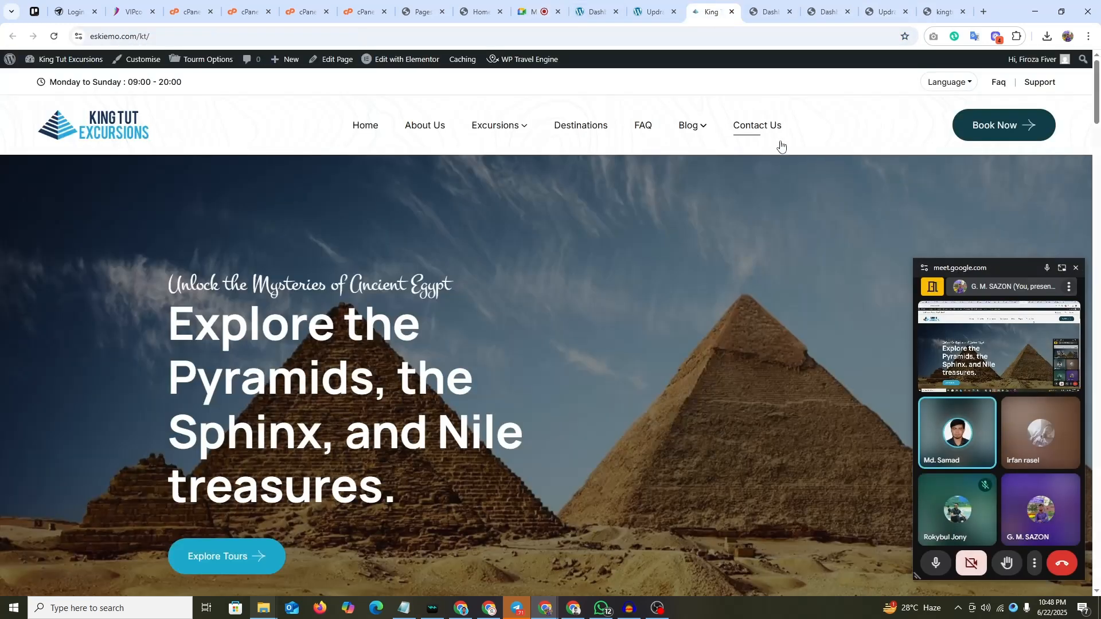
left_click(944, 11)
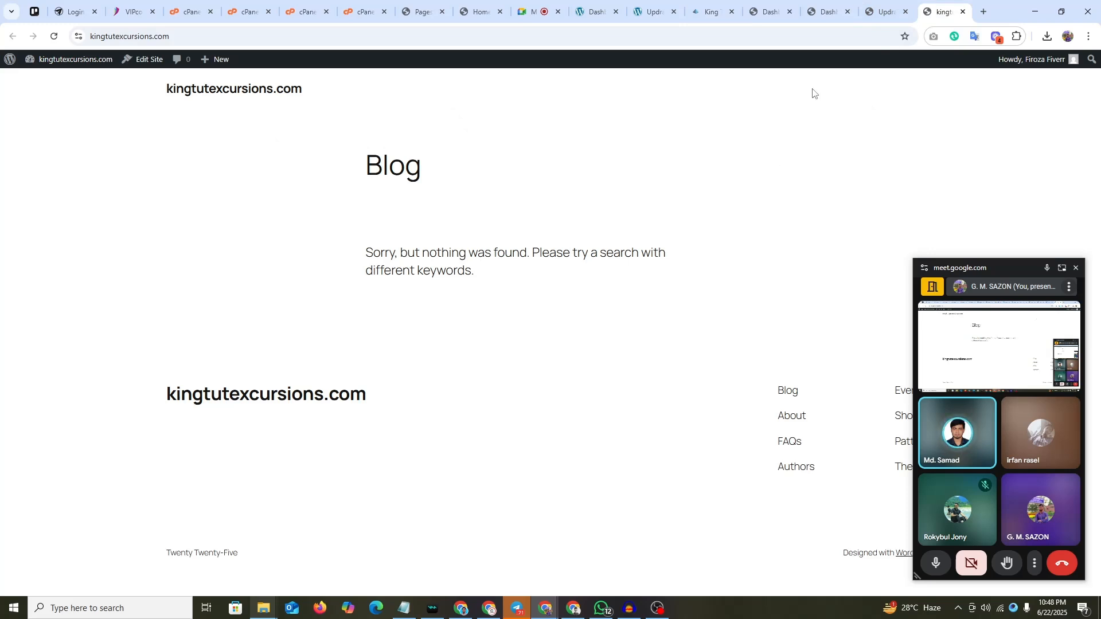
left_click(887, 12)
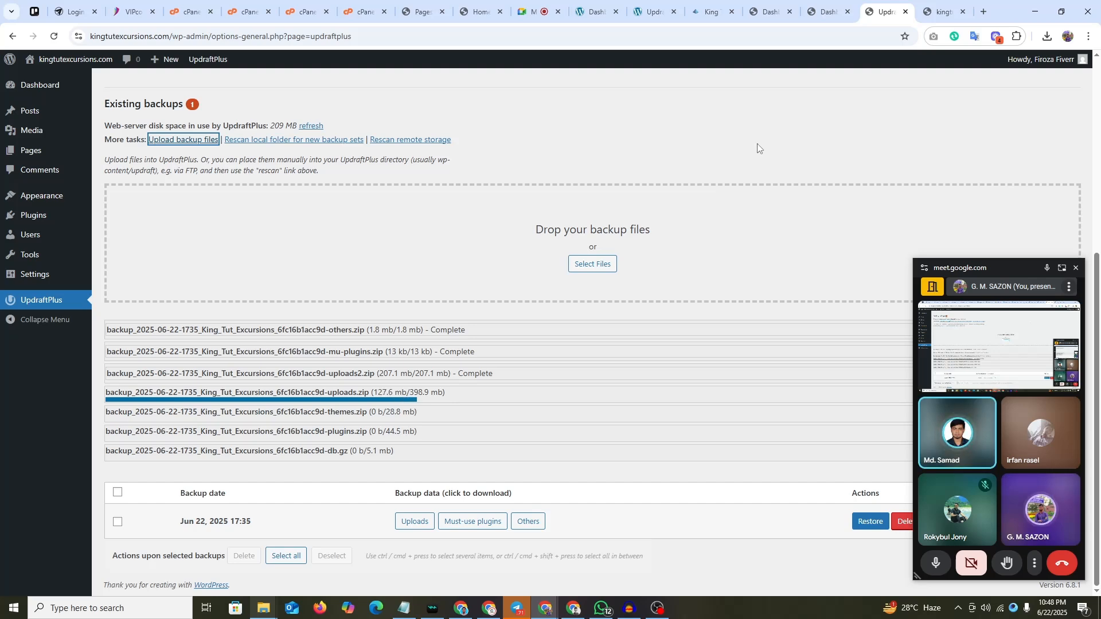
left_click(711, 12)
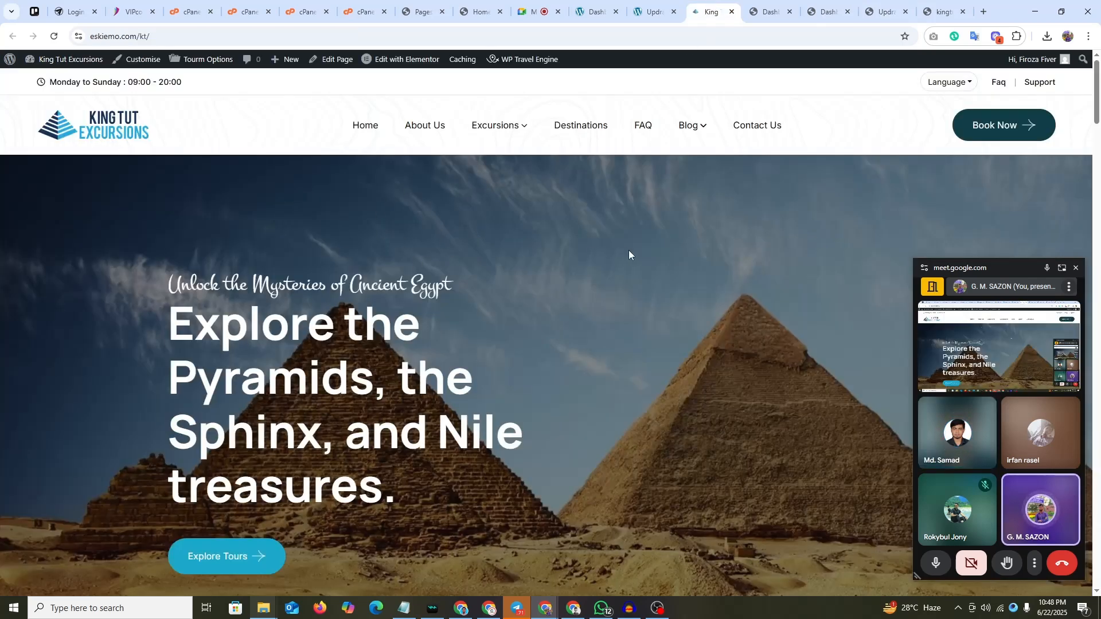
scroll(629, 253, "down", 5)
left_click_drag(1100, 156, 1100, 45)
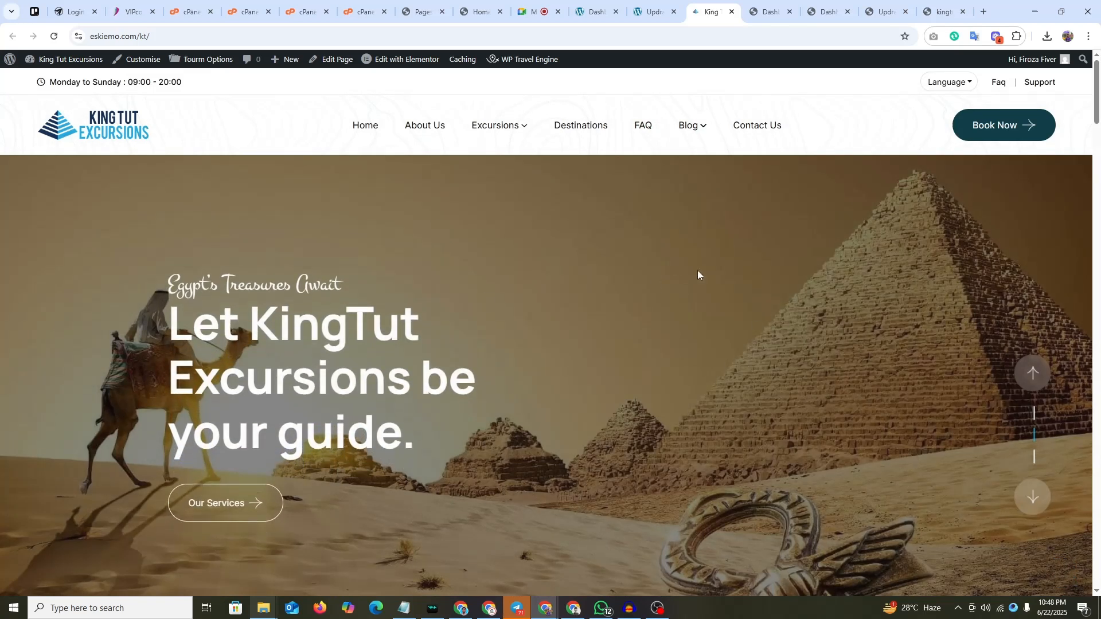
scroll(663, 238, "down", 3)
scroll(677, 225, "up", 3)
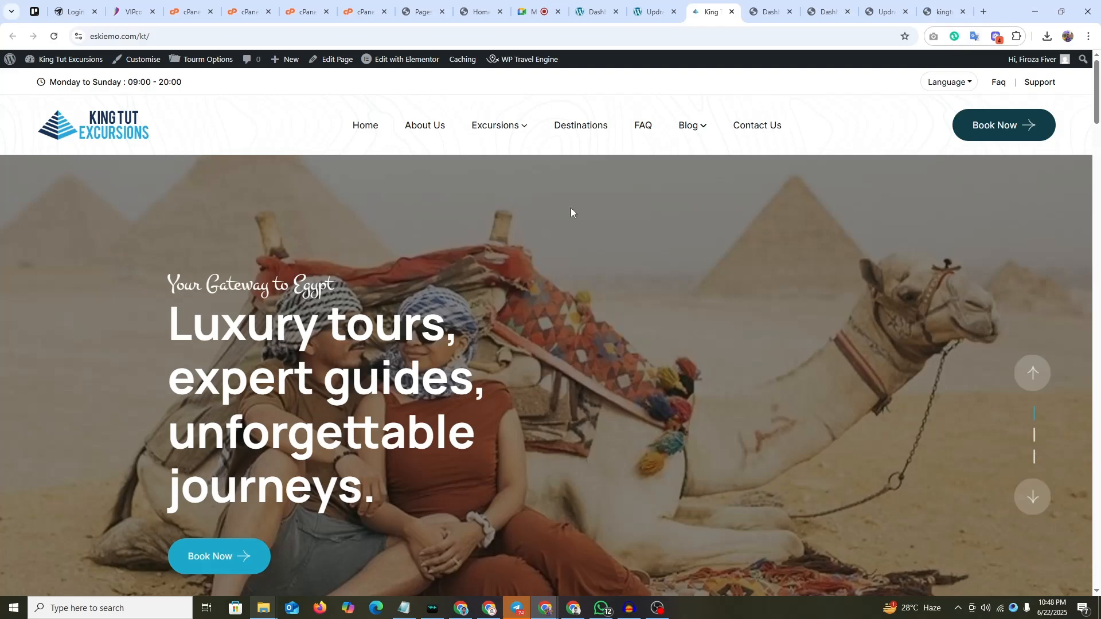
scroll(835, 242, "down", 8)
left_click_drag(1097, 141, 1100, 116)
scroll(401, 332, "down", 6)
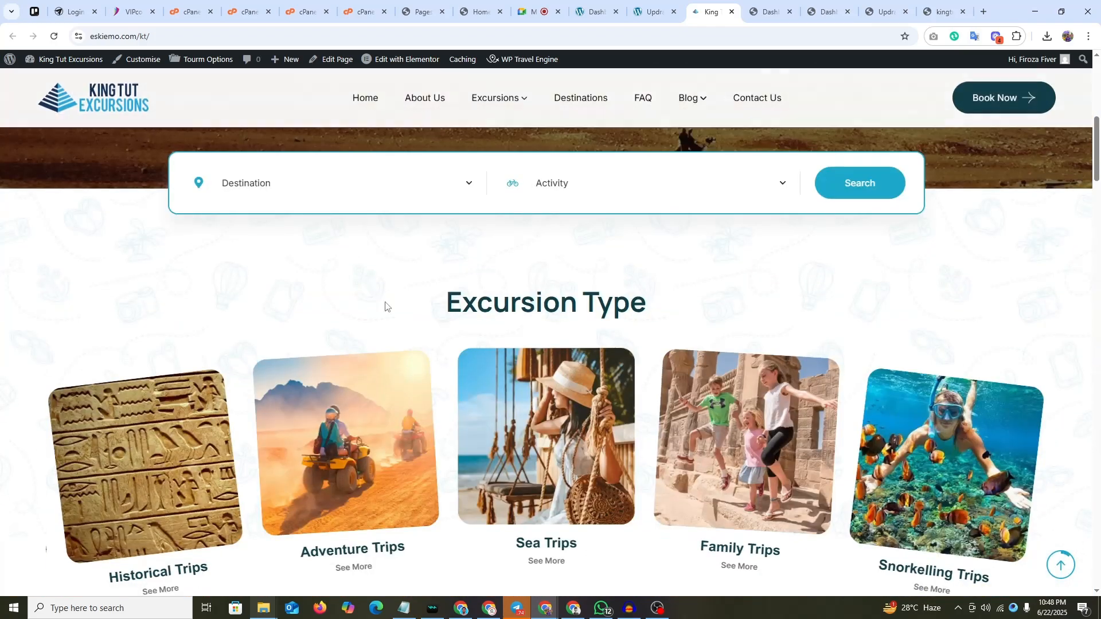
left_click(462, 191)
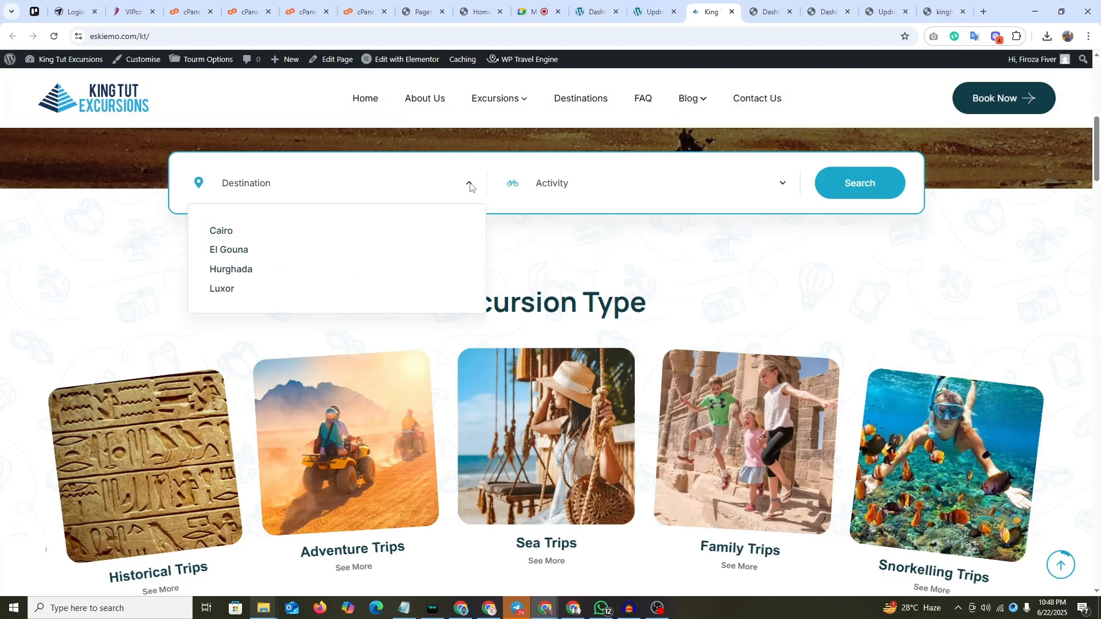
left_click(663, 261)
scroll(923, 268, "up", 1)
scroll(924, 268, "up", 5)
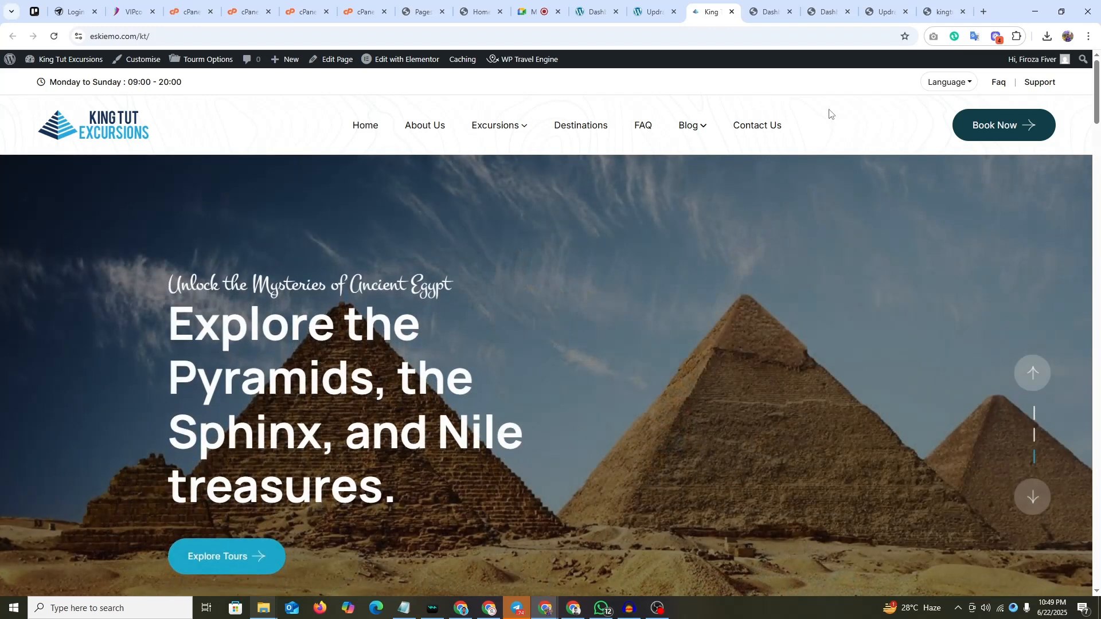
left_click(888, 7)
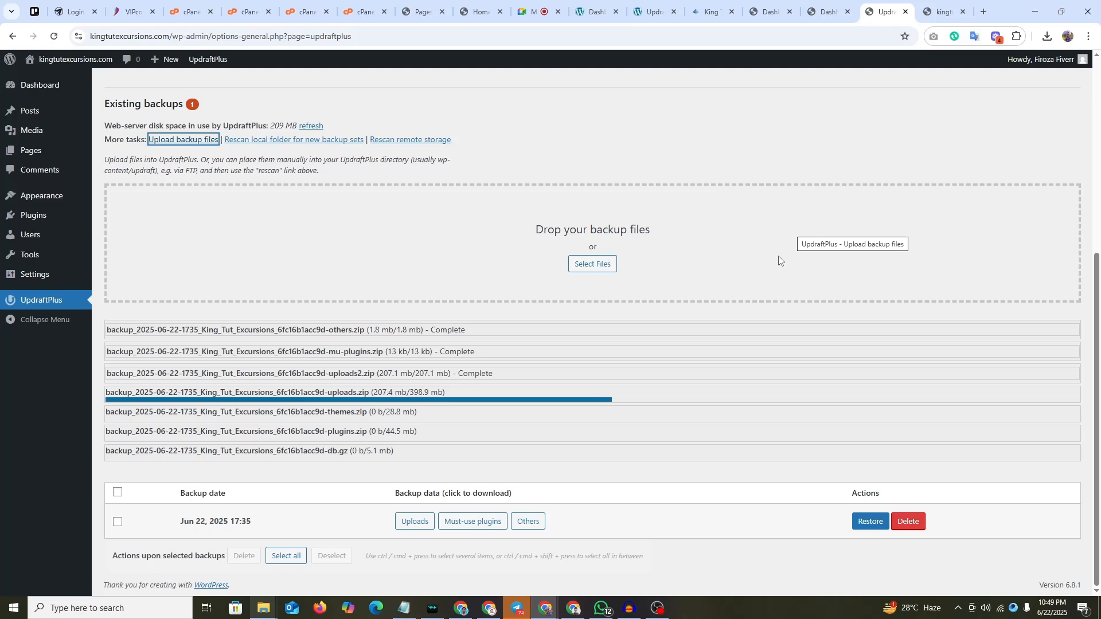
scroll(763, 172, "up", 6)
scroll(752, 172, "down", 6)
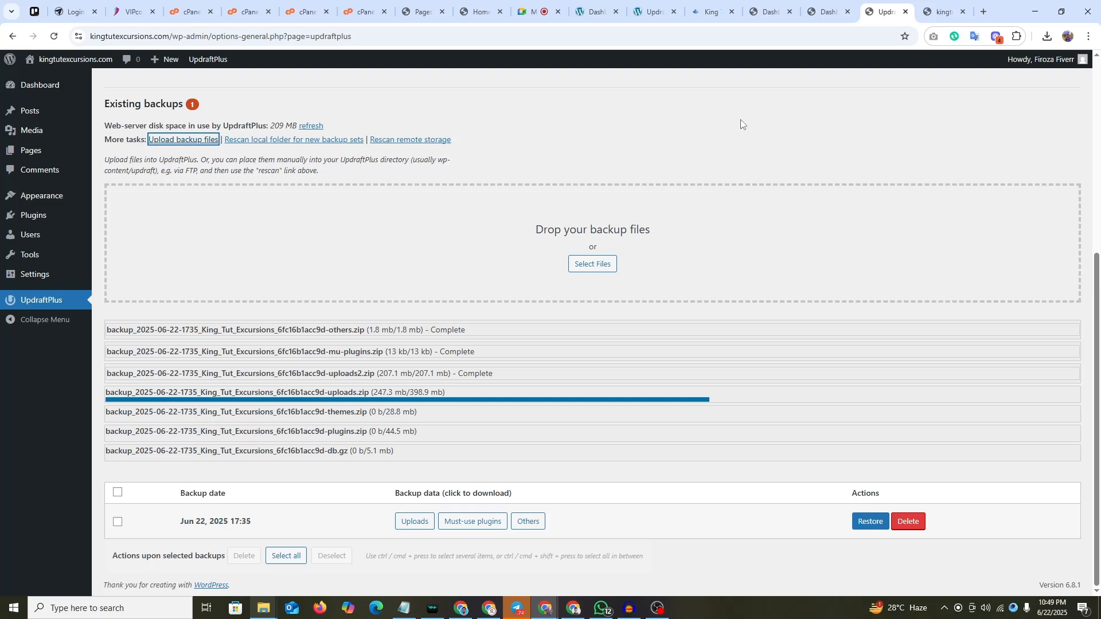
right_click(736, 133)
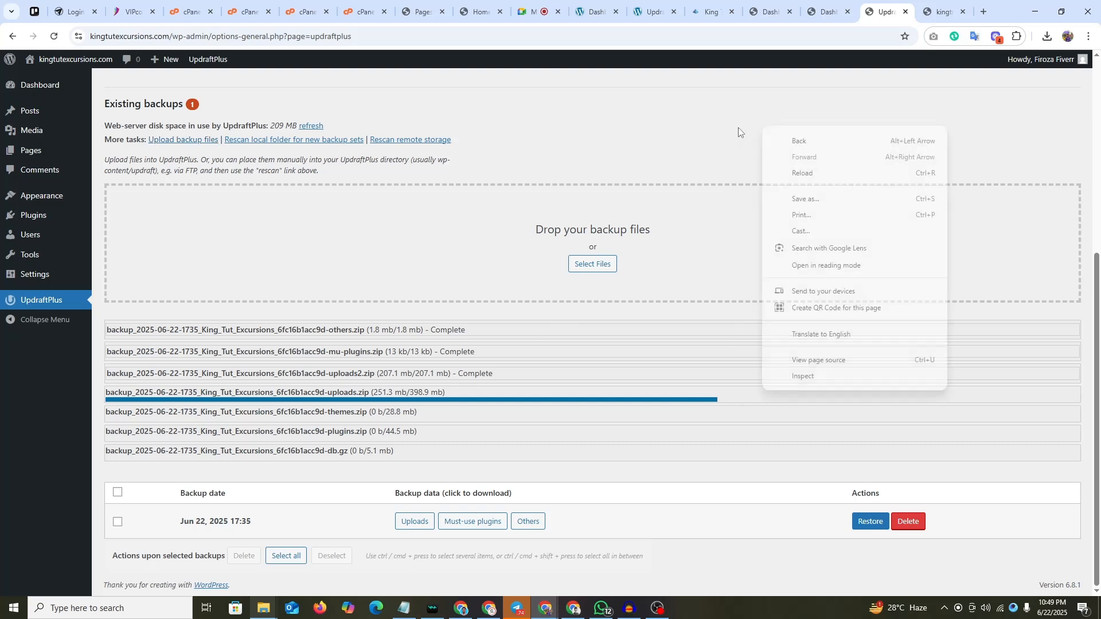
left_click(786, 123)
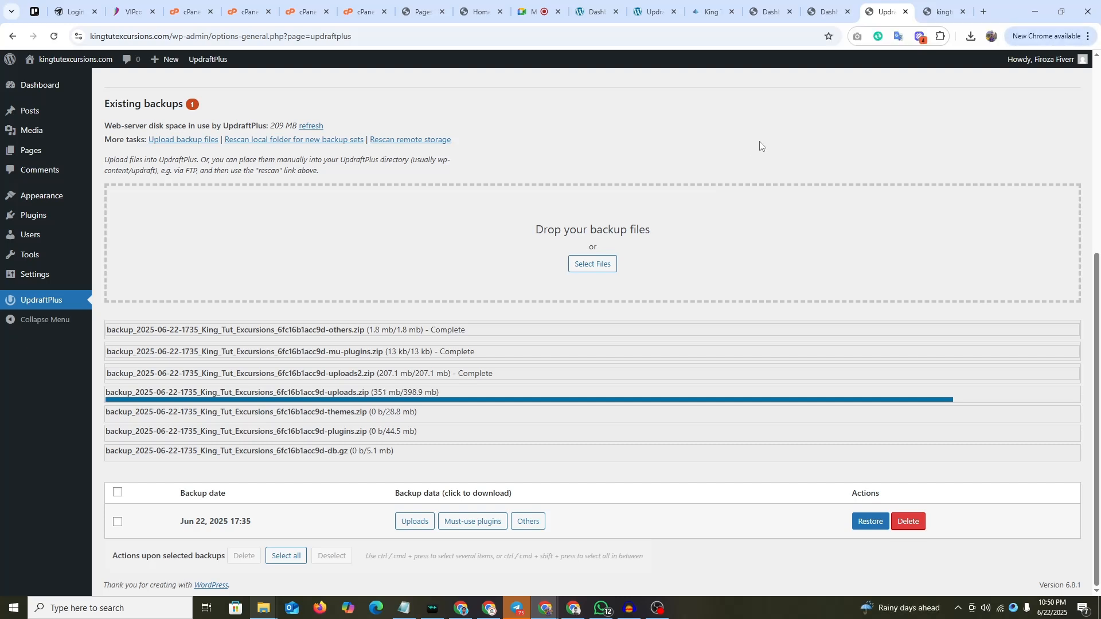
left_click(531, 11)
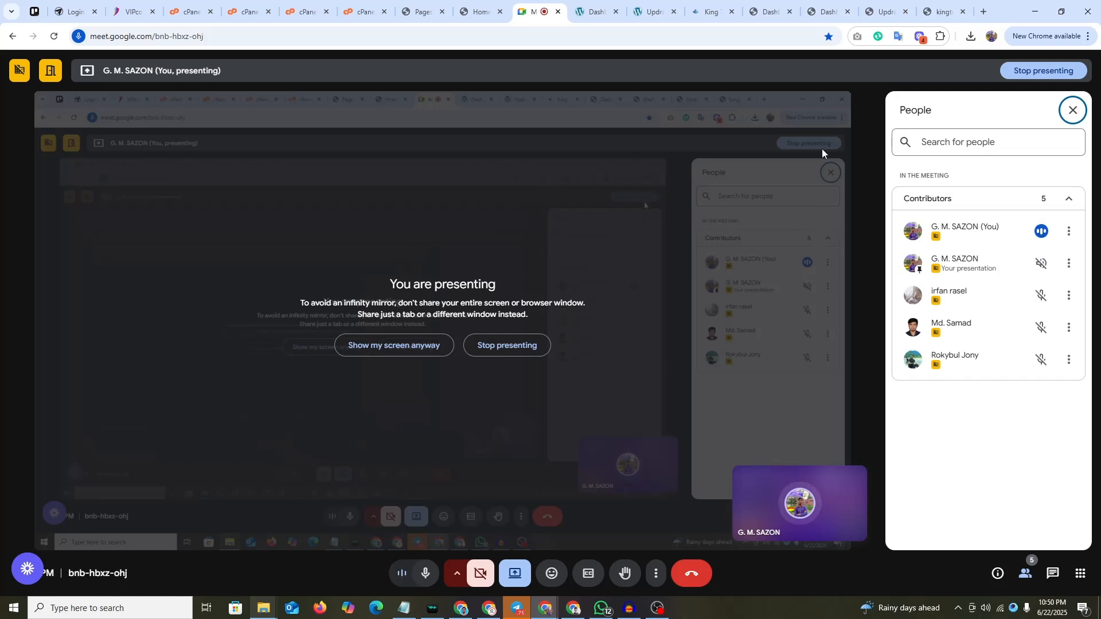
left_click(887, 11)
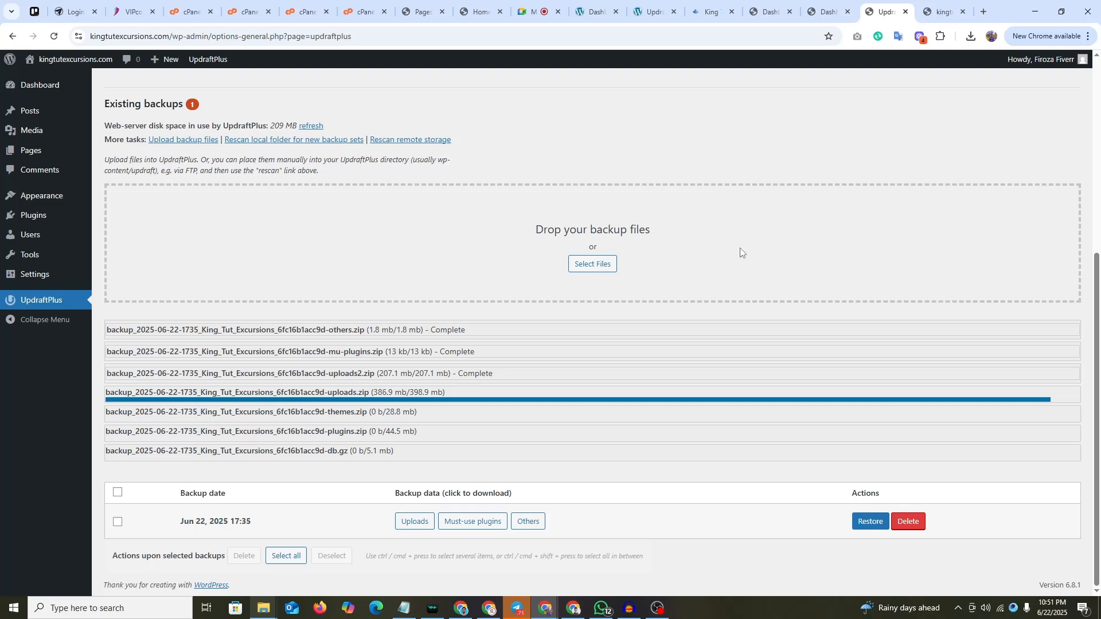
left_click(654, 11)
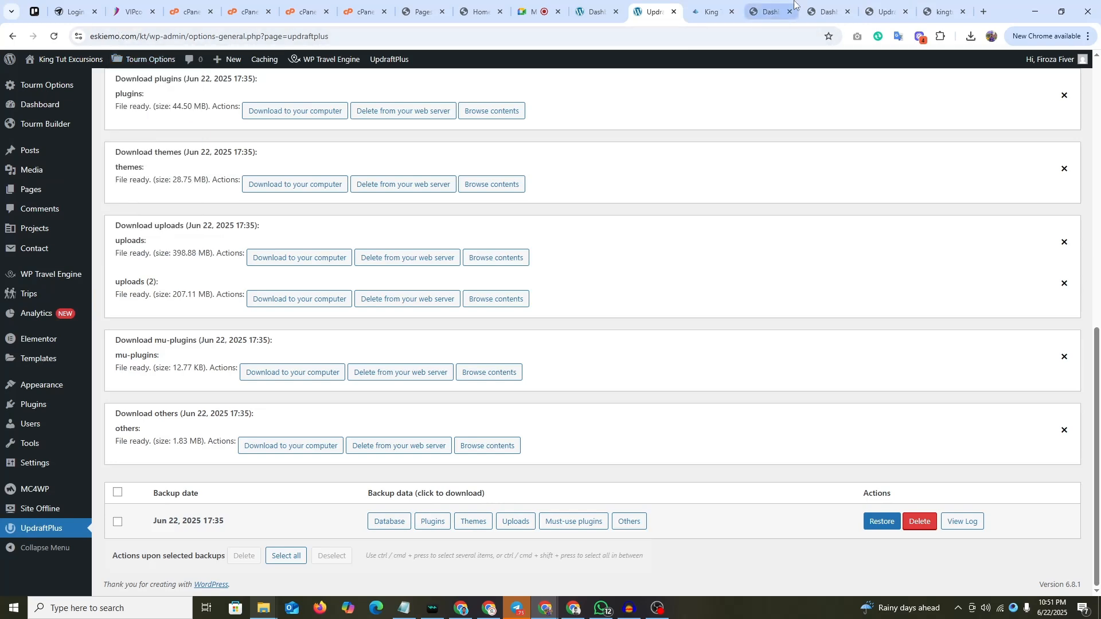
left_click(826, 12)
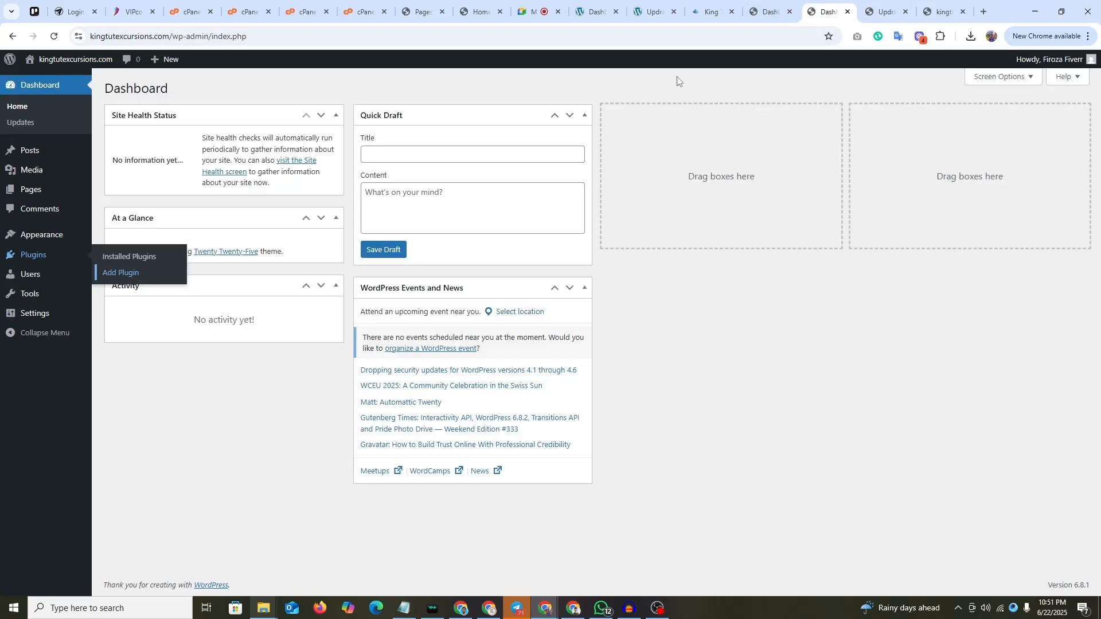
left_click(886, 11)
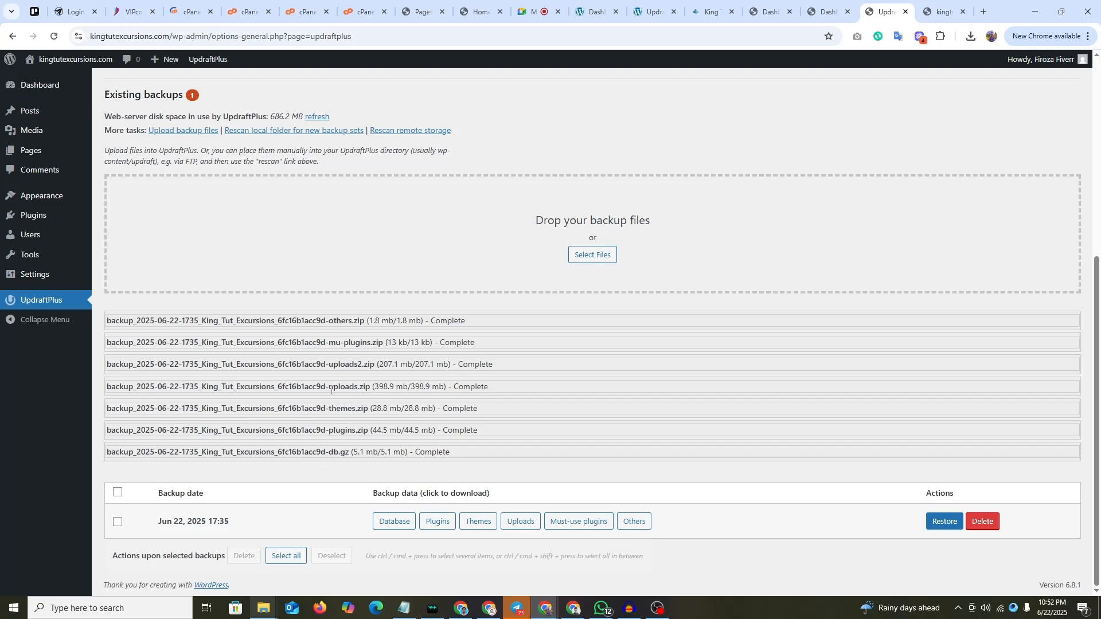
- Check the seven uploaded backup files and start restoring the Jun 22, 2025 17:35 backup set on kingtutexcursions.com
left_click_drag(332, 391, 347, 361)
left_click(434, 384)
scroll(716, 364, "up", 2)
scroll(659, 342, "down", 2)
left_click(947, 524)
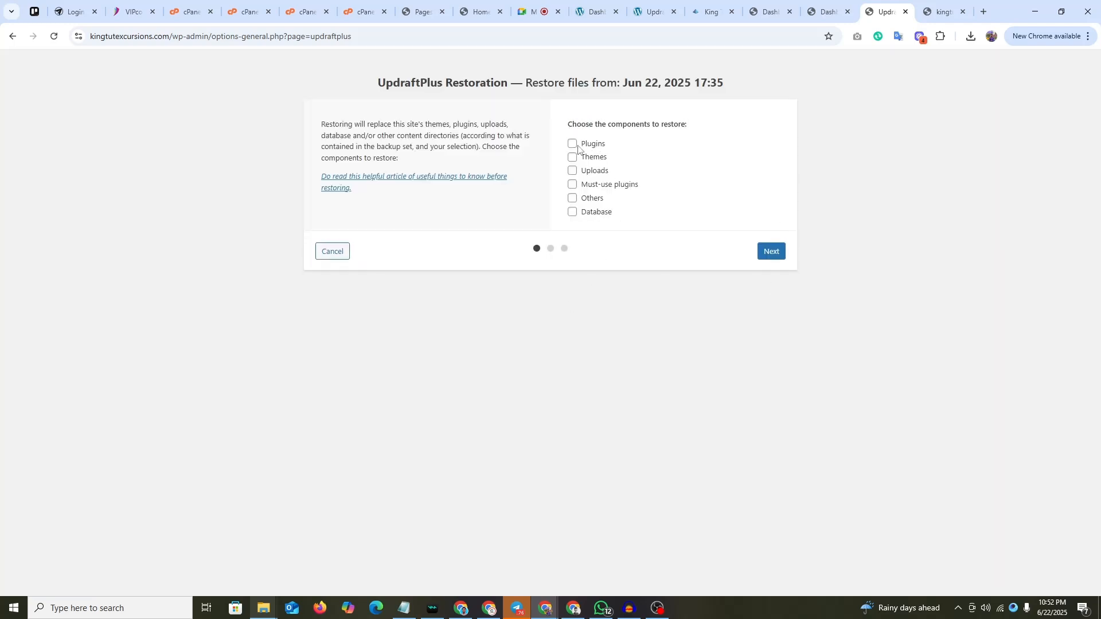
- Choose Plugins, Themes, Uploads, Must-use plugins, Others and Database as the components to restore, and proceed to the backup preparation stage
left_click(573, 144)
left_click(572, 157)
left_click(572, 171)
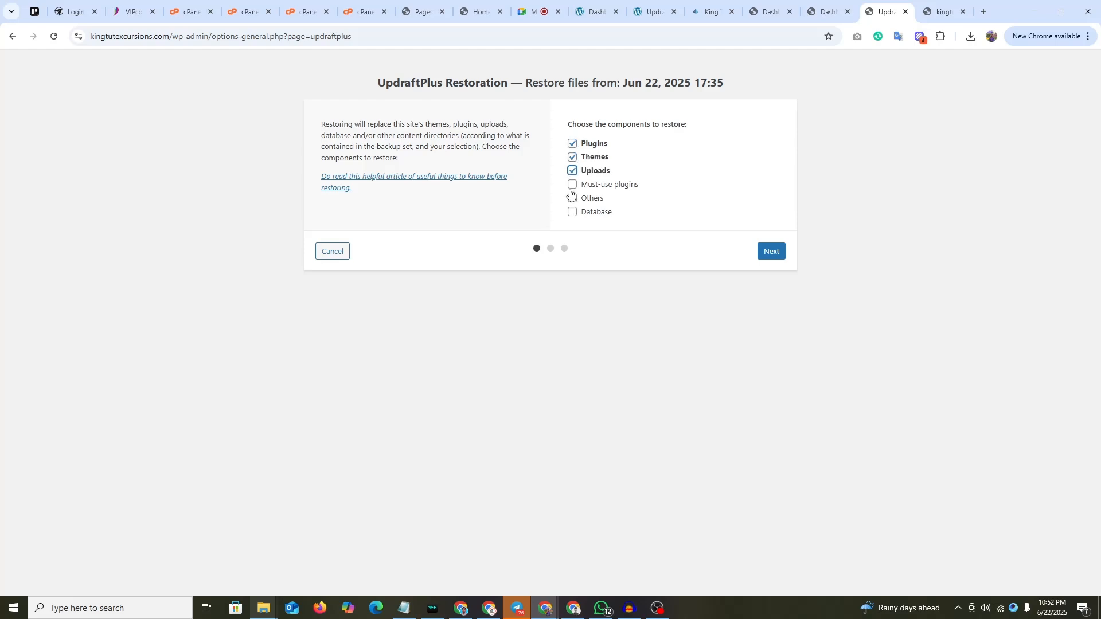
left_click(572, 185)
left_click(573, 198)
left_click(572, 212)
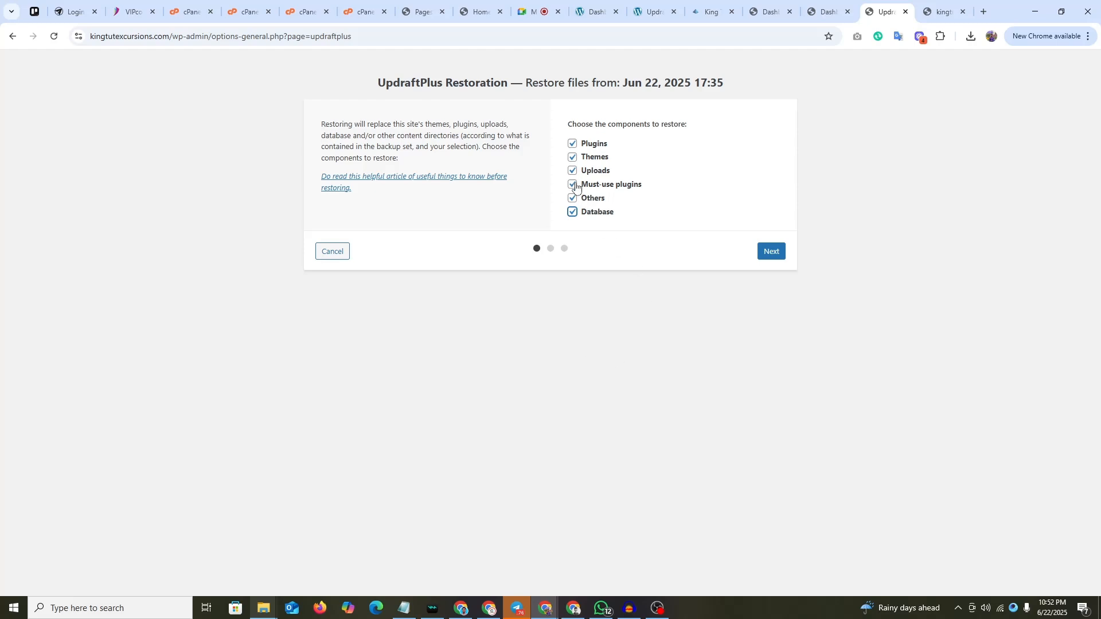
left_click(770, 253)
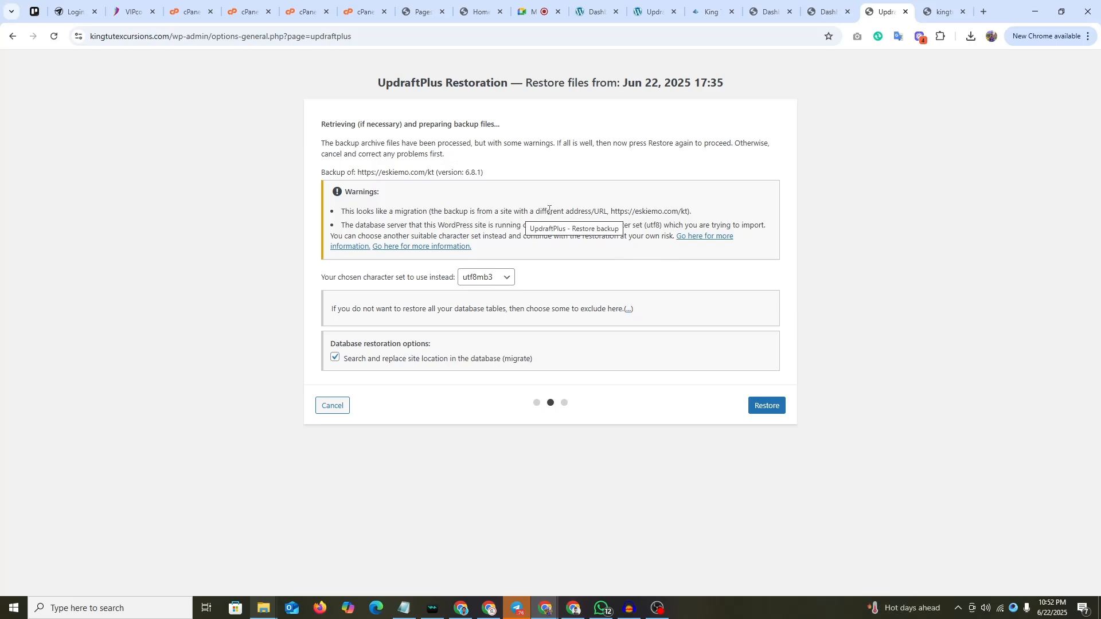
- Review the migration warnings and character set options, then run the restore with utf8mb3 and the site location search and replace
left_click_drag(620, 212, 689, 211)
left_click(615, 221)
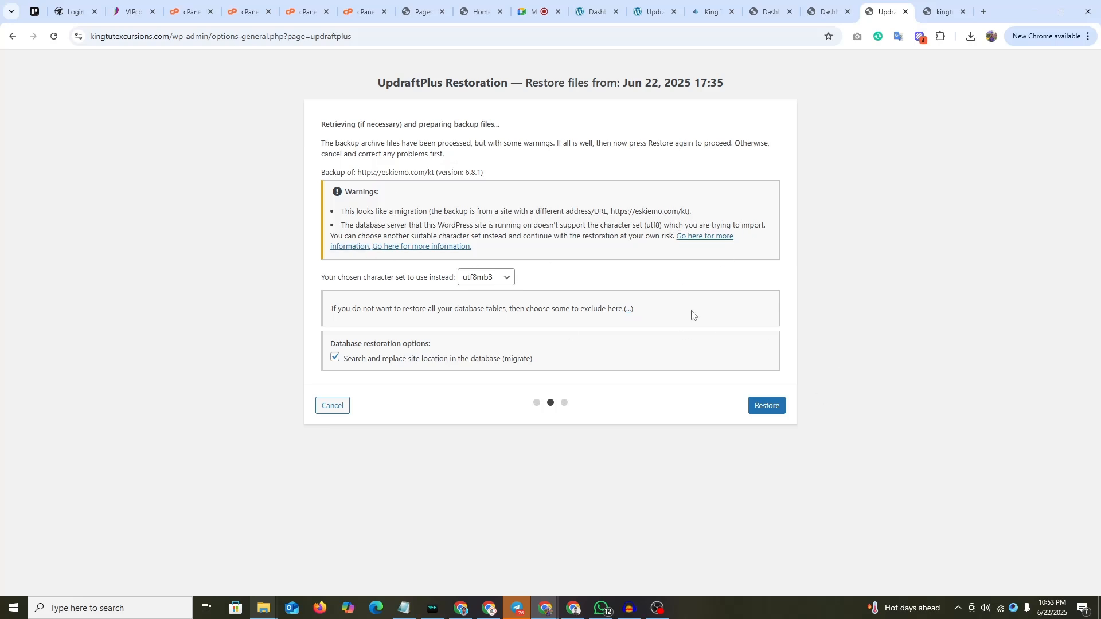
left_click(510, 280)
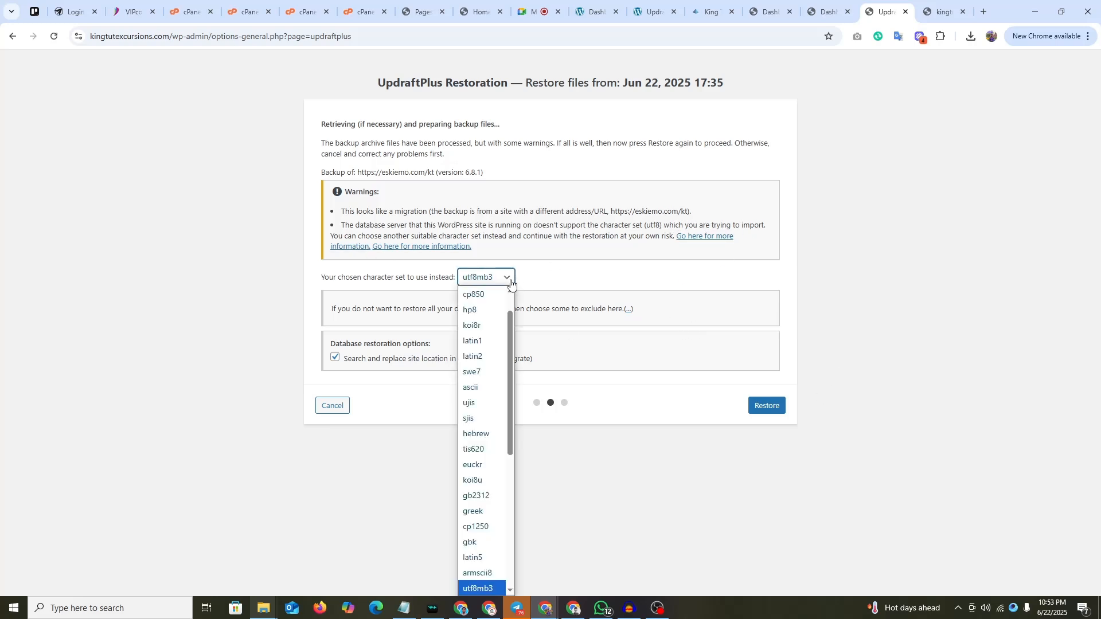
left_click(1044, 305)
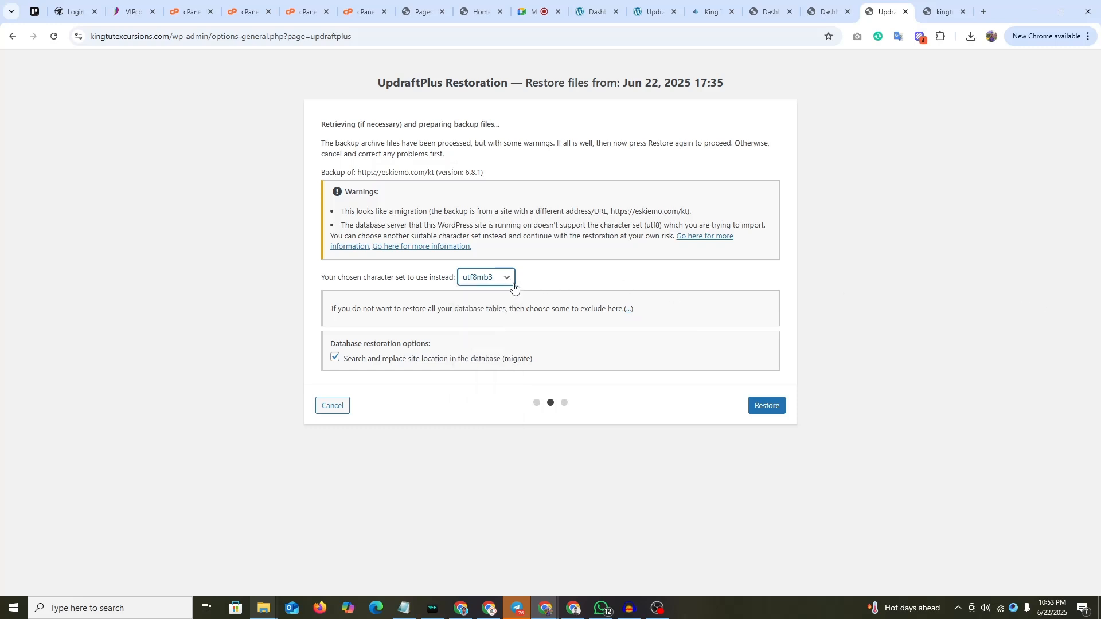
left_click(513, 282)
scroll(496, 411, "down", 5)
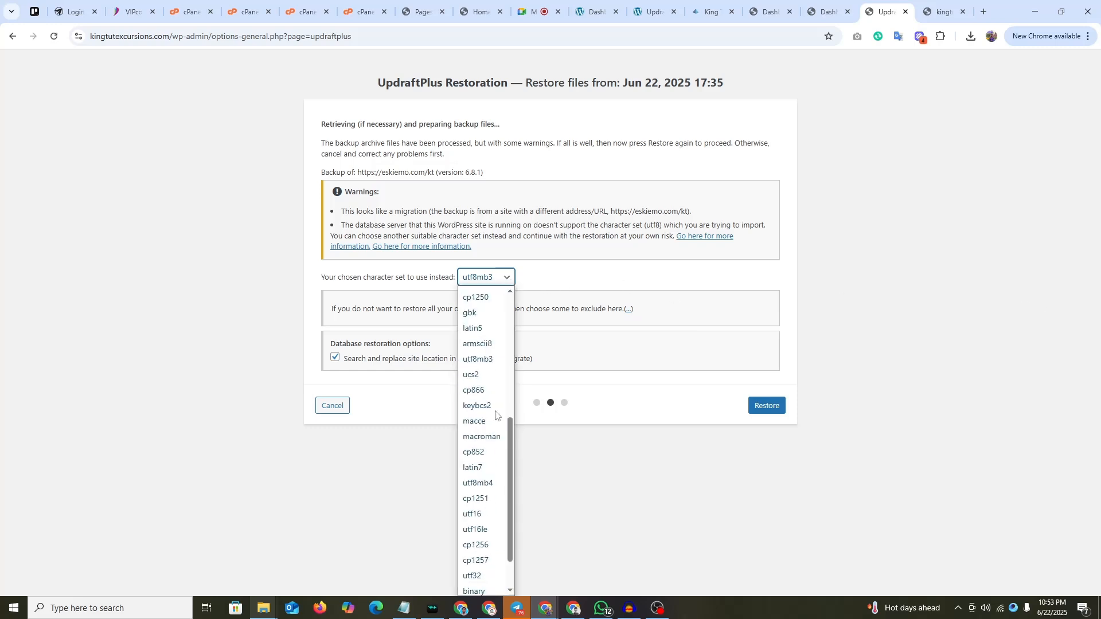
left_click(966, 285)
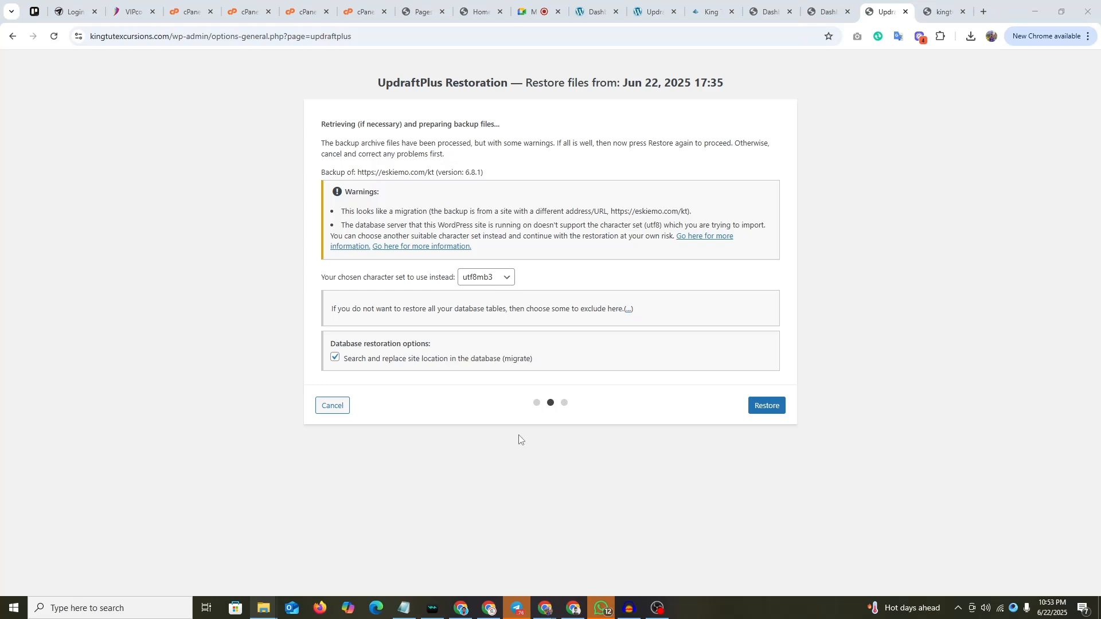
left_click(775, 407)
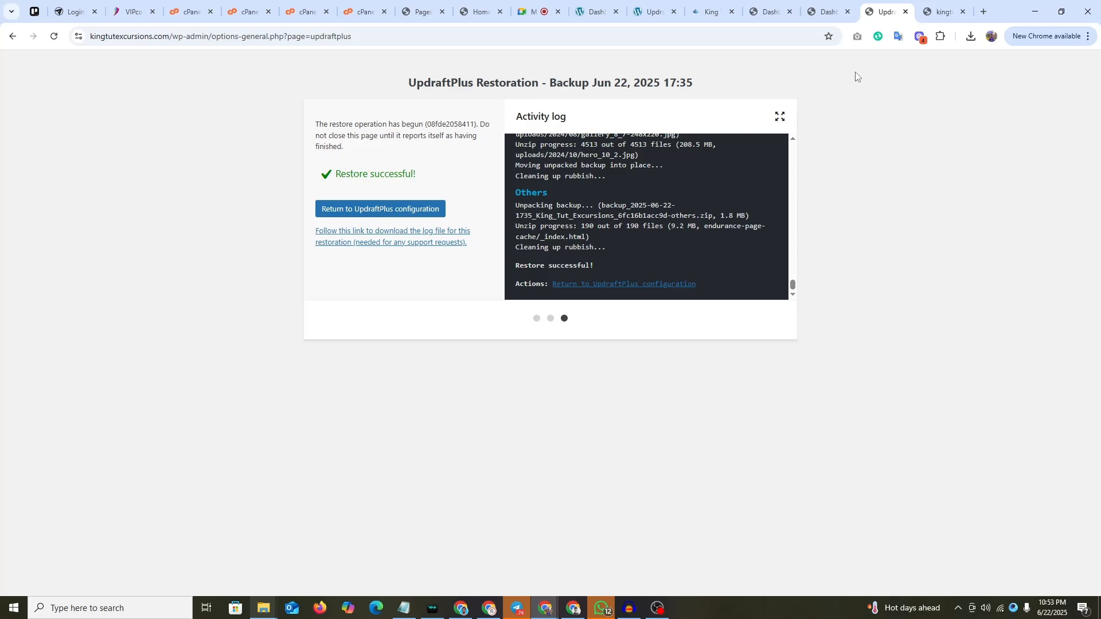
- Check the Google Meet call and the open kingtutexcursions.com homepage, return to the restoration results, and close the floating call window
left_click(539, 13)
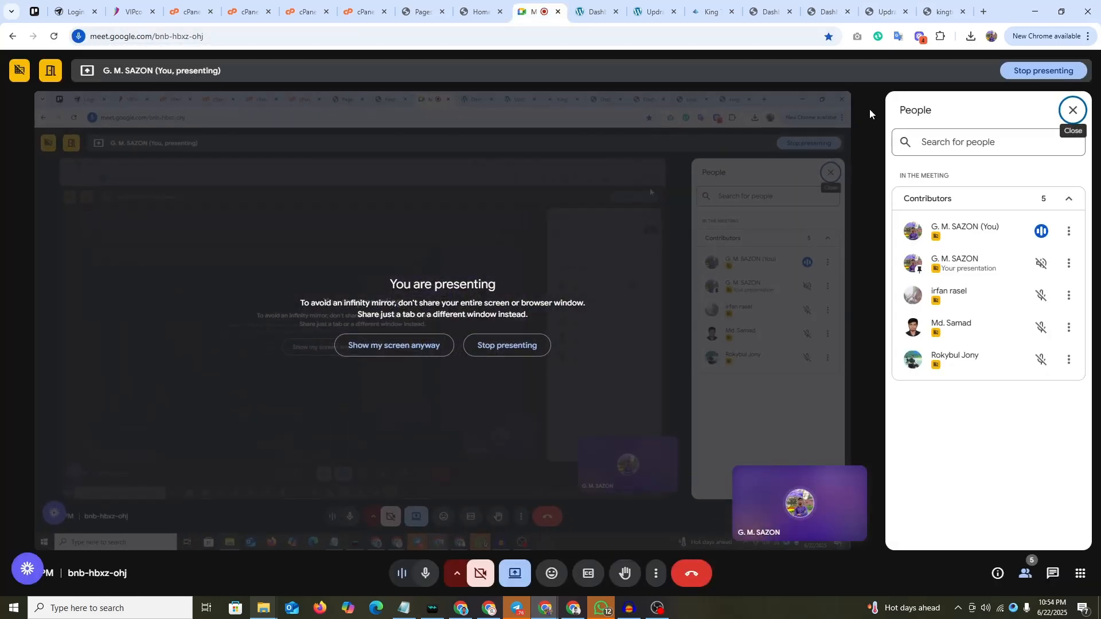
left_click(944, 11)
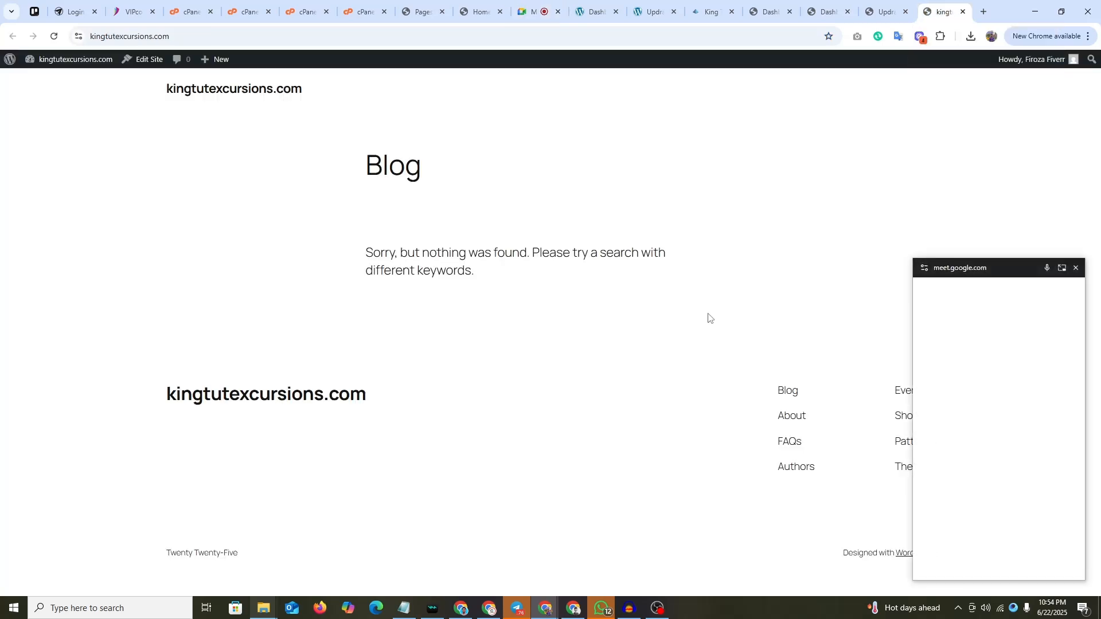
left_click(886, 12)
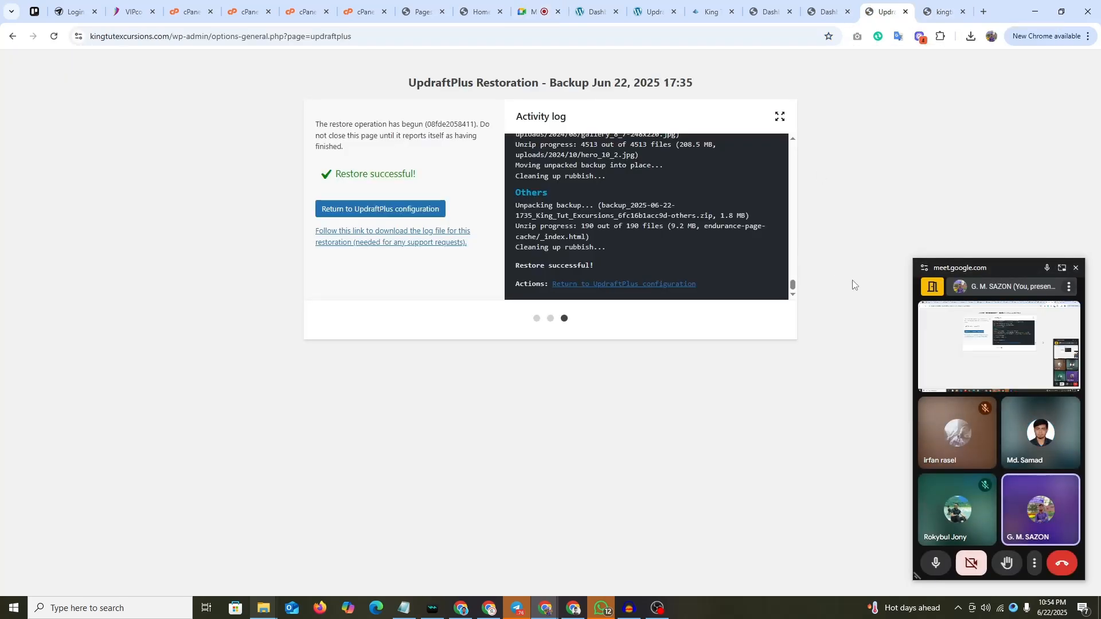
left_click(1074, 268)
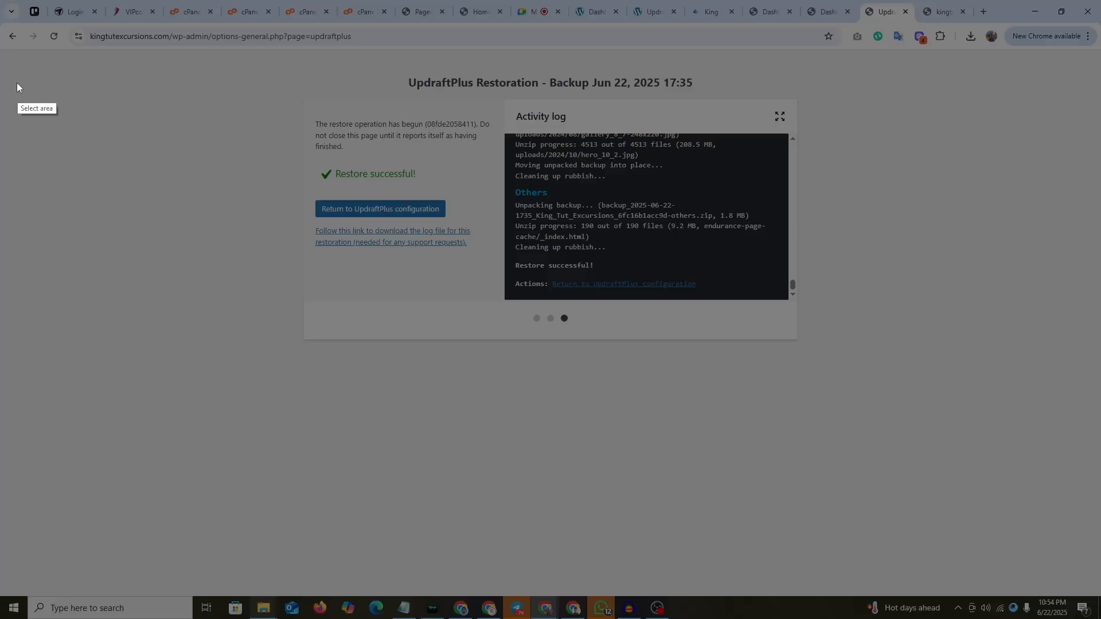
- Capture a screenshot of the UpdraftPlus restoration results page and save it as an image file
key("Print")
left_click_drag(2, 51, 1082, 583)
right_click(715, 334)
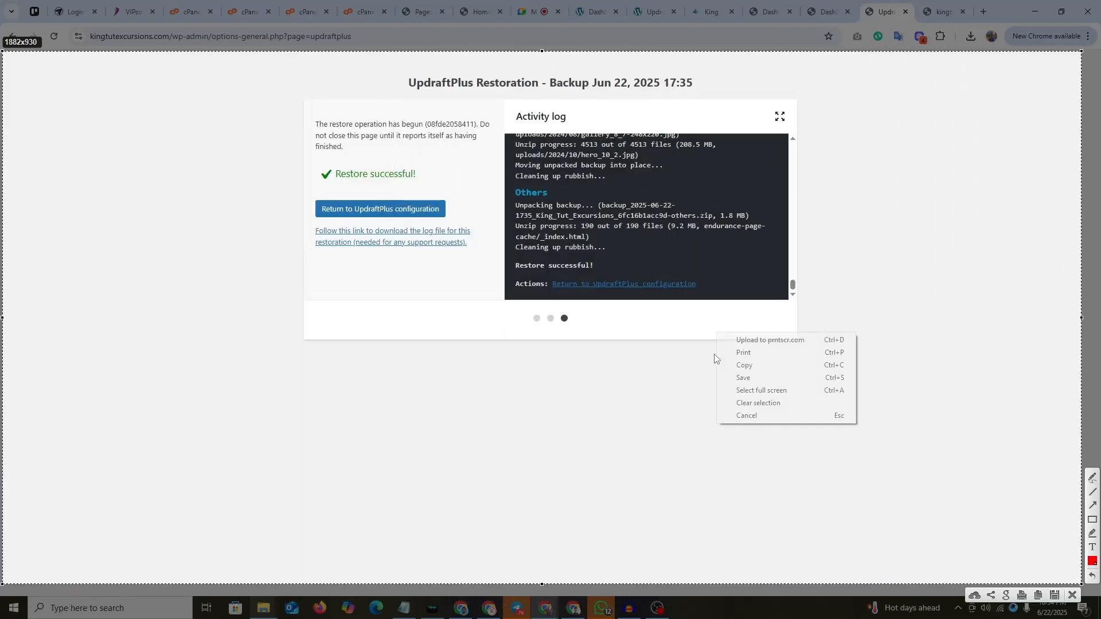
left_click(806, 374)
key("Return")
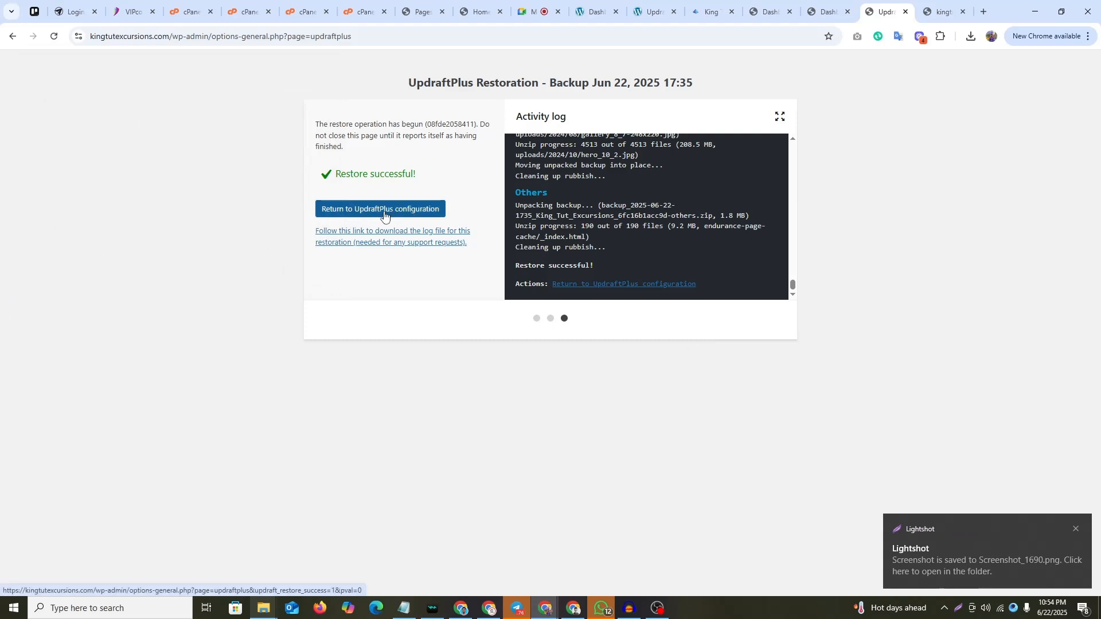
- Leave the restoration page and open the login page at kingtutexcursions.com/wp-admin
left_click(355, 209)
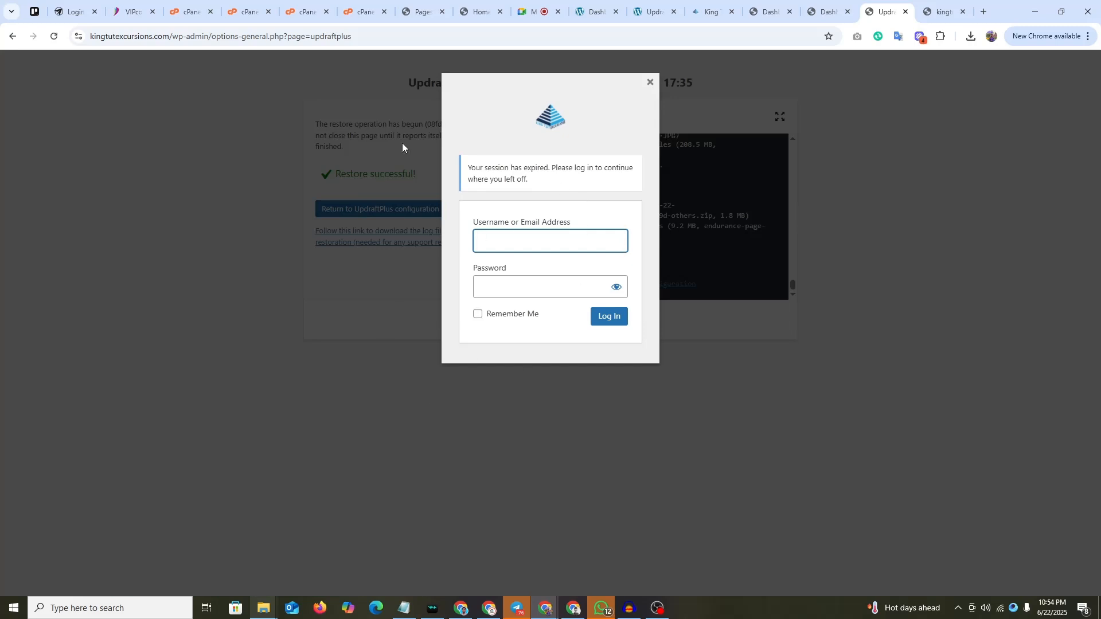
left_click_drag(210, 37, 514, 59)
key("BackSpace")
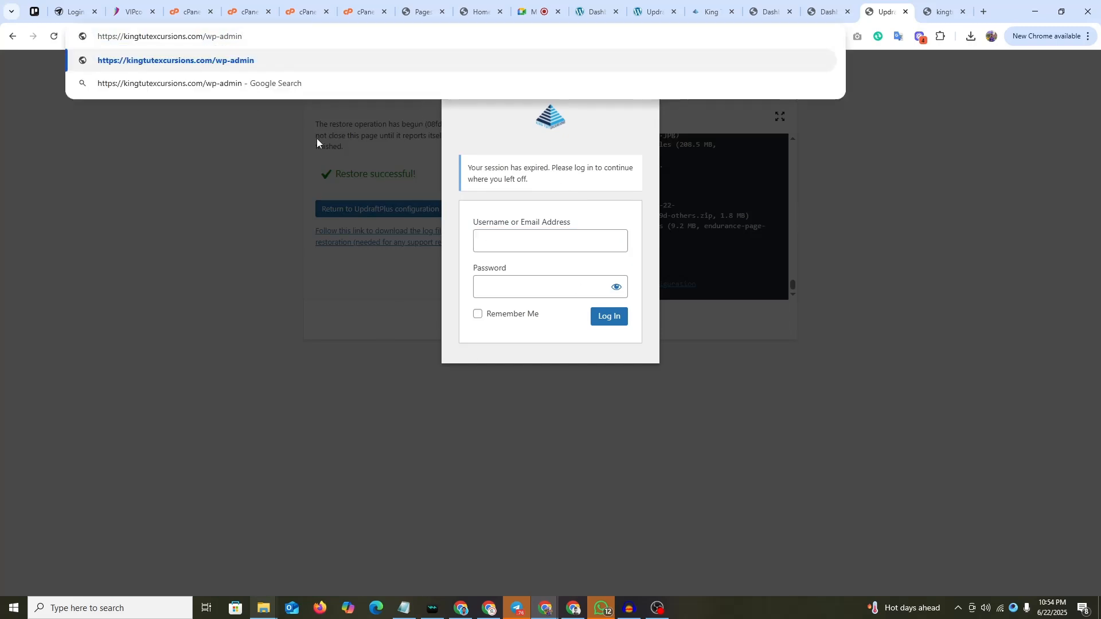
key("Return")
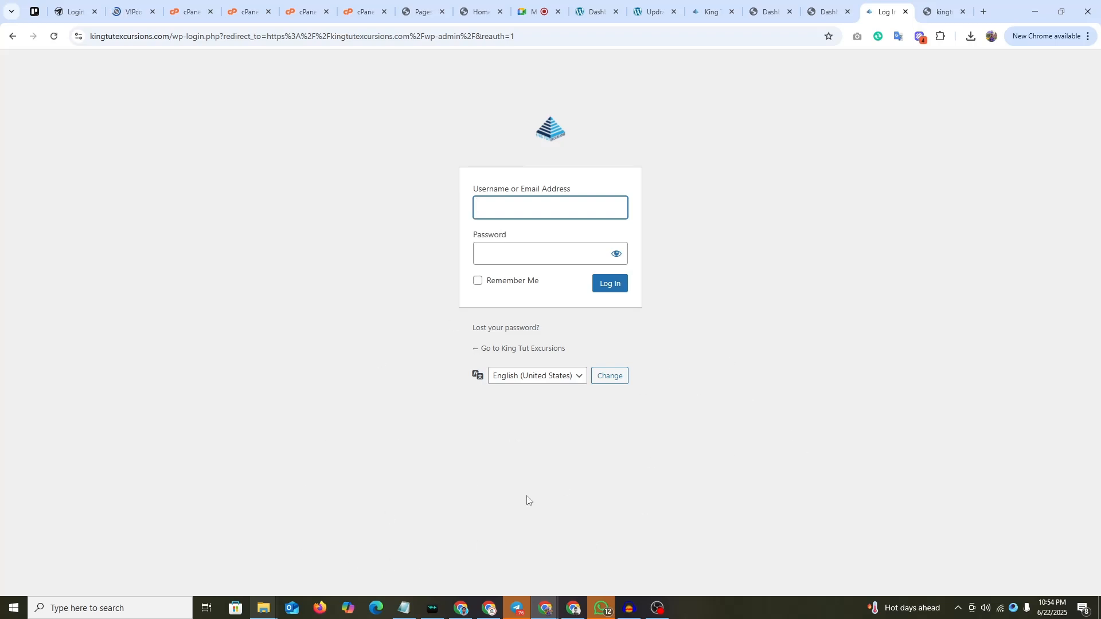
- Switch to Telegram and open the chat holding the saved WordPress login details for the restored site
mouse_move(405, 609)
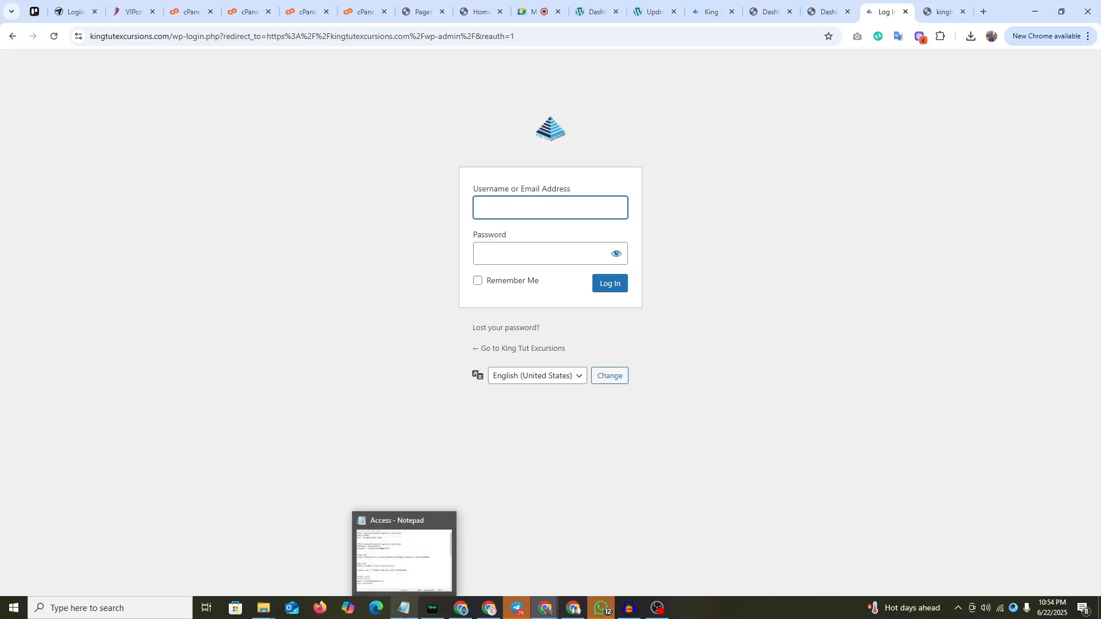
left_click(715, 470)
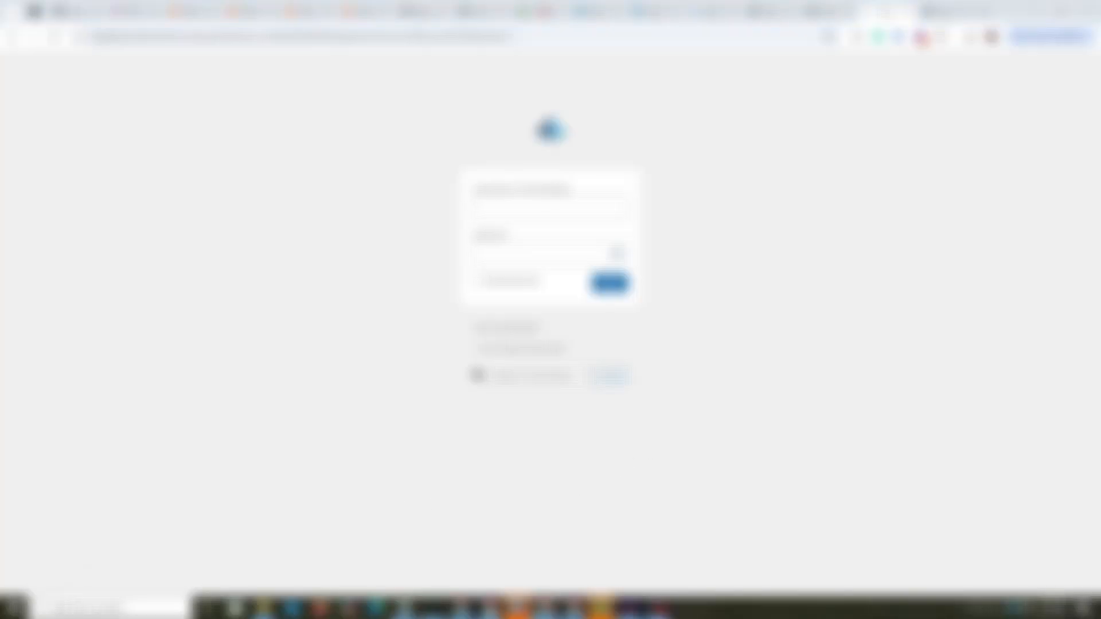
left_click(132, 608)
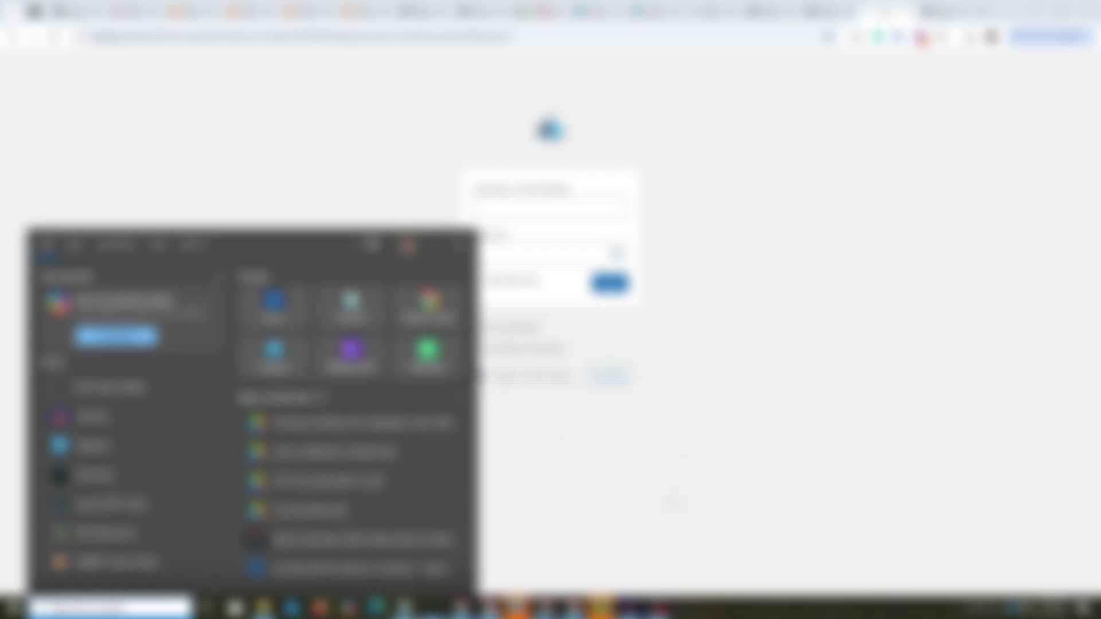
left_click(275, 351)
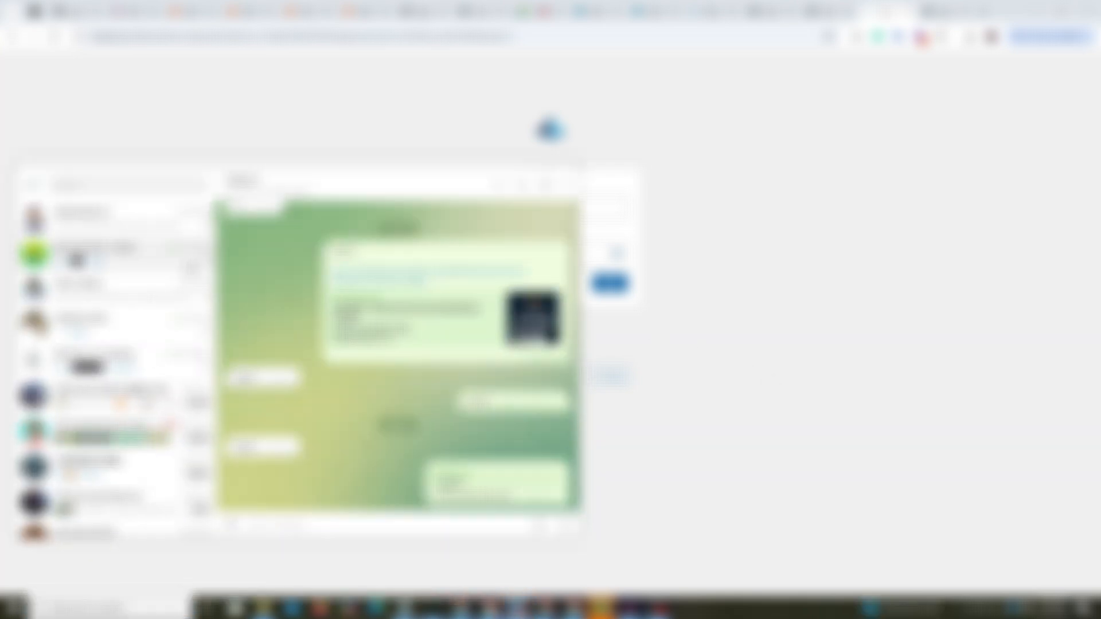
left_click(135, 185)
left_click(115, 315)
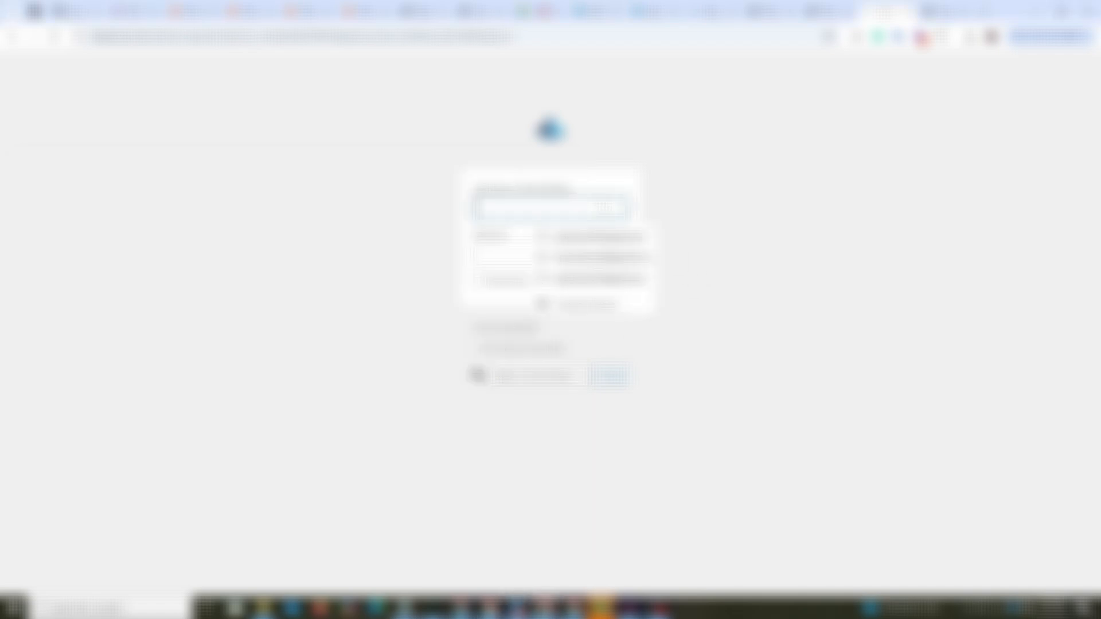
- Copy the account password from the chat, paste it into the WordPress login form's password field, and log in to the restored site
left_click(492, 544)
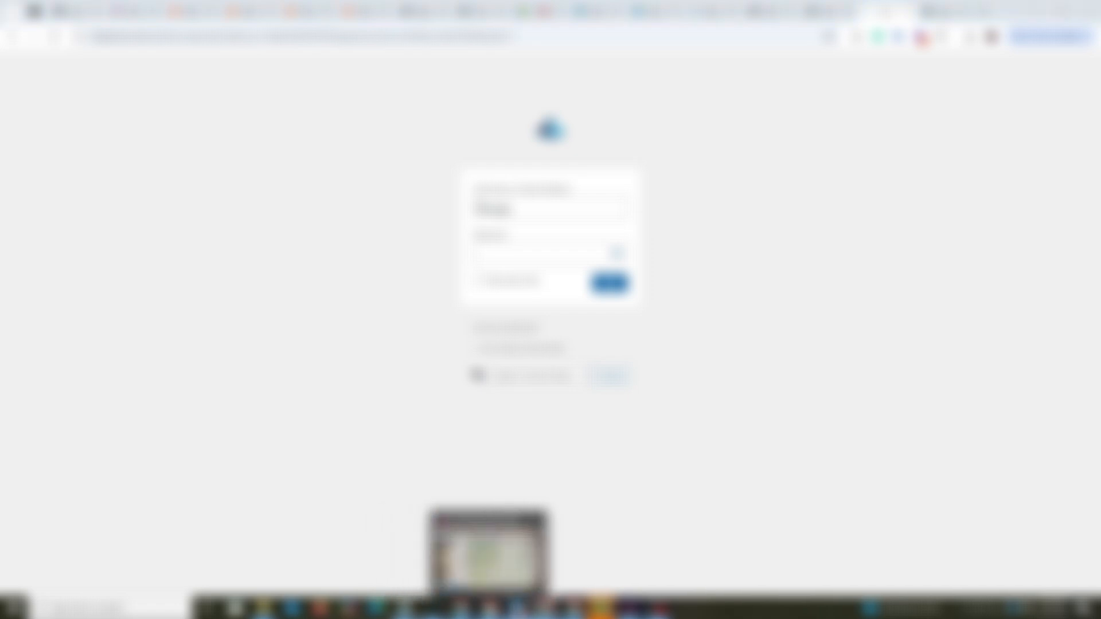
left_click(518, 606)
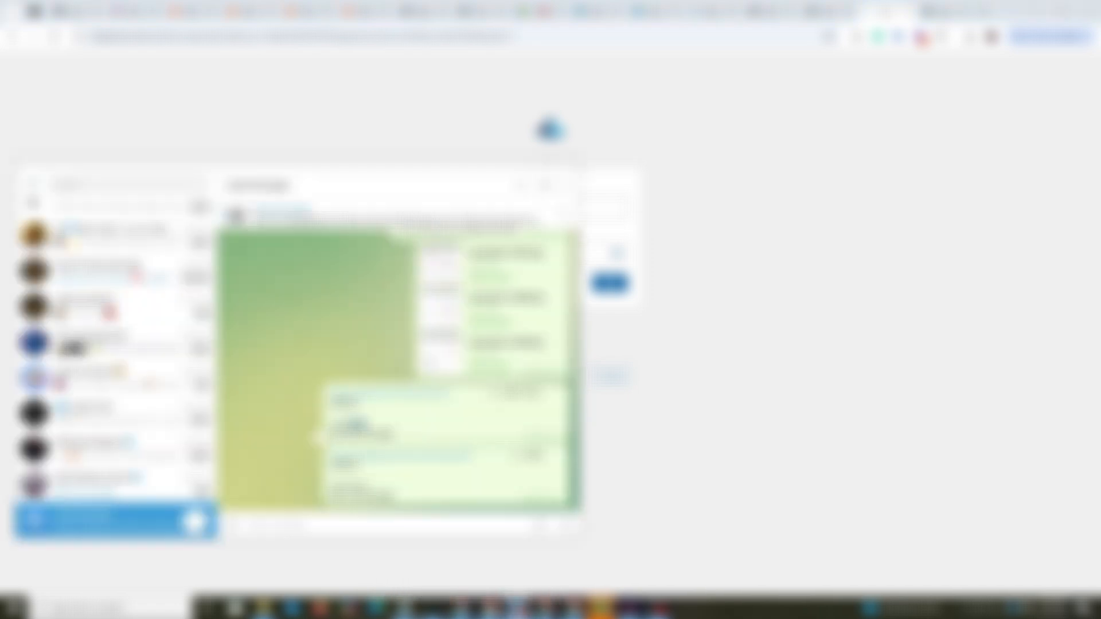
double_click(373, 435)
left_click(716, 390)
left_click(531, 256)
key("ctrl+v")
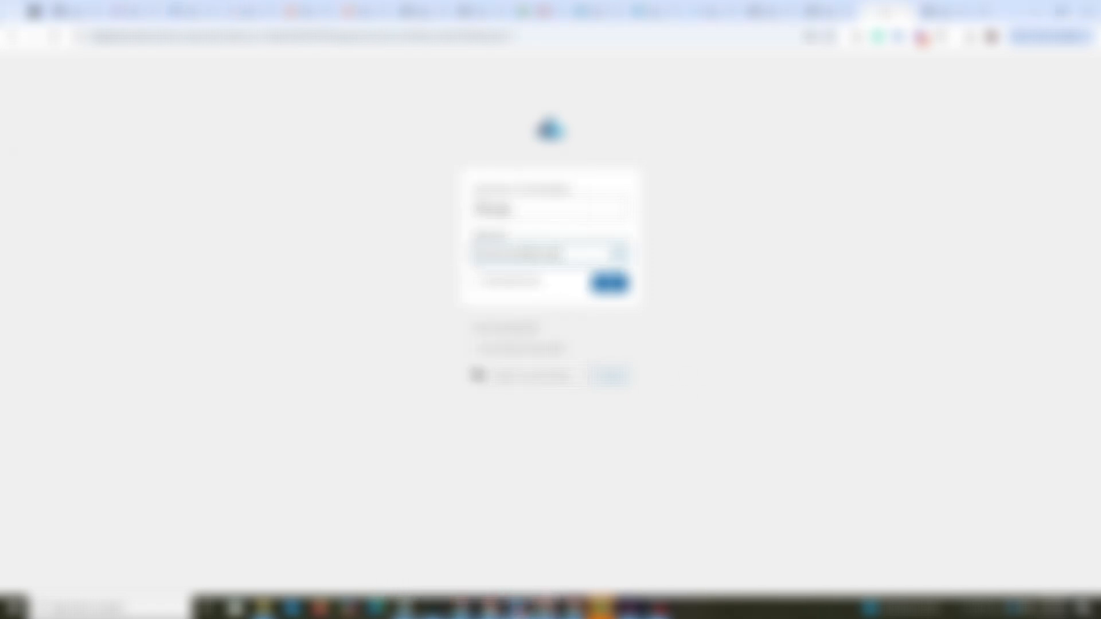
left_click(609, 283)
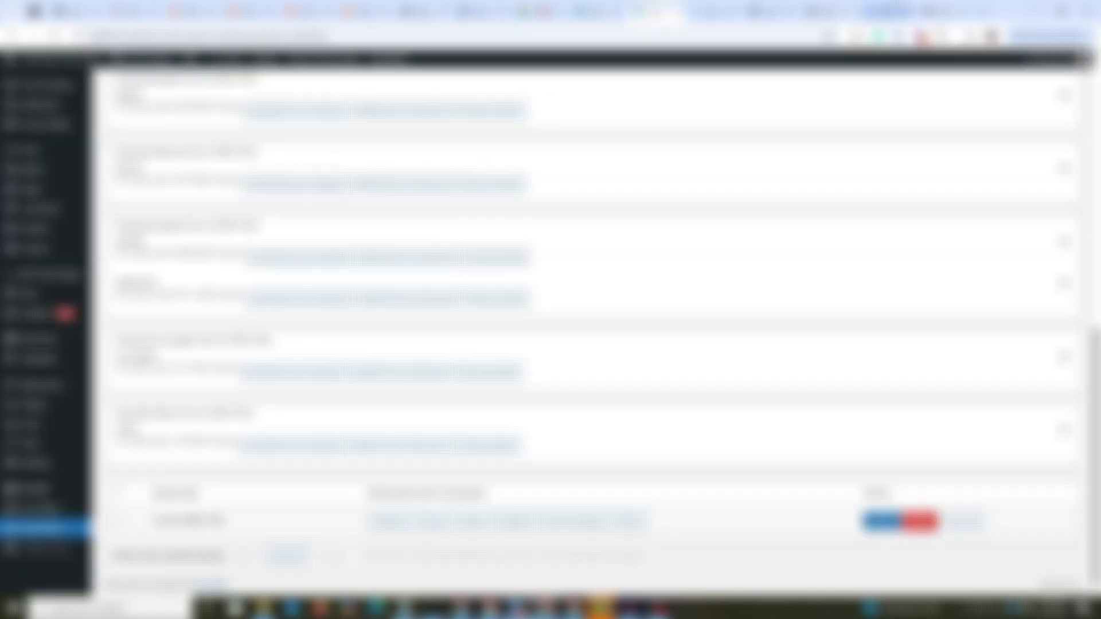
left_click(949, 11)
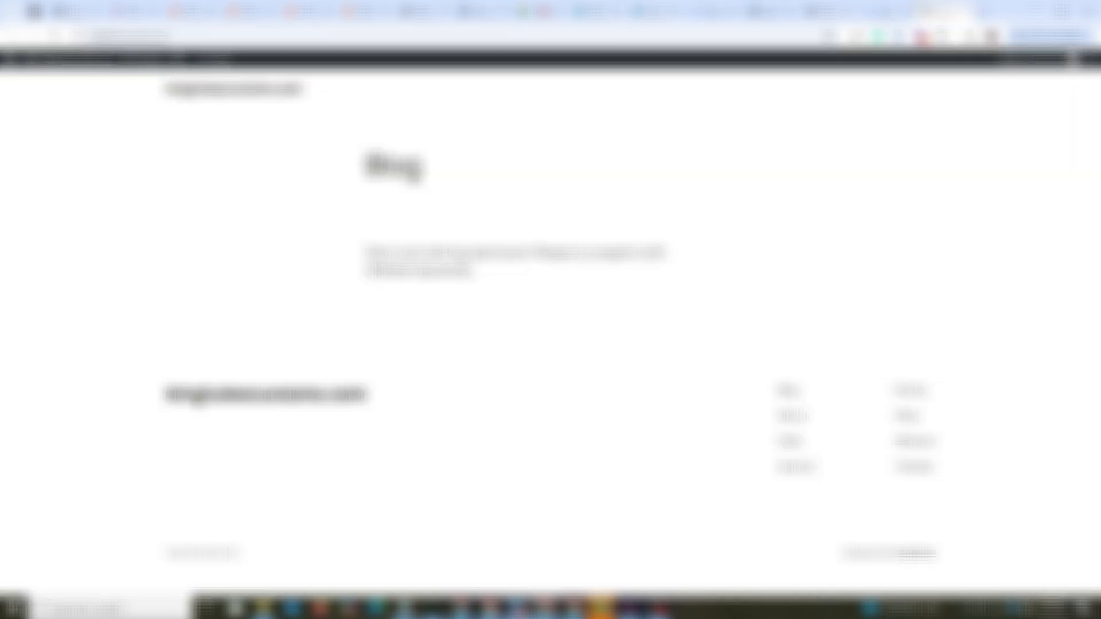
left_click(903, 9)
left_click(610, 284)
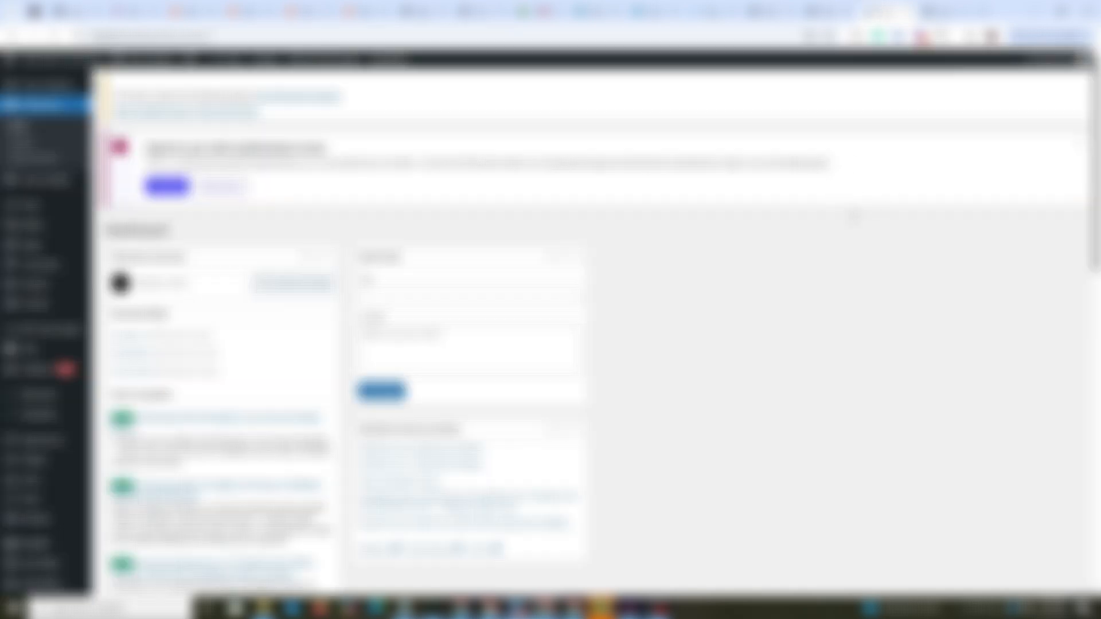
- Close the two outdated kingtutexcursions.com dashboard pages and the old homepage, leaving the expired one without saving changes
left_click(832, 5)
left_click(847, 11)
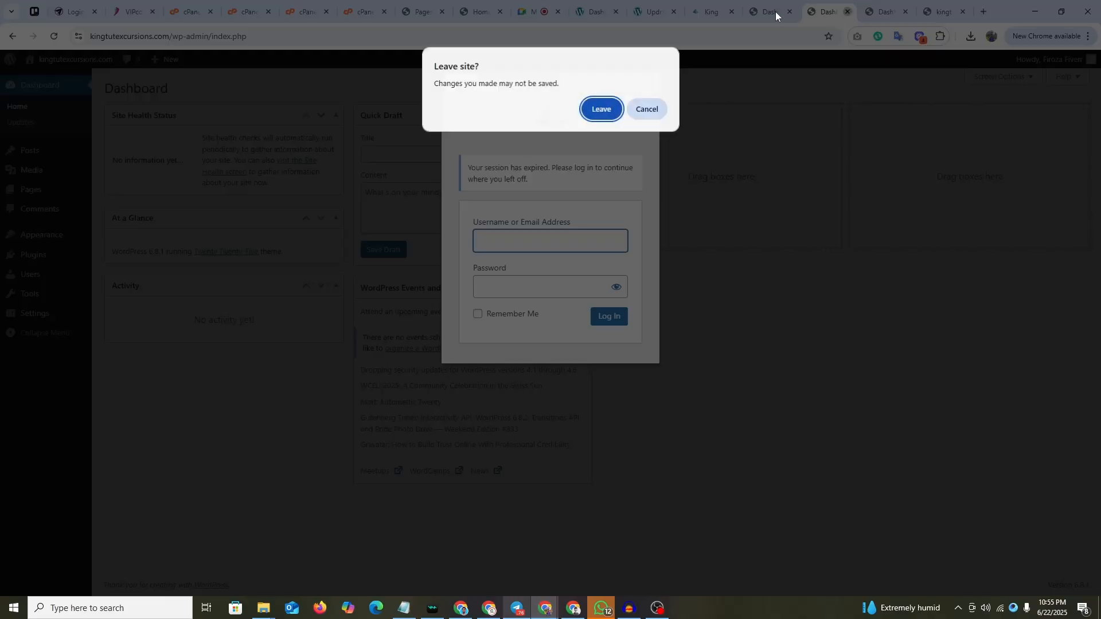
left_click(600, 109)
left_click(813, 3)
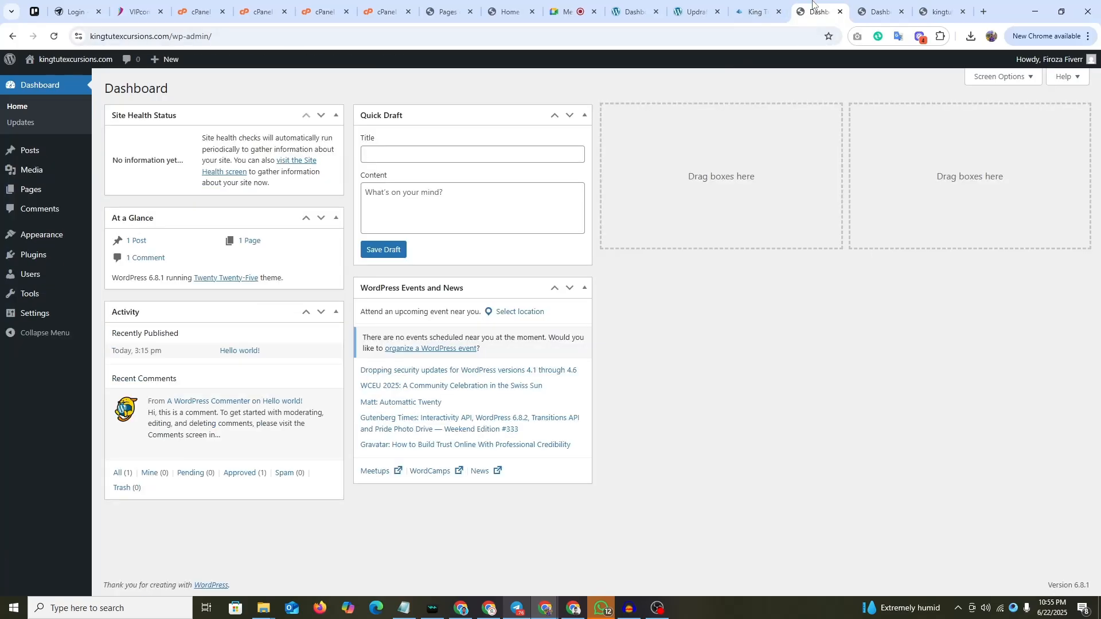
left_click(840, 12)
left_click(952, 12)
left_click(963, 12)
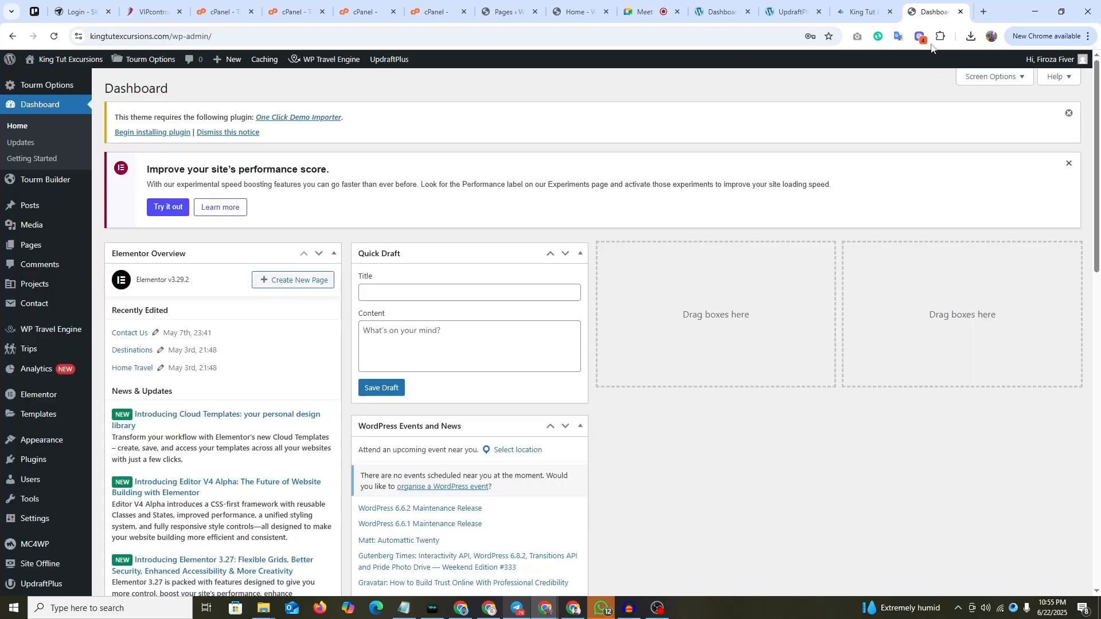
- Look over the restored WordPress dashboard and open the kingtutexcursions.com homepage in a new tab to check the migrated site
scroll(344, 287, "down", 10)
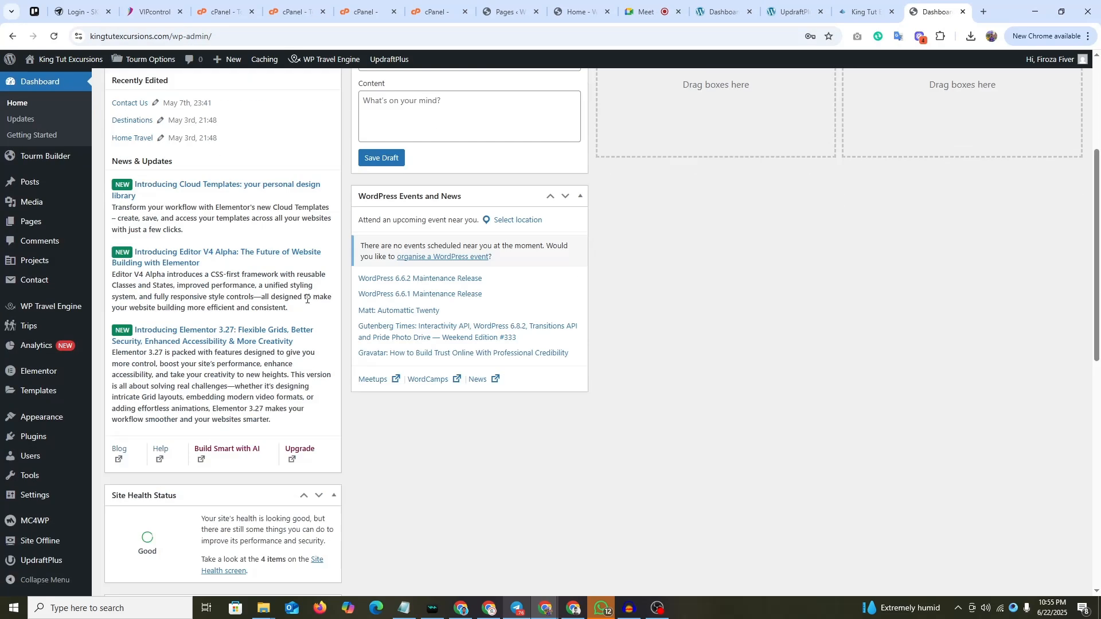
scroll(313, 293, "up", 10)
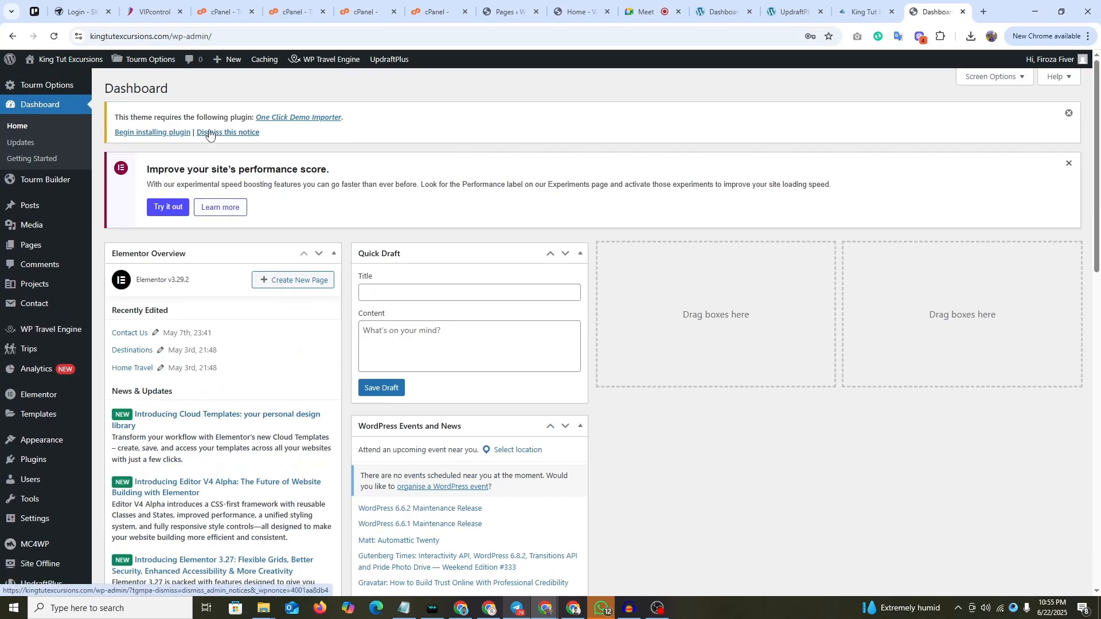
mouse_move(63, 60)
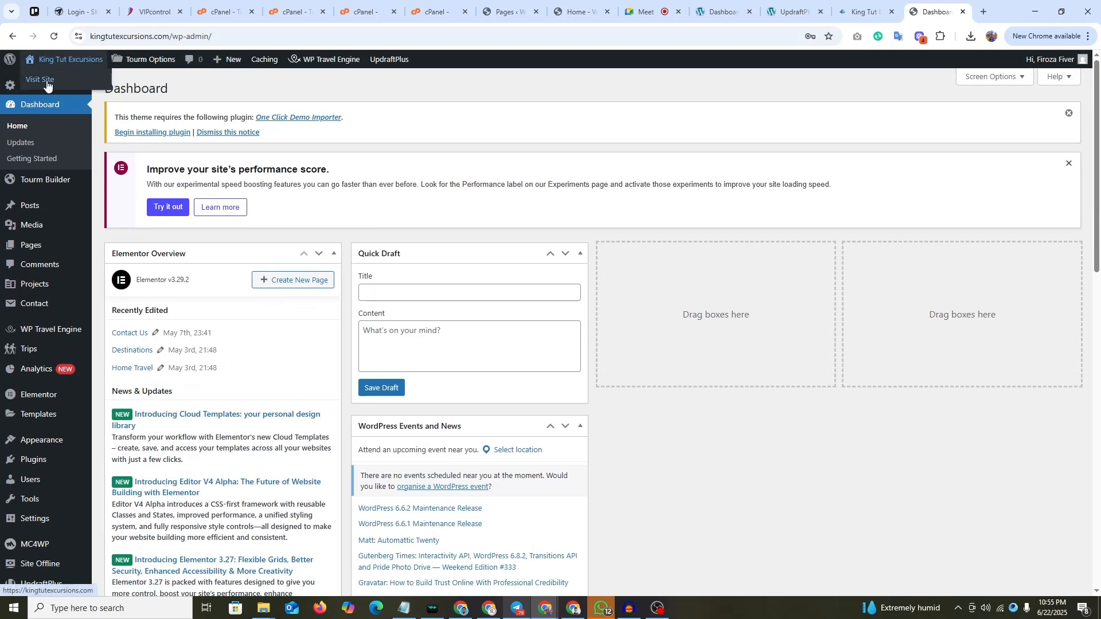
right_click(47, 82)
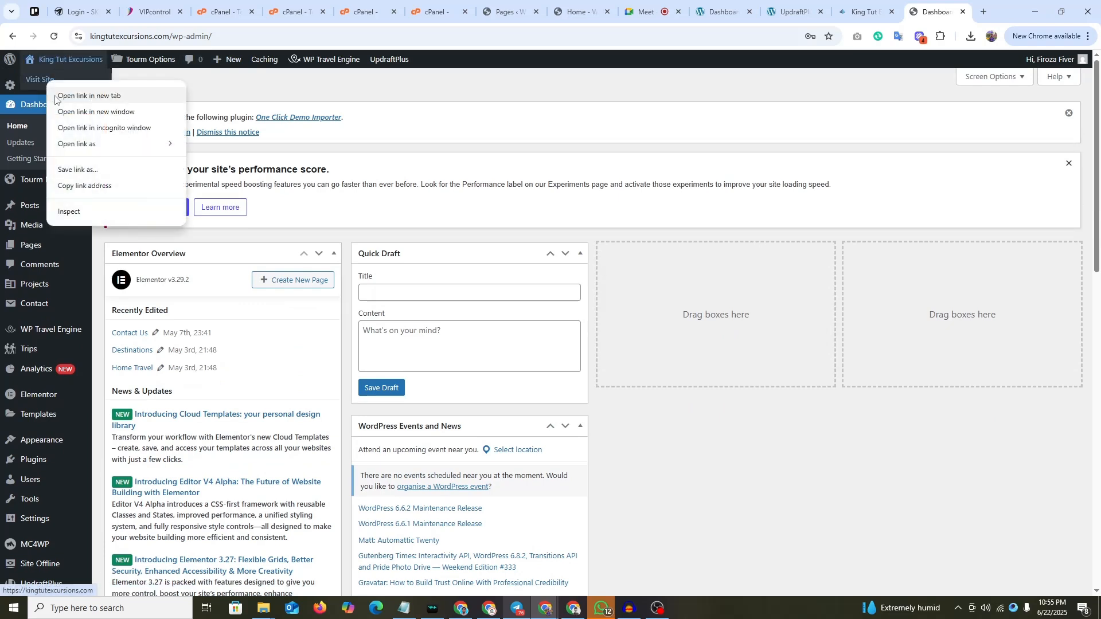
left_click(56, 97)
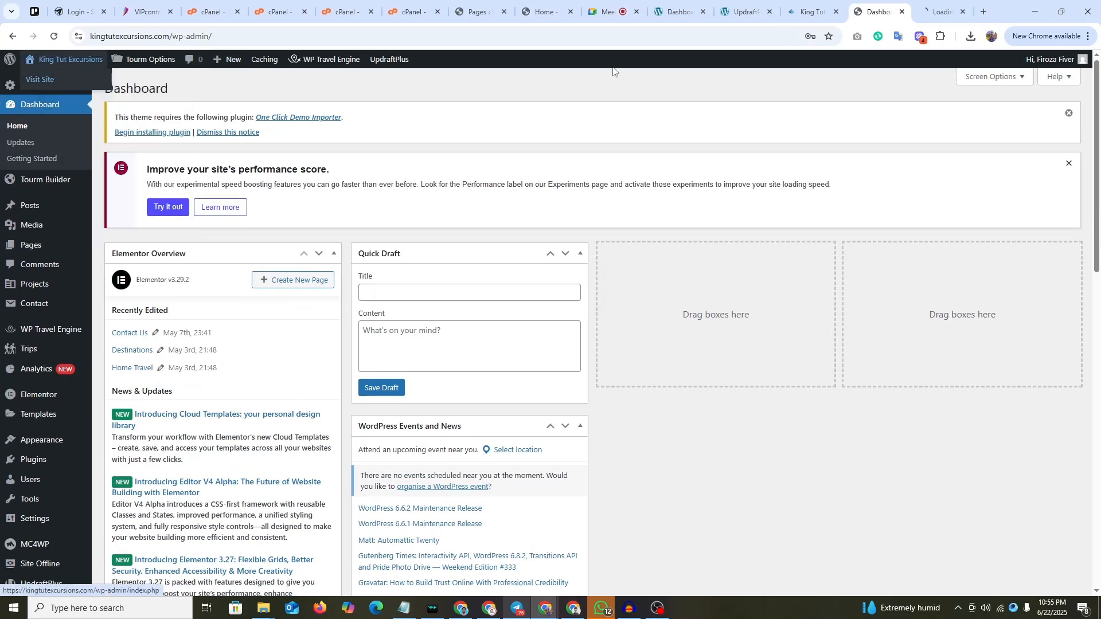
left_click(935, 14)
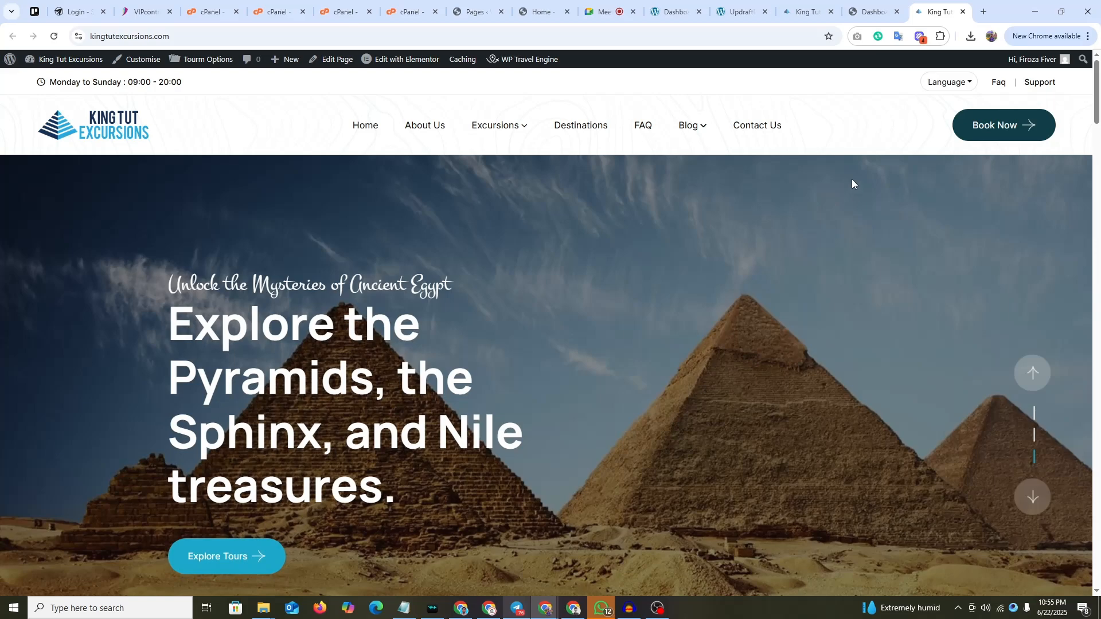
- Look through the migrated homepage from the hero banner down to the newsletter section, then reload it through the site's Home link
scroll(852, 179, "down", 10)
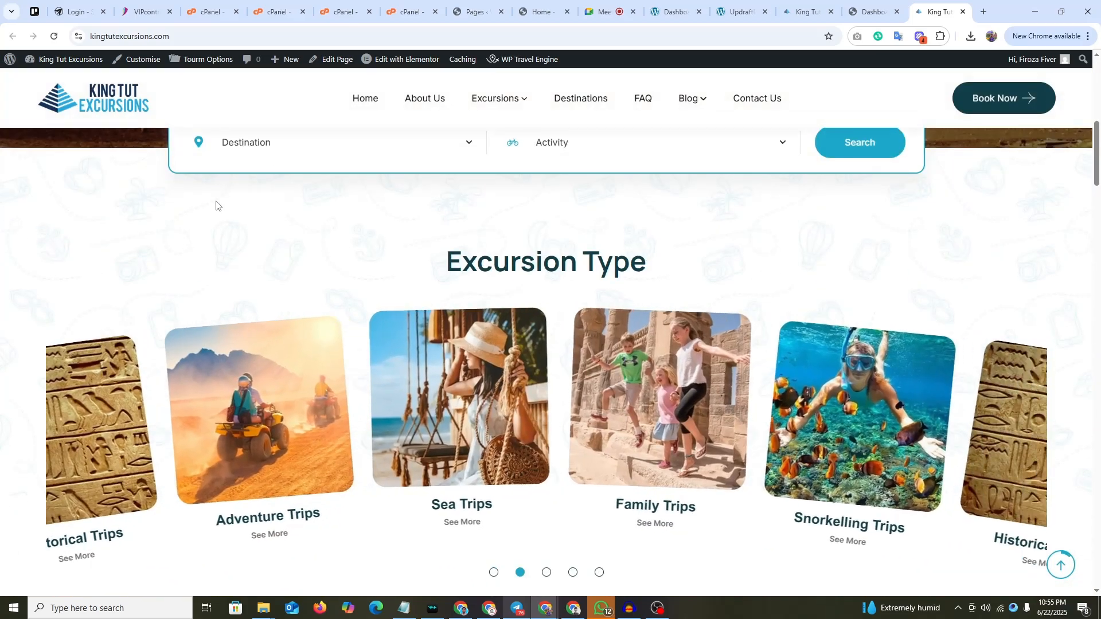
scroll(925, 243, "down", 15)
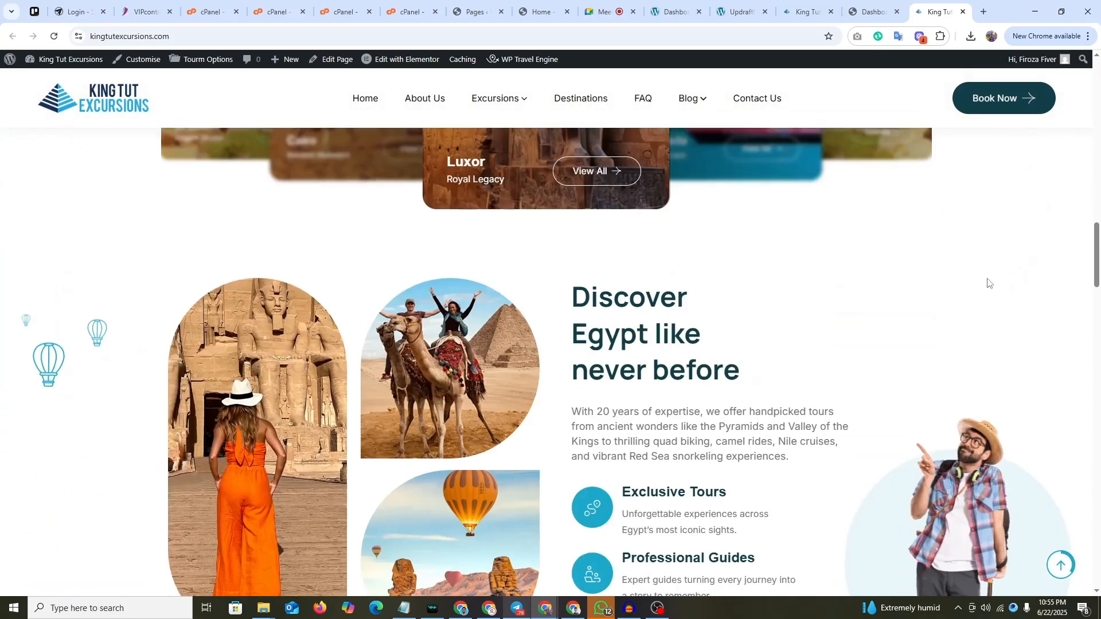
scroll(895, 327, "down", 13)
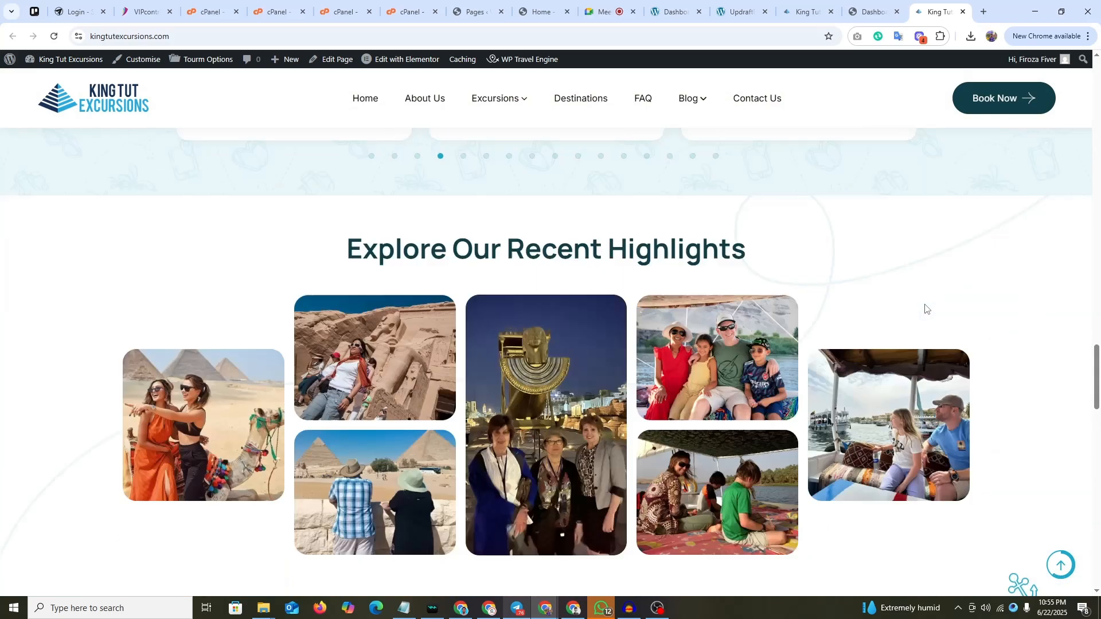
scroll(925, 310, "down", 15)
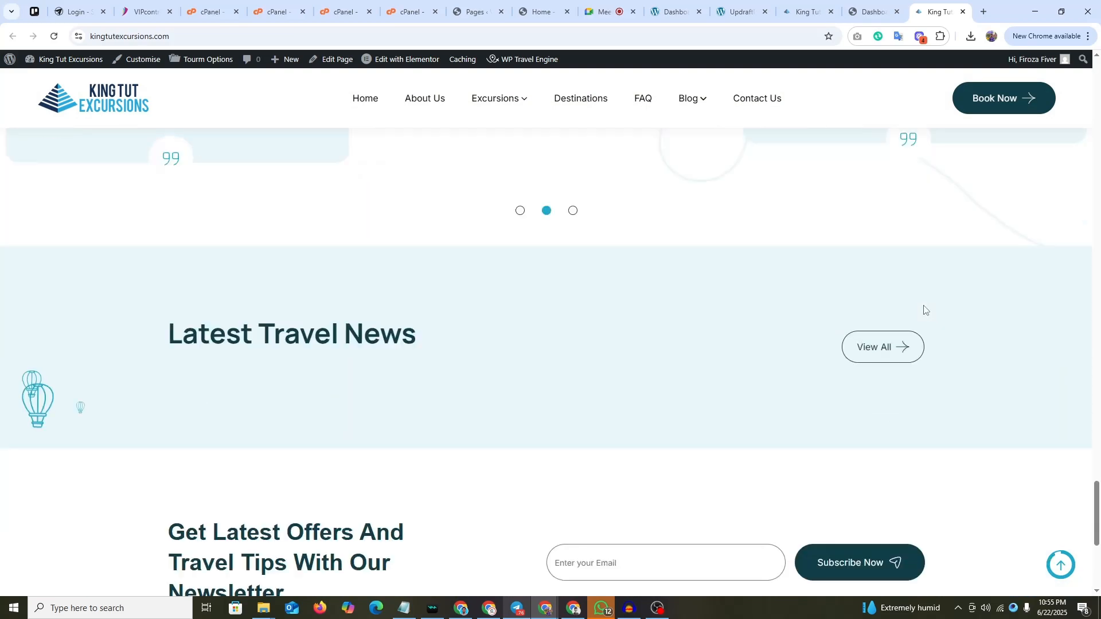
scroll(924, 310, "down", 5)
left_click(366, 98)
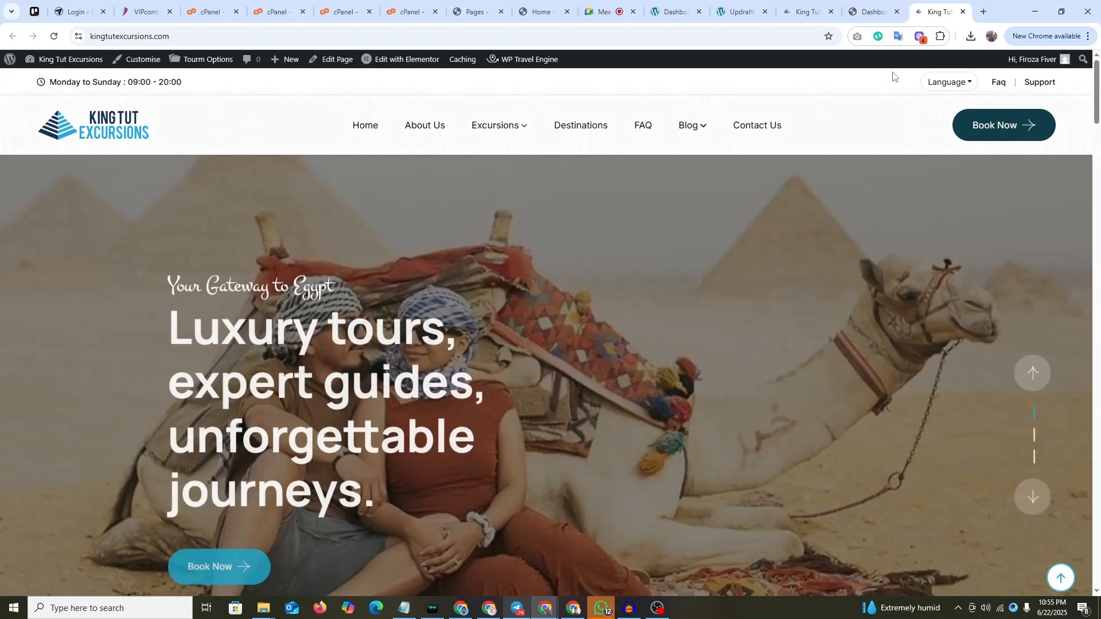
- Open the site's About Us, FAQ and Contact Us pages in separate new tabs
right_click(427, 128)
left_click(459, 143)
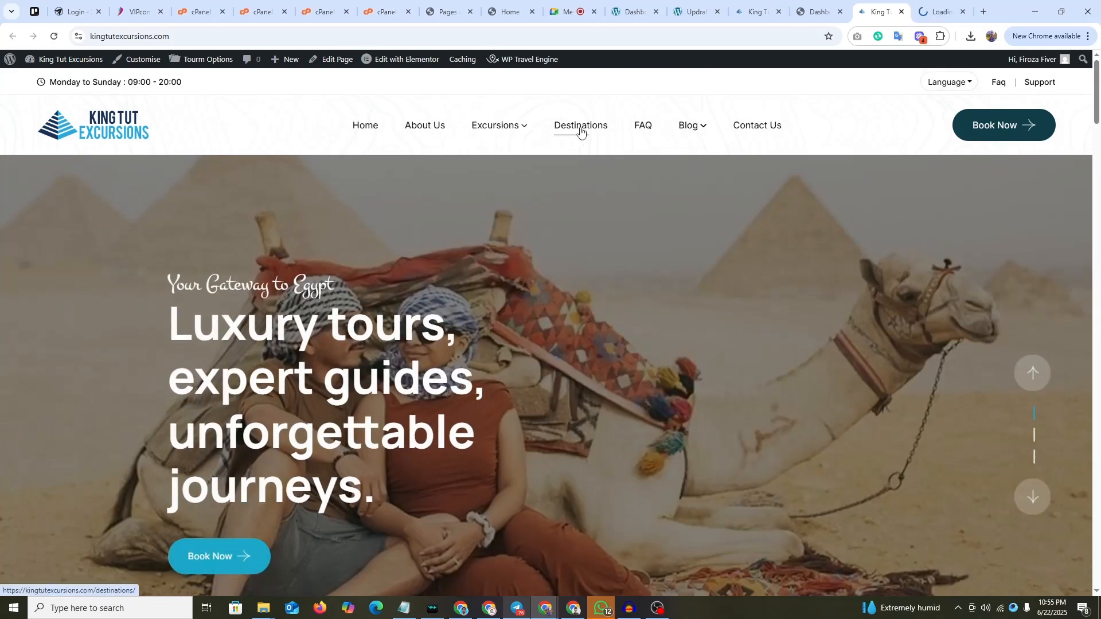
right_click(645, 122)
left_click(688, 136)
right_click(759, 152)
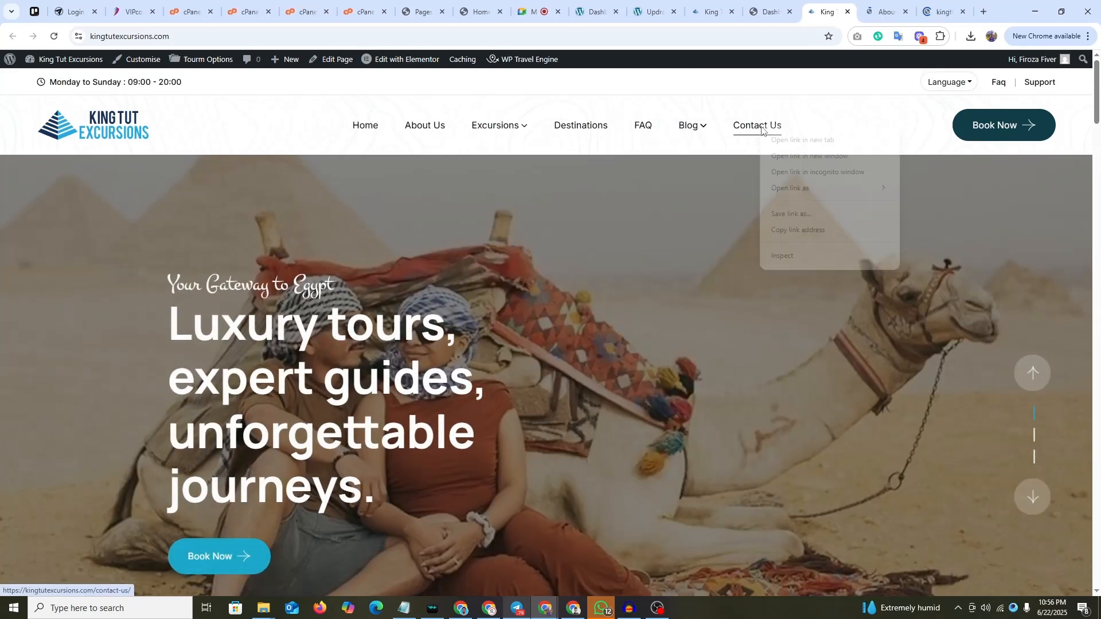
left_click(822, 163)
- Check the migrated About Us page from its banner to the newsletter section, then close it
key("ctrl+Tab")
scroll(892, 241, "down", 10)
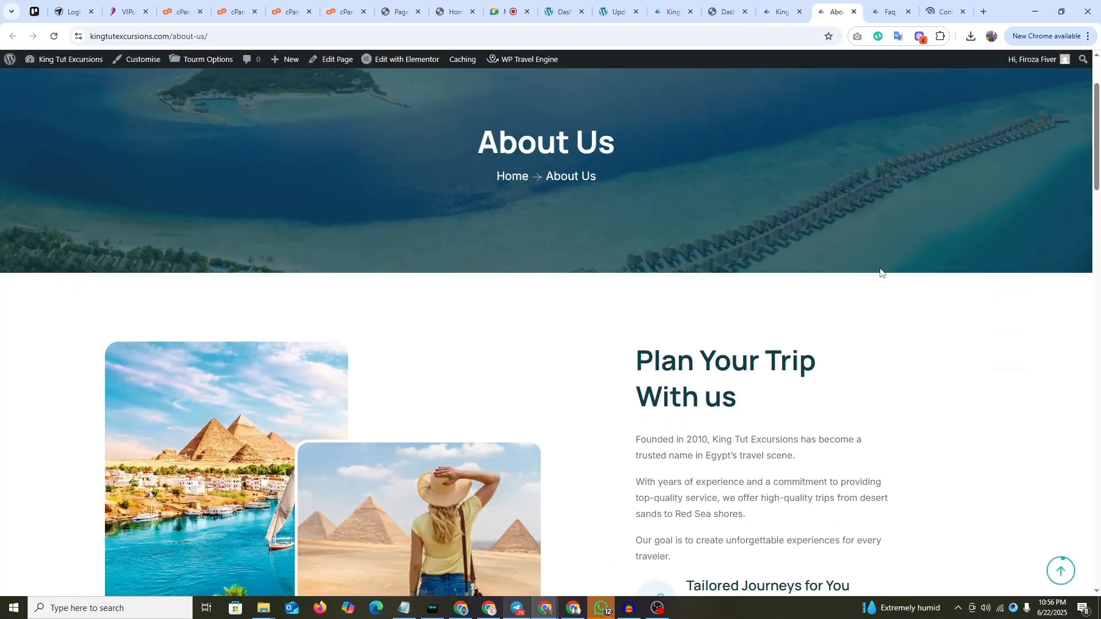
left_click_drag(1014, 295, 1052, 315)
left_click(1052, 315)
scroll(1052, 314, "down", 15)
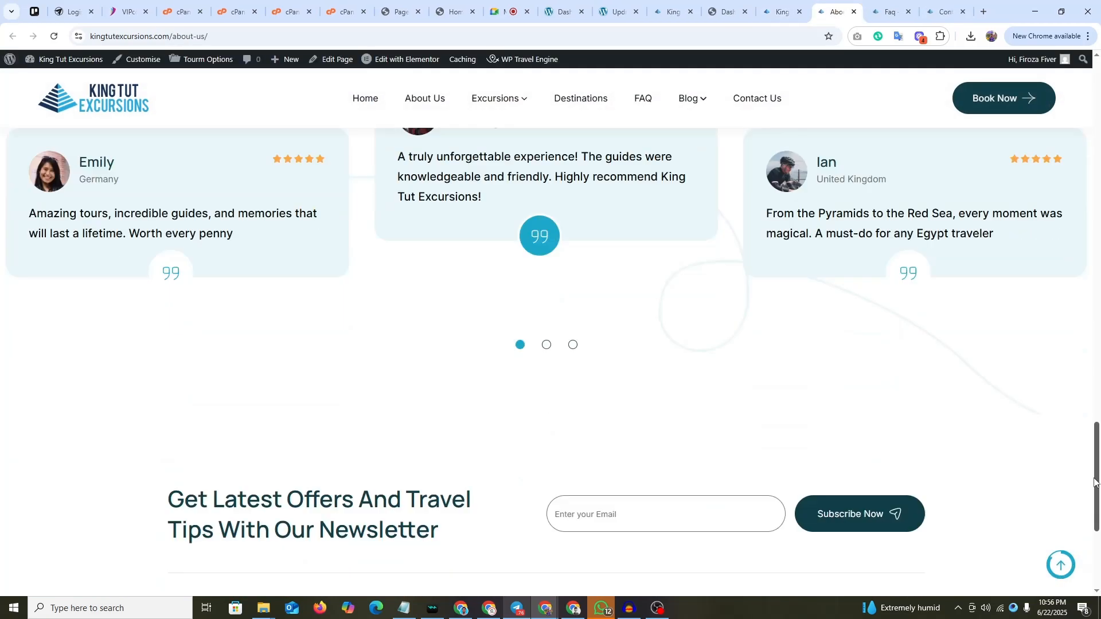
left_click(1061, 565)
left_click(854, 12)
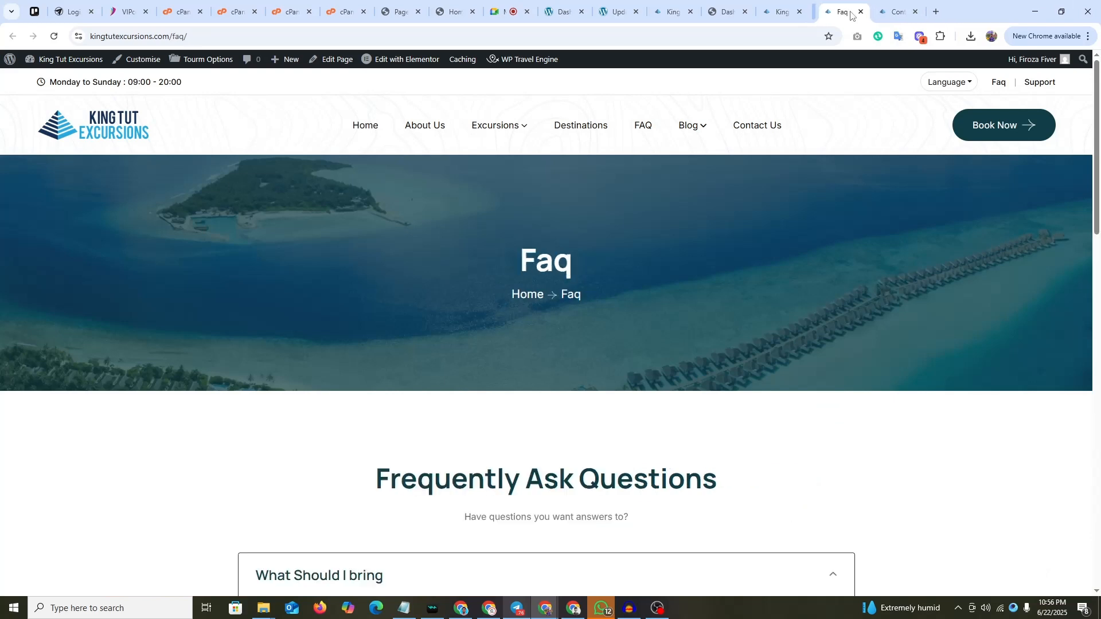
- Check the migrated FAQ and Contact Us pages, then close both and return to the homepage
mouse_move(1097, 93)
left_mouse_down()
mouse_move(1096, 455)
mouse_move(1099, 86)
left_mouse_up()
left_click(905, 12)
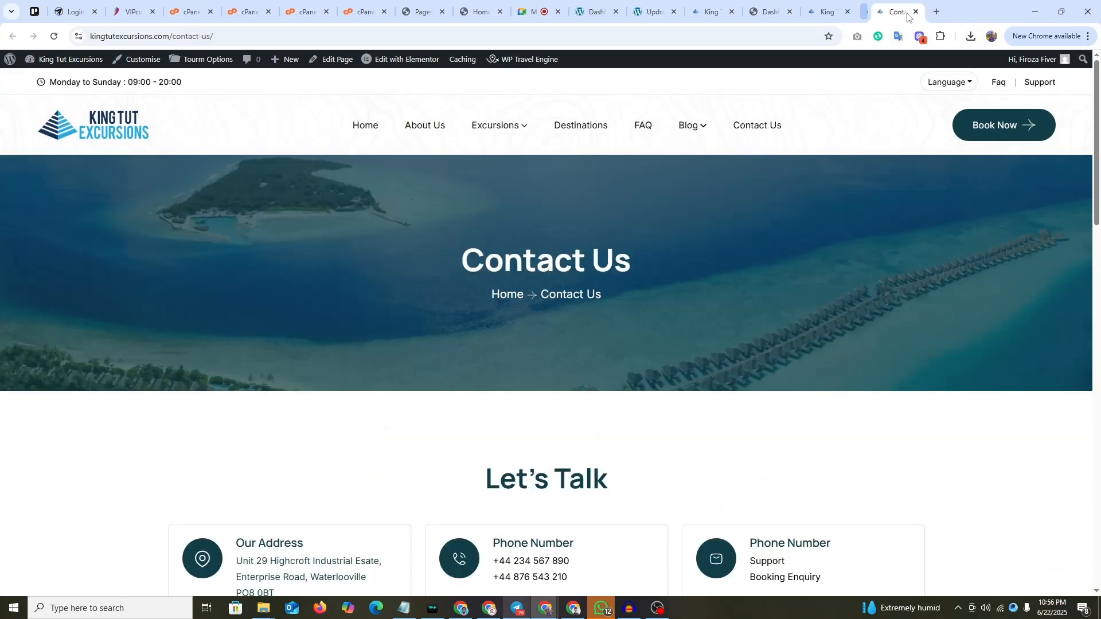
left_click(906, 11)
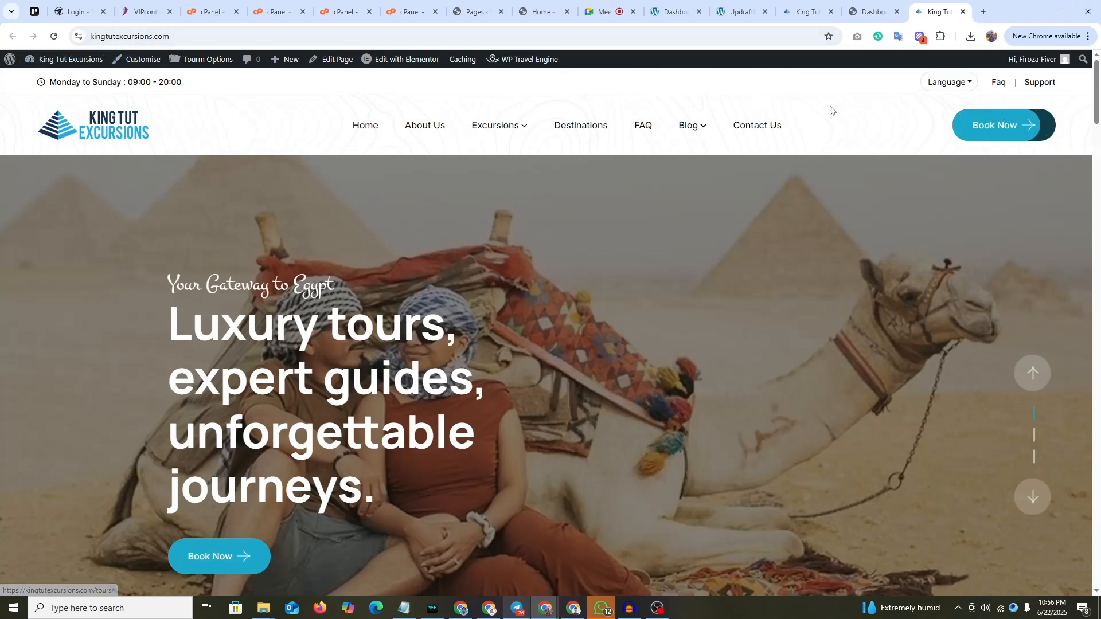
- Capture the full homepage with GoFullPage, download it as a PNG image, and locate the file in the Downloads folder
left_click(857, 36)
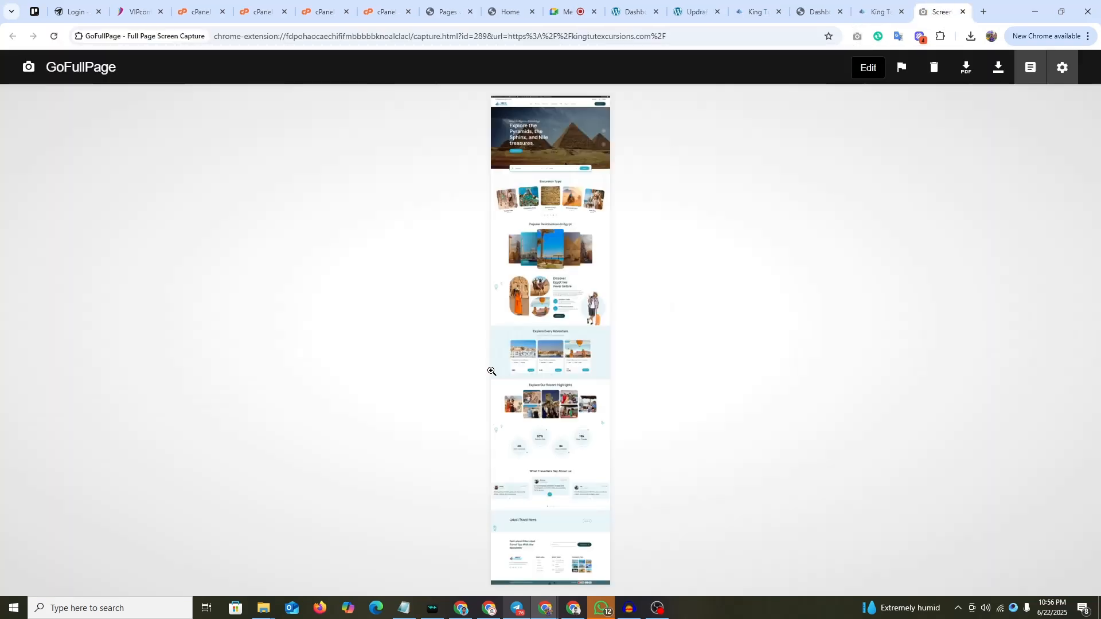
left_click(999, 68)
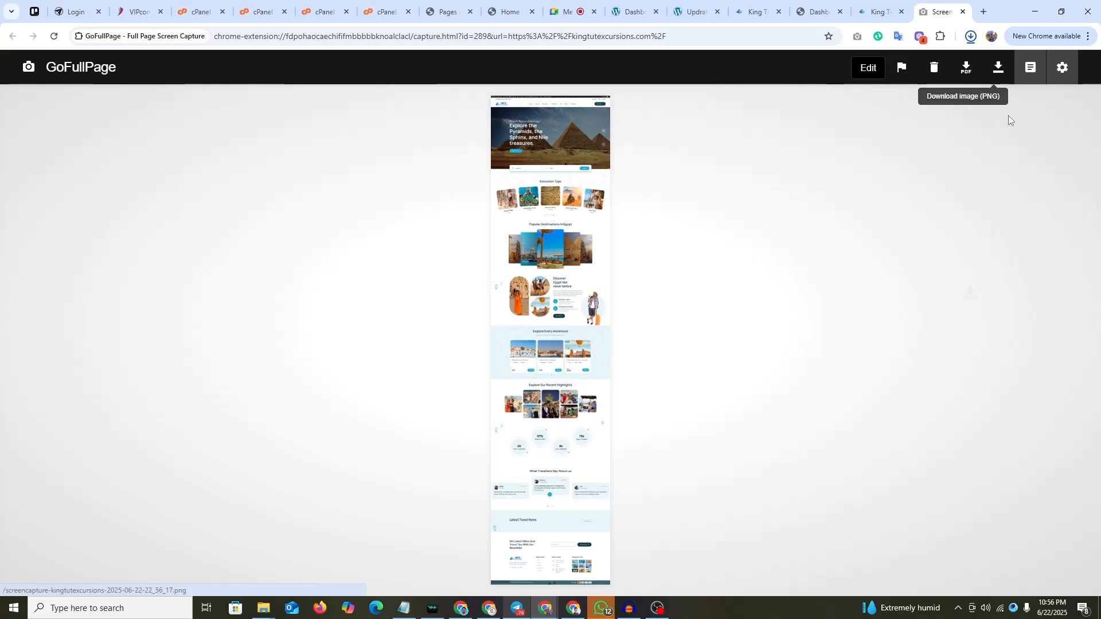
left_click(931, 66)
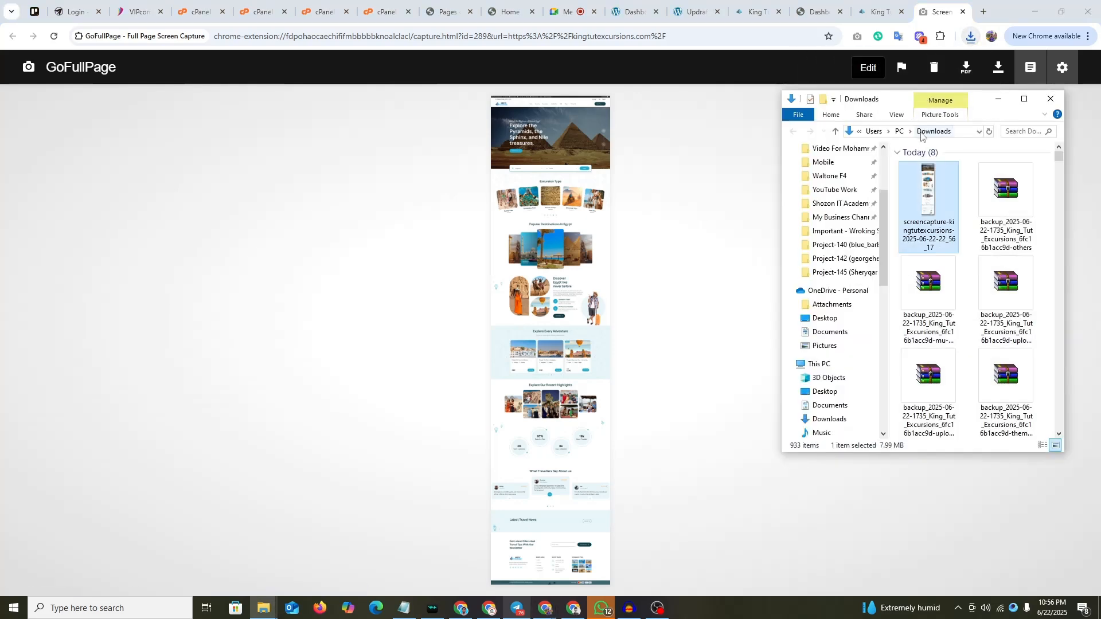
left_click(1048, 98)
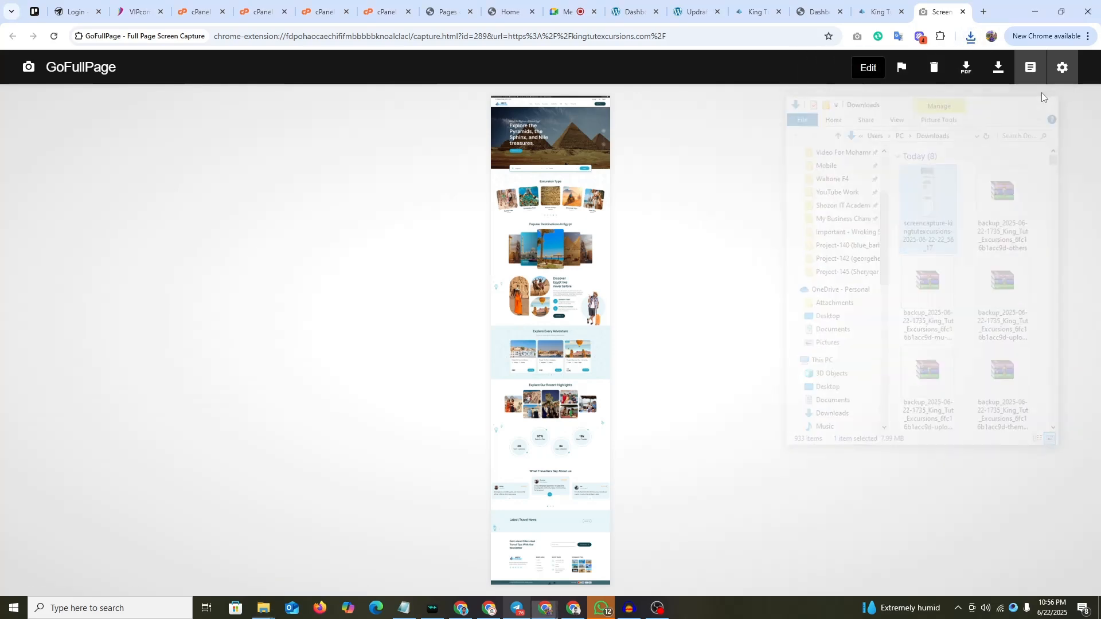
- Switch to the open backup folder in File Explorer, go up to the Project-146 folder and paste the downloaded homepage screenshot there
mouse_move(263, 616)
left_click(320, 578)
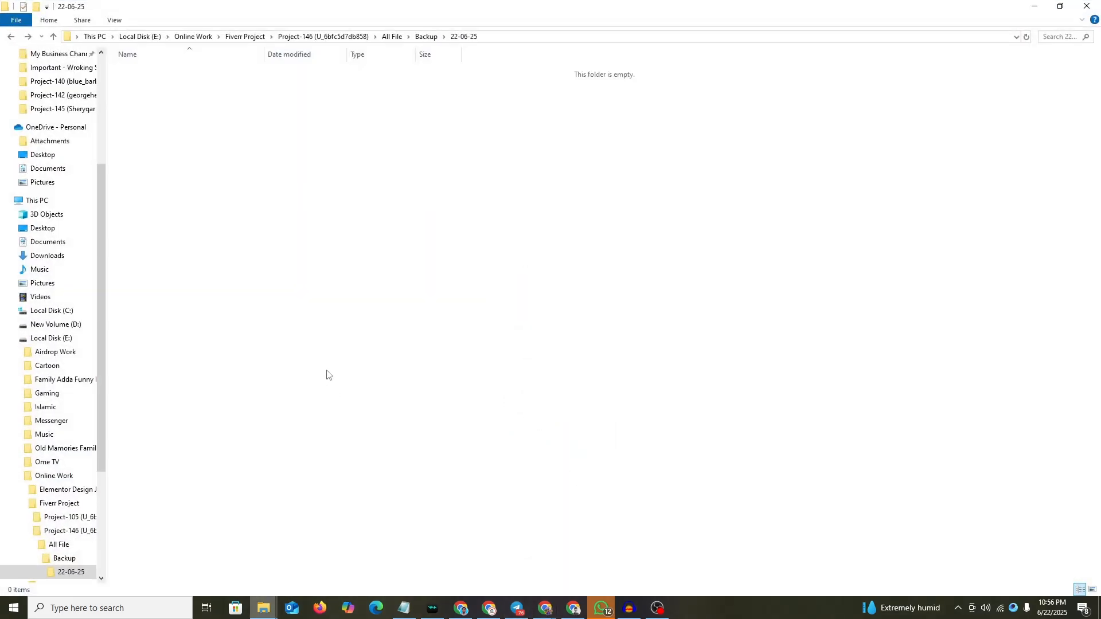
left_click(294, 38)
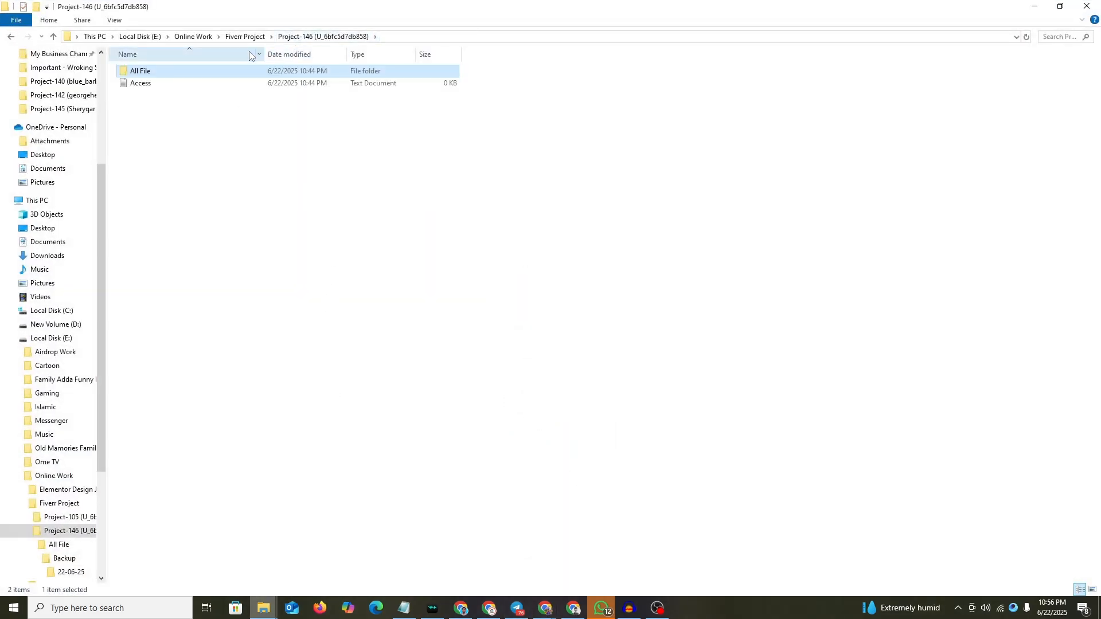
right_click(220, 146)
left_click(235, 226)
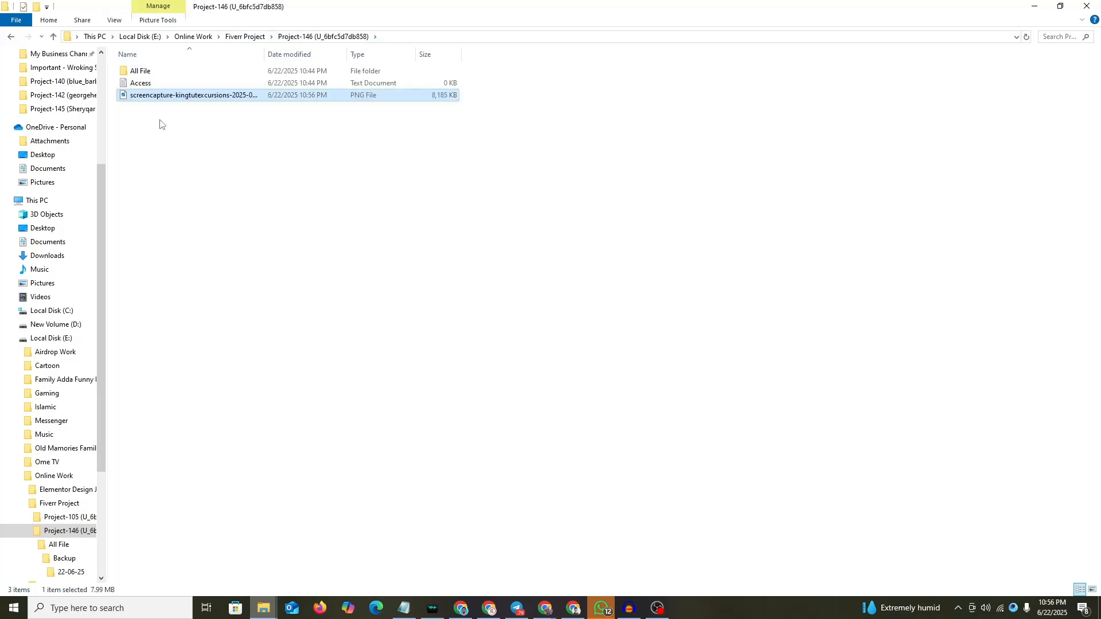
key("F2")
key("End")
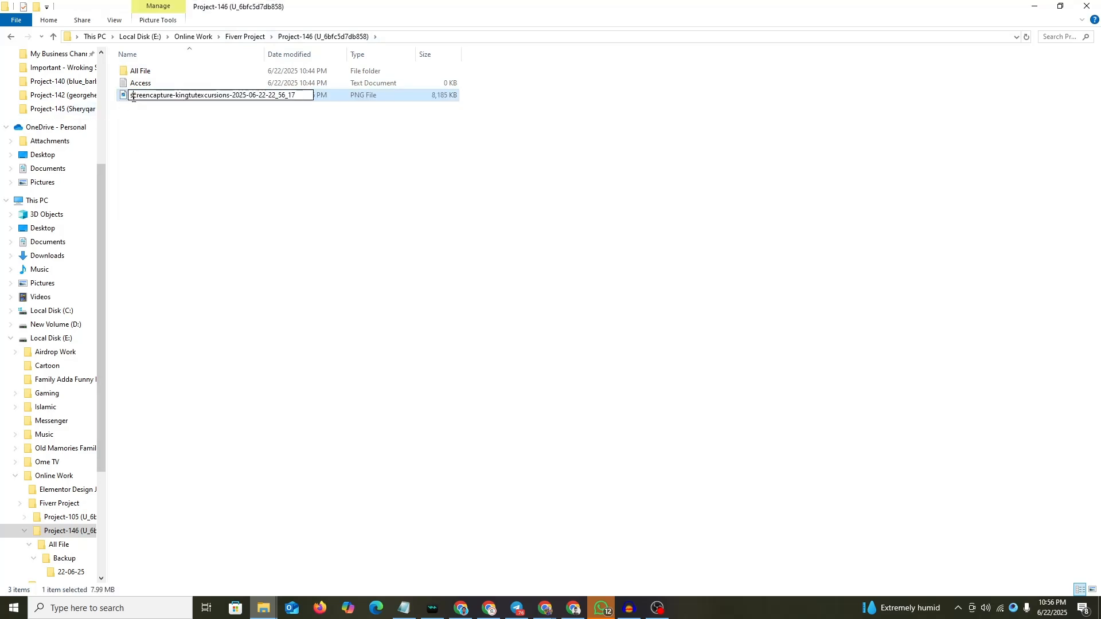
key("shift+Right")
key("shift+Right")
key("shift+Right")
key("shift+Right")
key("shift+Right")
key("shift+Right")
key("shift+Right")
key("shift+Right")
key("shift+Right")
key("shift+Right")
key("shift+Right")
type("De")
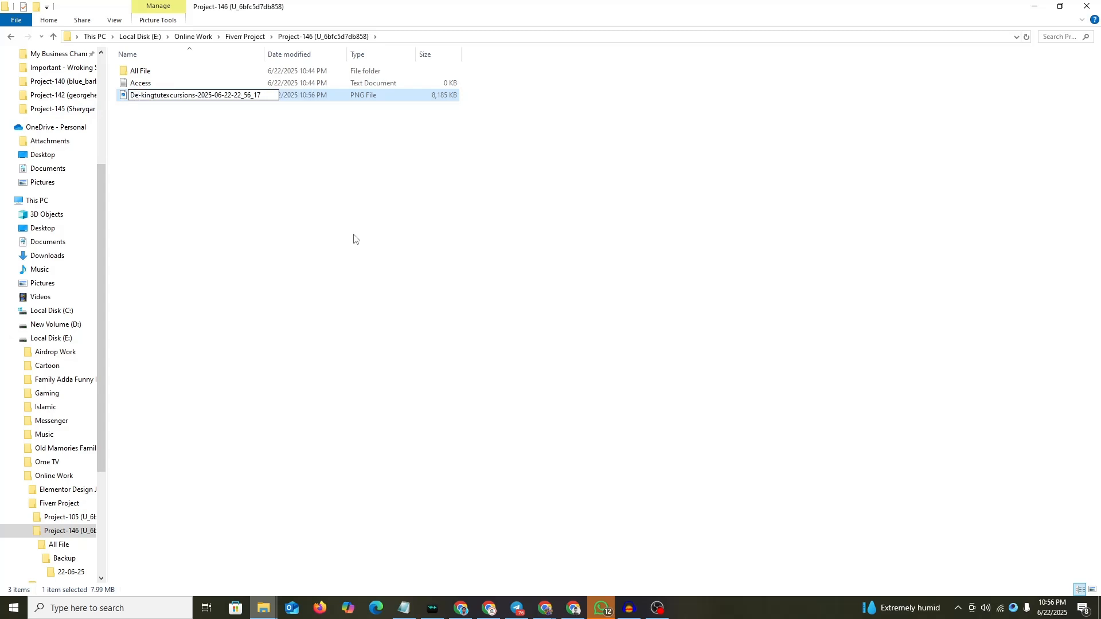
type("livery_")
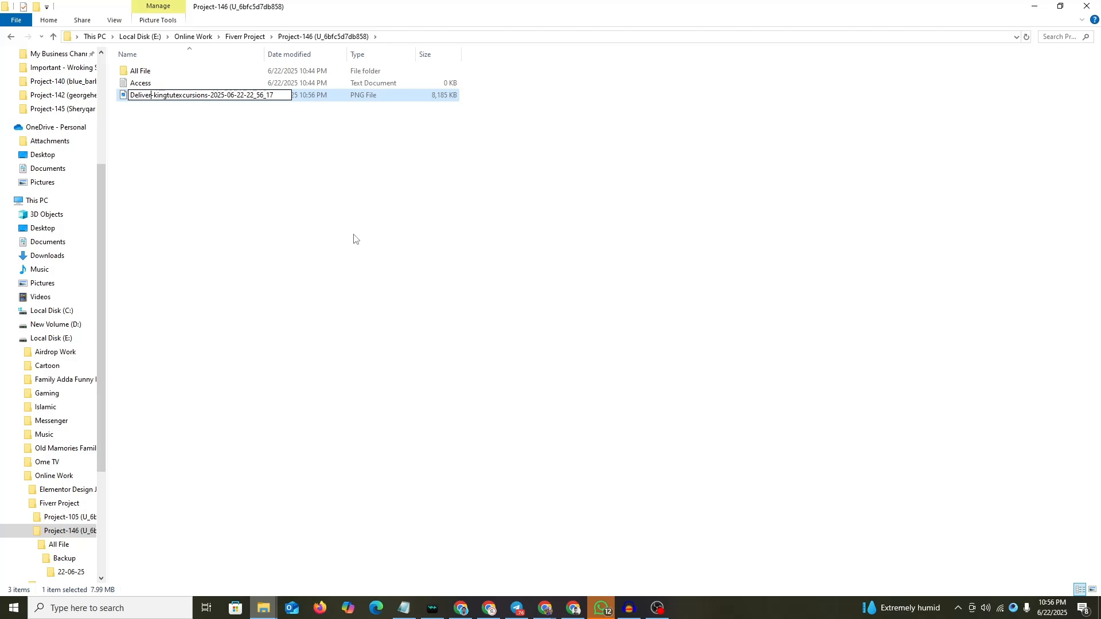
type("IMG")
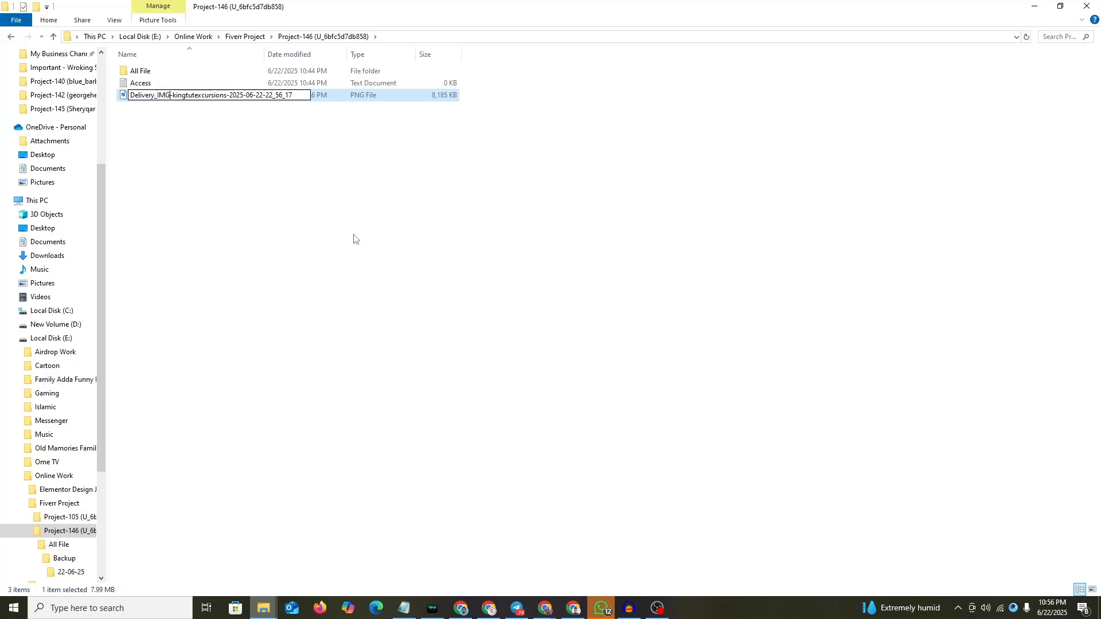
key("Return")
- Return to the browser, close the GoFullPage capture, look over the live homepage once more and reload it
left_click_drag(725, 6, 875, 162)
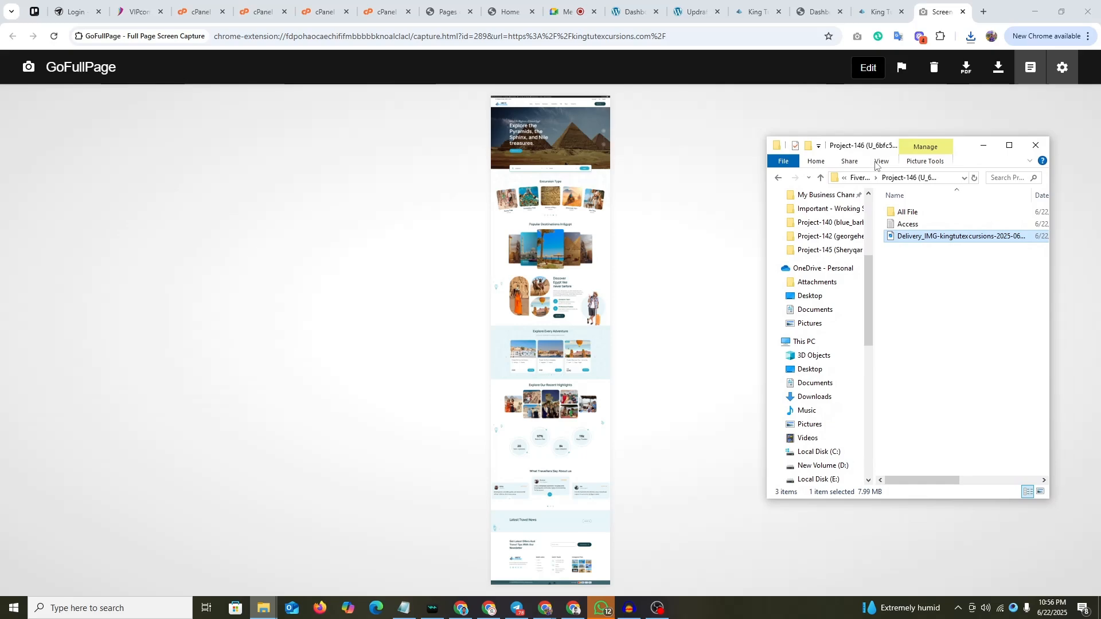
left_click(962, 12)
left_click(1099, 447)
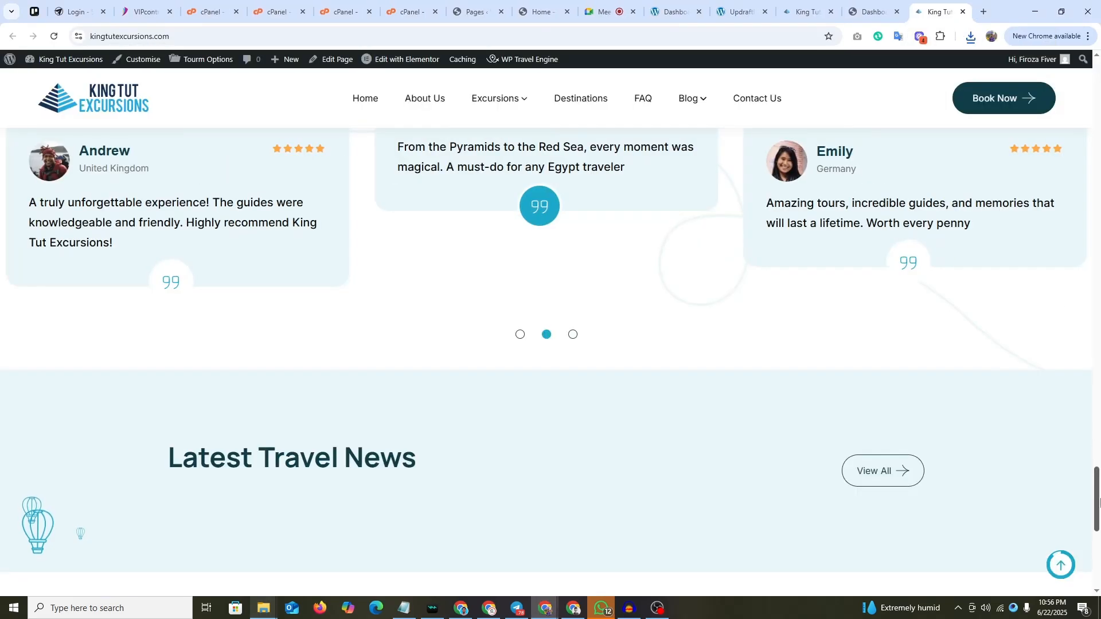
left_click_drag(1098, 488, 1098, 75)
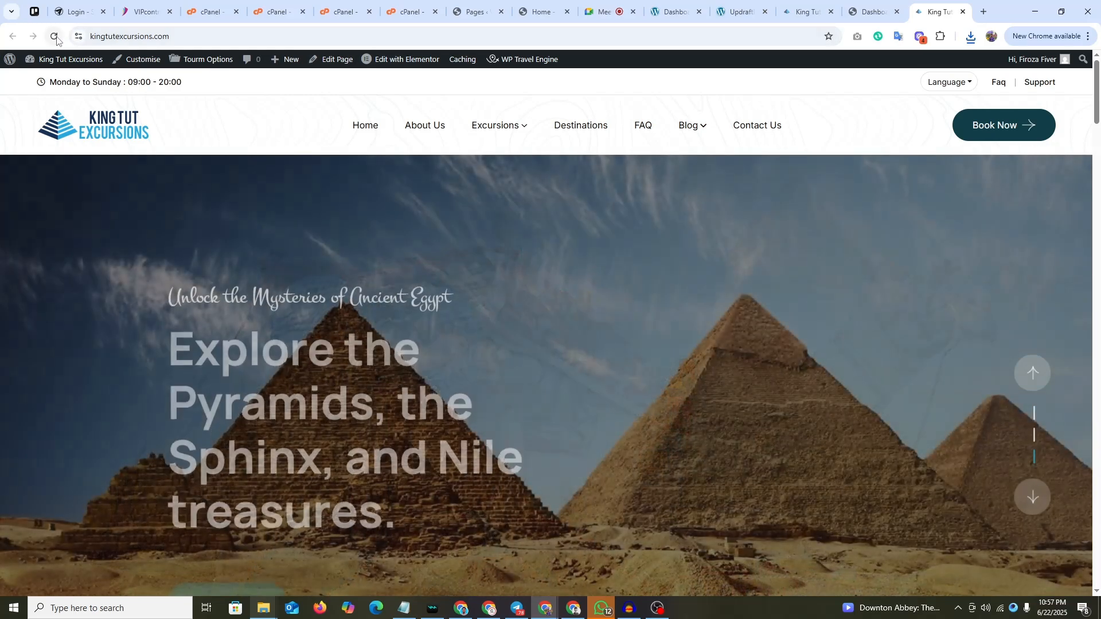
left_click(55, 37)
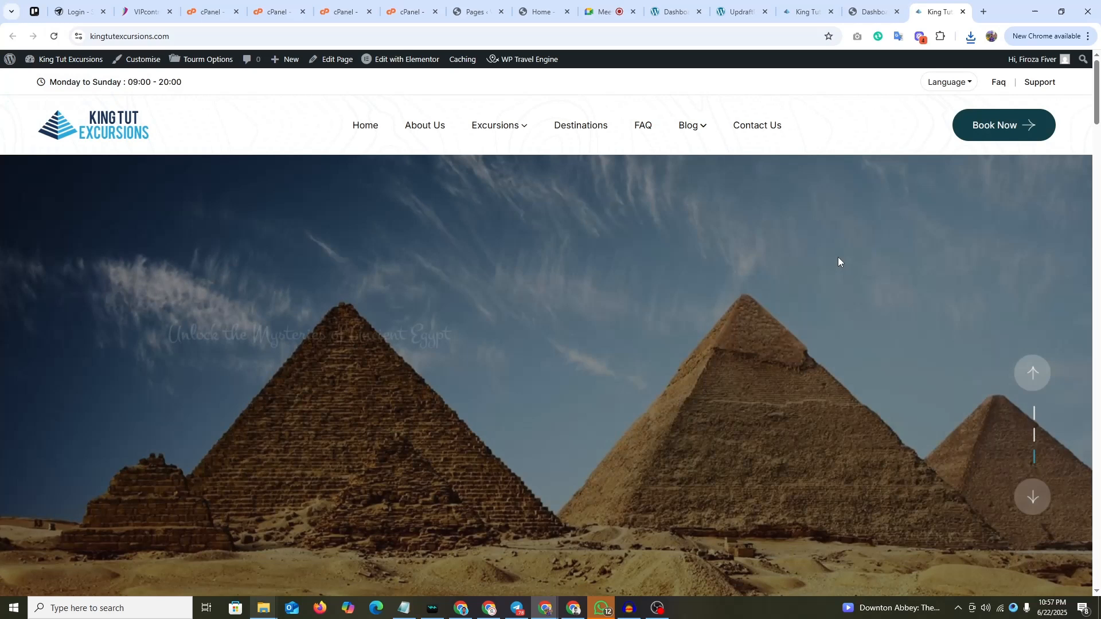
- Return to the restored WordPress dashboard and examine its widgets and the sections of the admin menu
left_click(867, 4)
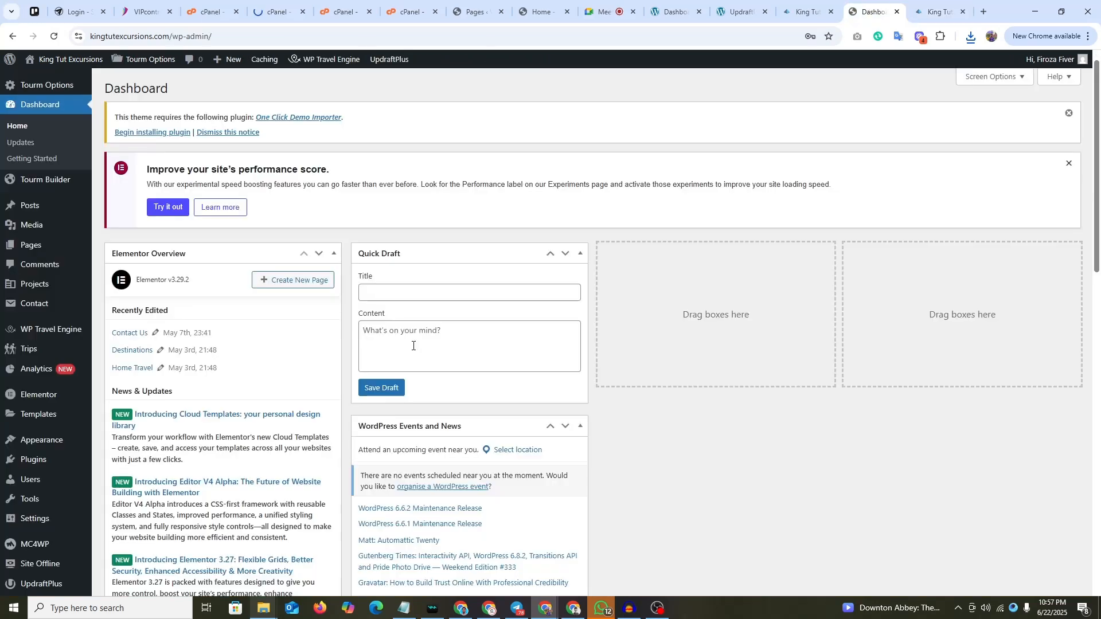
scroll(912, 291, "down", 4)
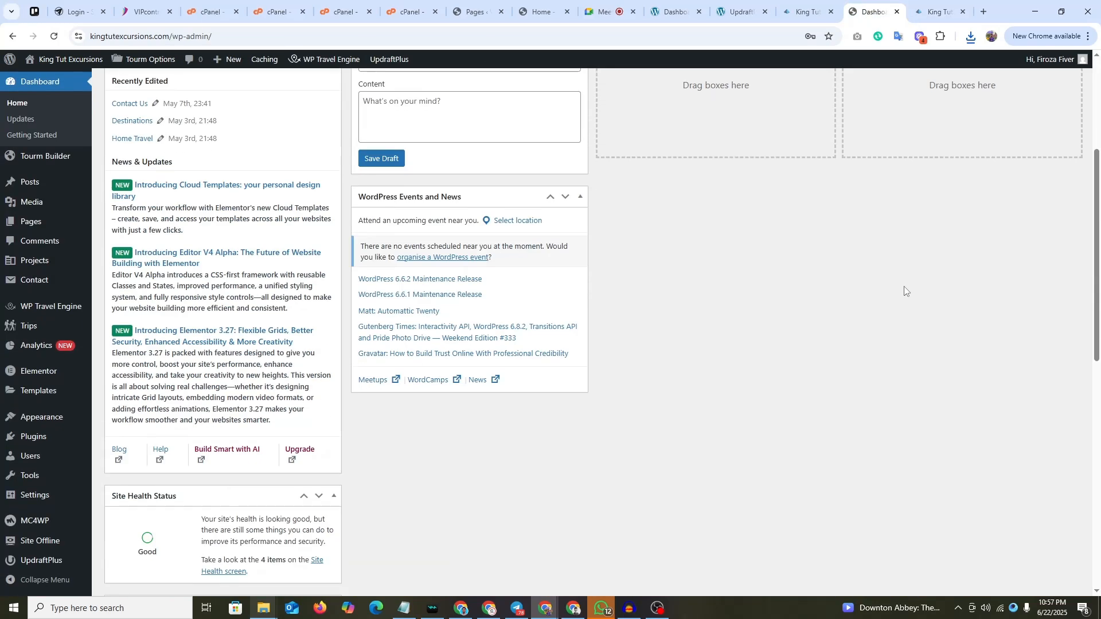
scroll(906, 291, "up", 4)
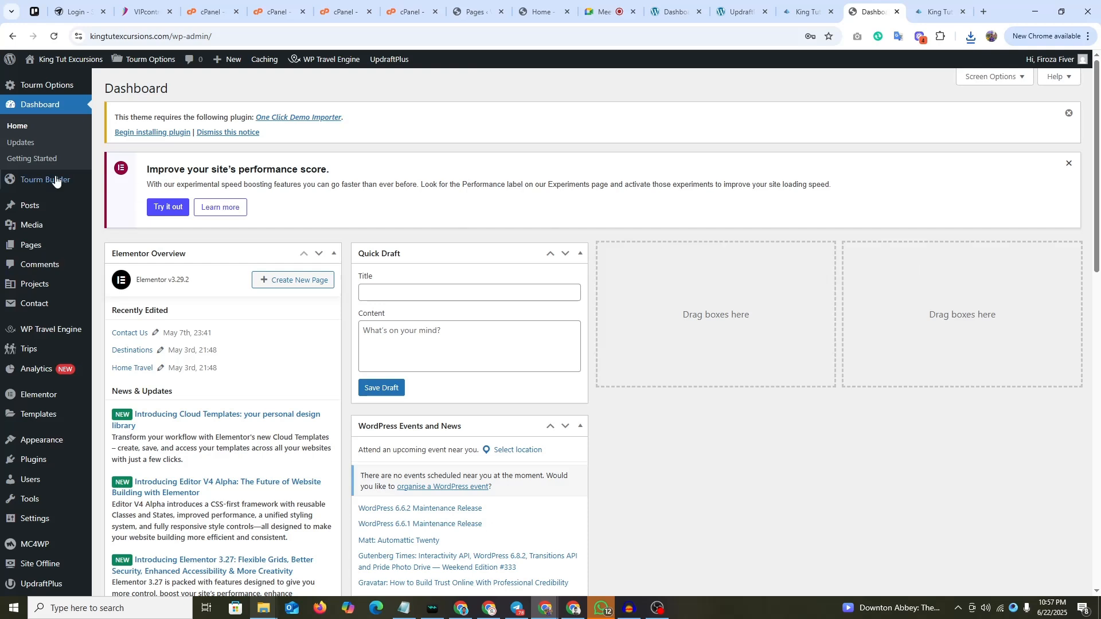
mouse_move(33, 182)
scroll(284, 325, "down", 1)
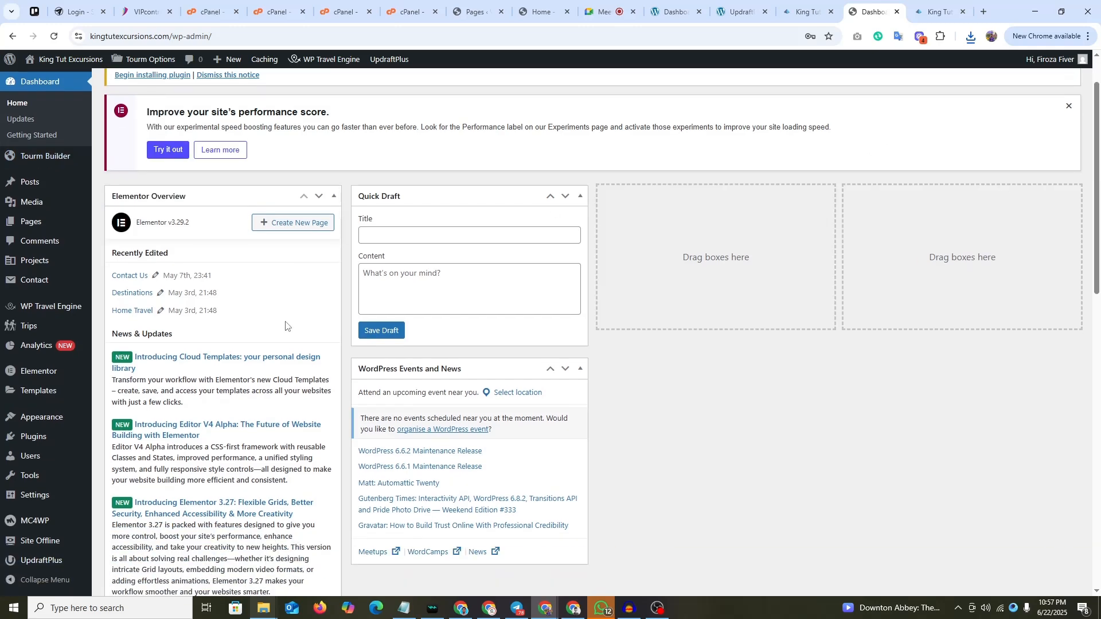
scroll(285, 323, "up", 1)
scroll(285, 322, "down", 2)
mouse_move(45, 311)
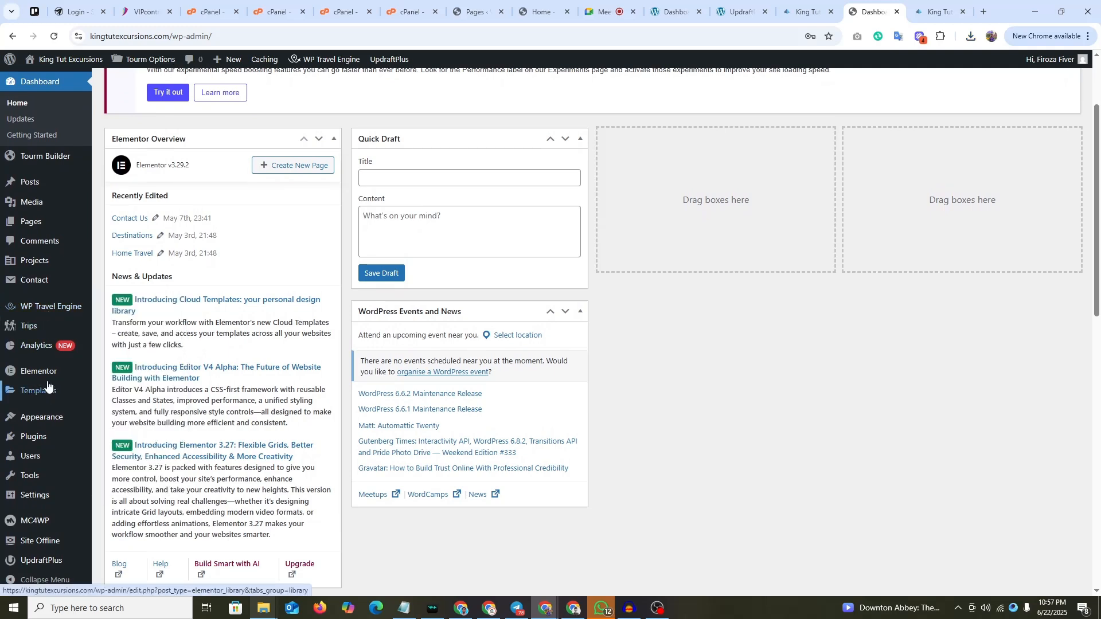
mouse_move(39, 330)
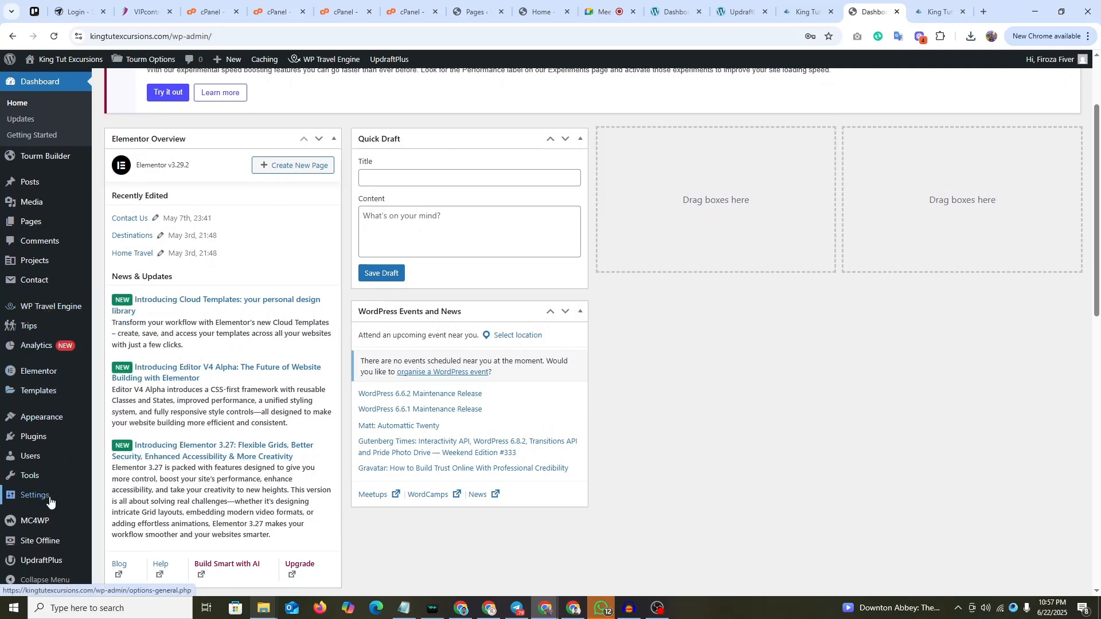
- Open the Tourm Builder admin page in a new tab
scroll(26, 325, "up", 2)
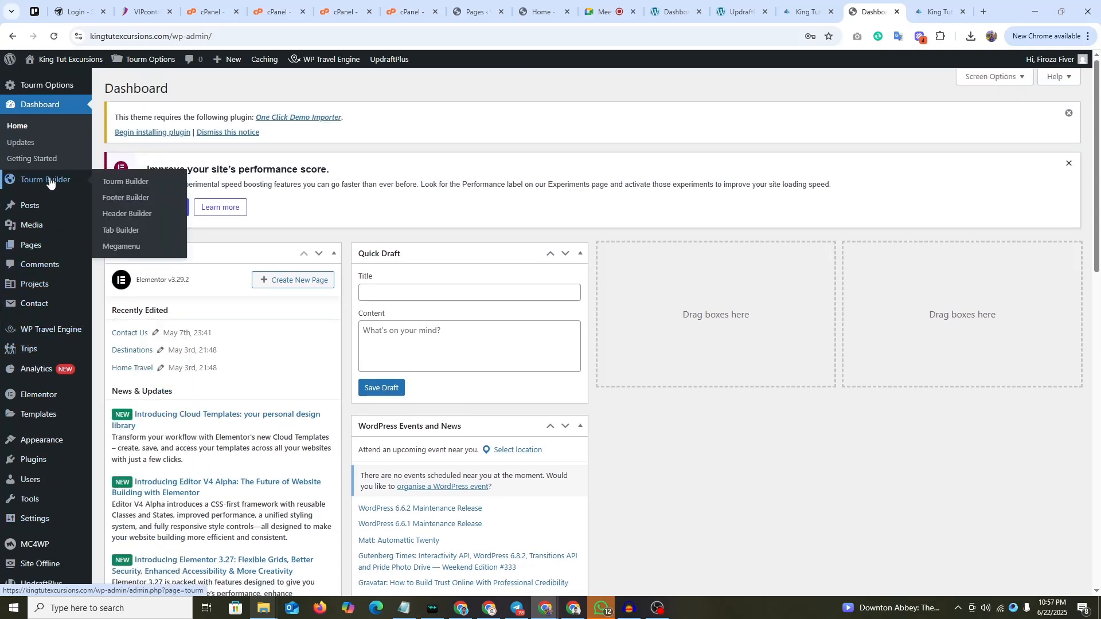
right_click(79, 181)
left_click(114, 189)
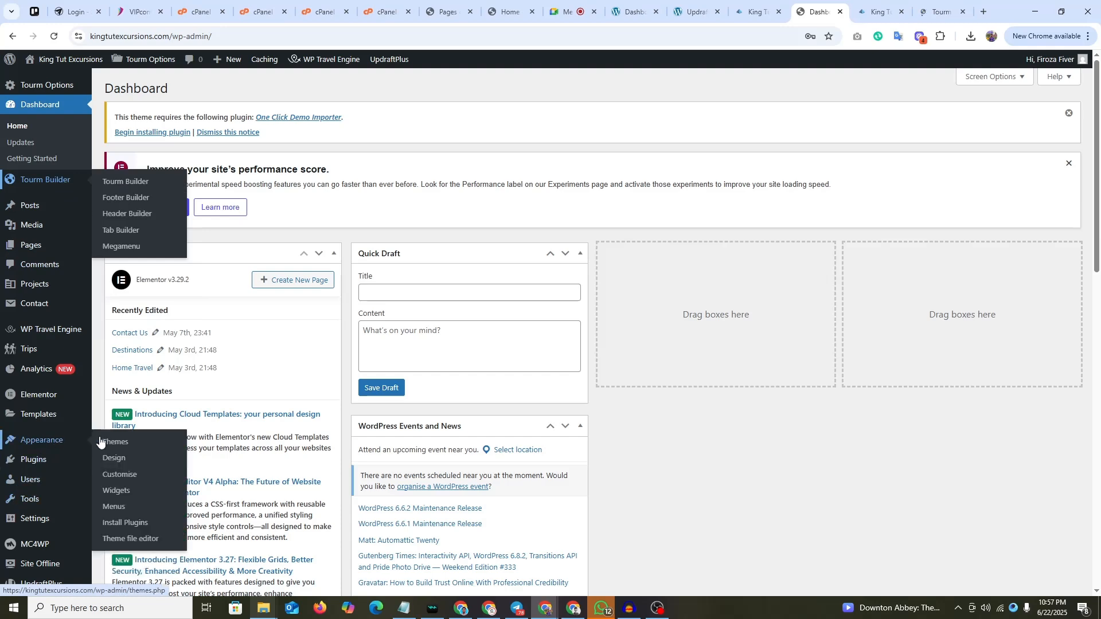
- Open the Themes page in a new tab, view the active Tourm theme's details and copy its name
middle_click(115, 442)
left_click(941, 12)
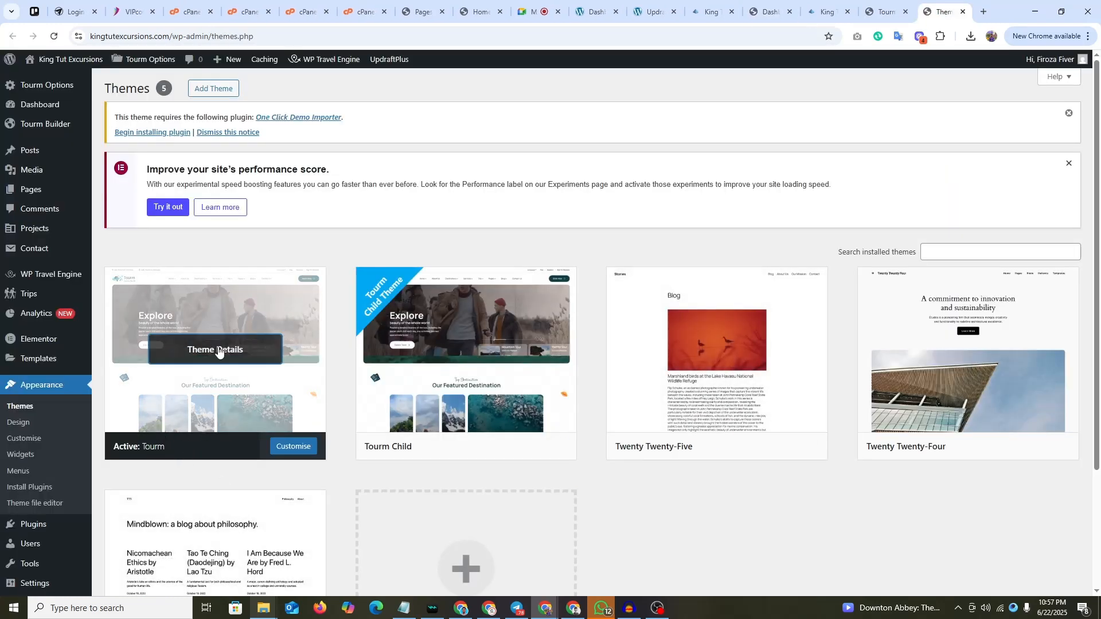
left_click(218, 351)
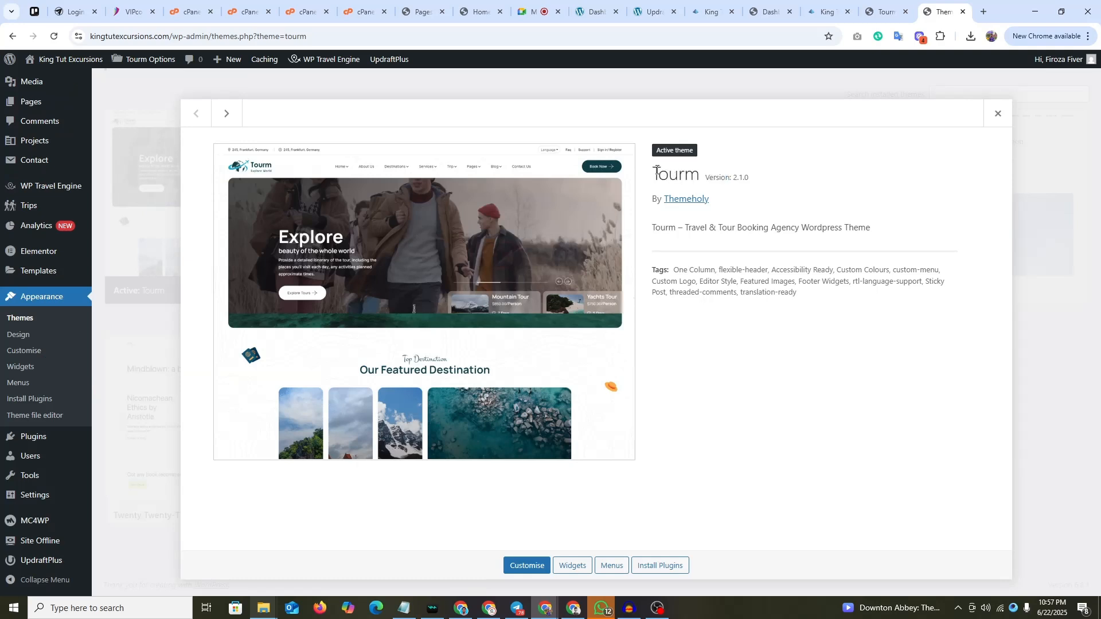
left_click_drag(657, 171, 730, 178)
key("ctrl+c")
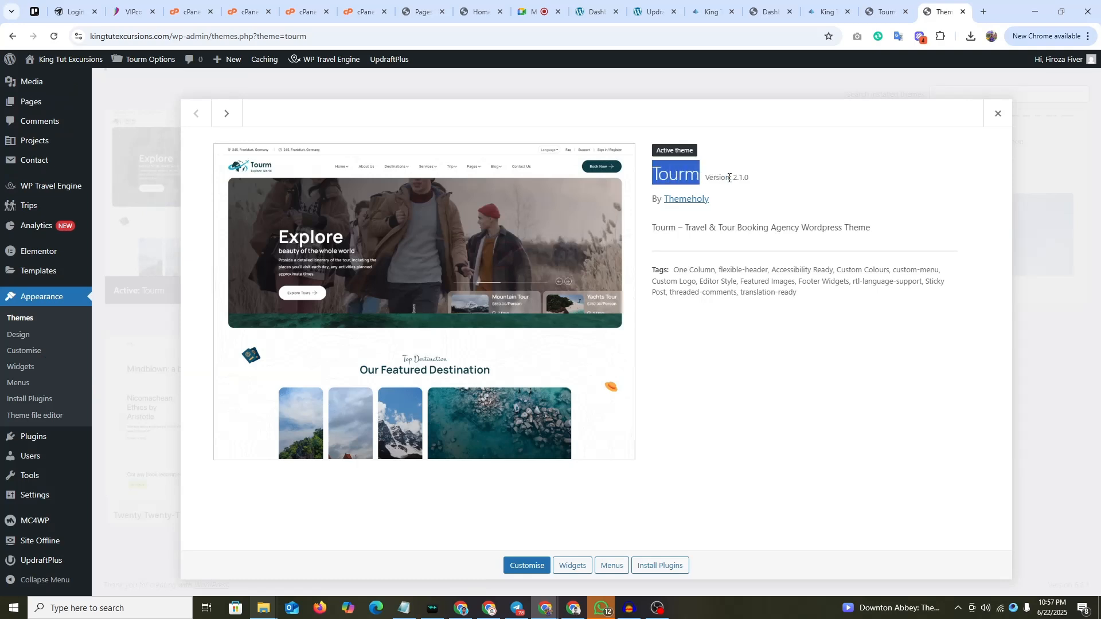
- Search the web for "tourm theme" in a new tab and open the sponsored ThemeForest listing for the theme
left_click(985, 11)
key("ctrl+v")
left_click(173, 81)
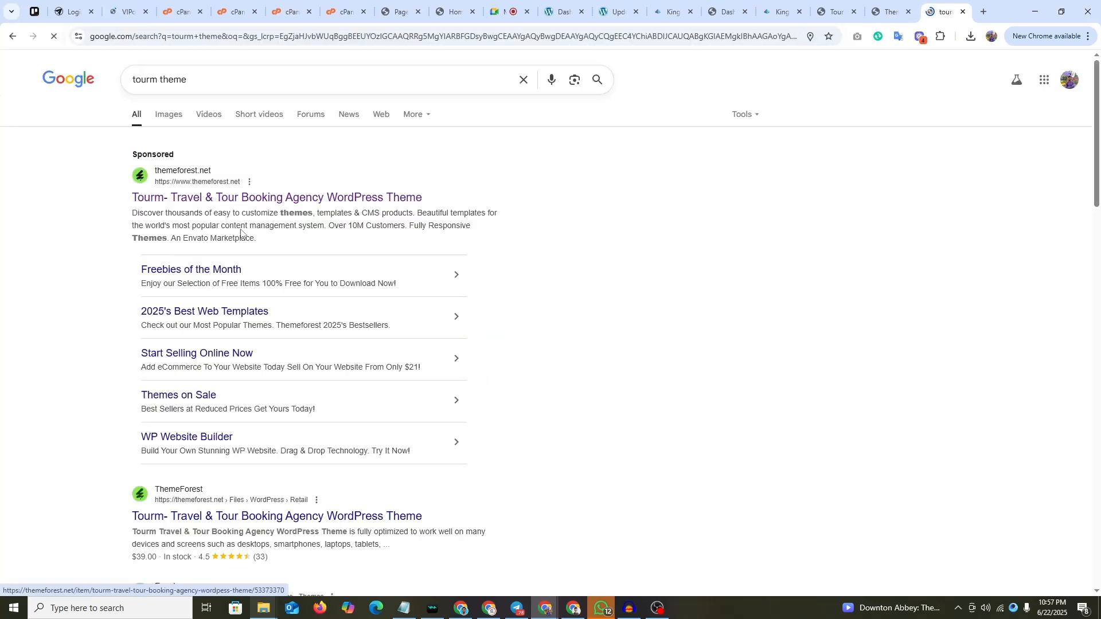
left_click(269, 198)
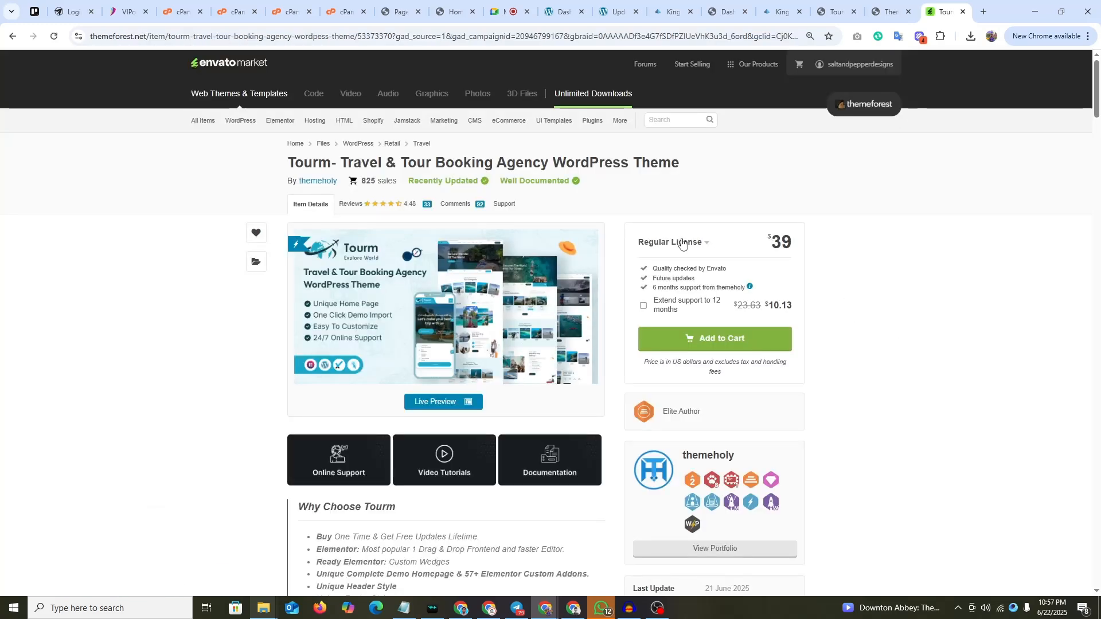
- Examine the theme's regular license price and item details on ThemeForest, and close the listing and the Themes page
double_click(796, 243)
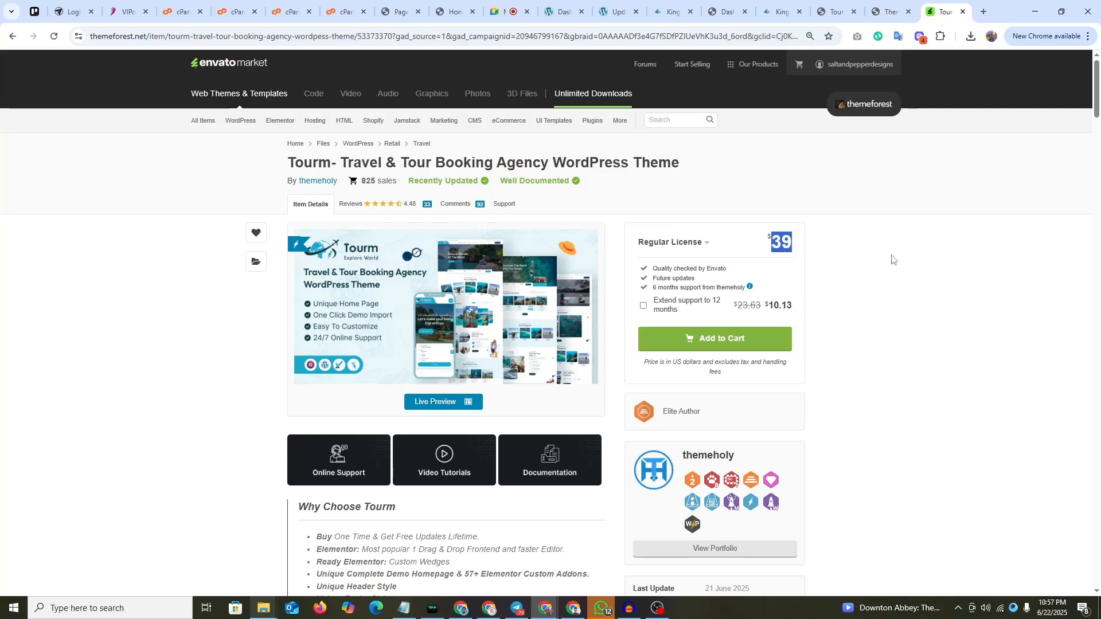
left_click(812, 379)
scroll(931, 328, "down", 6)
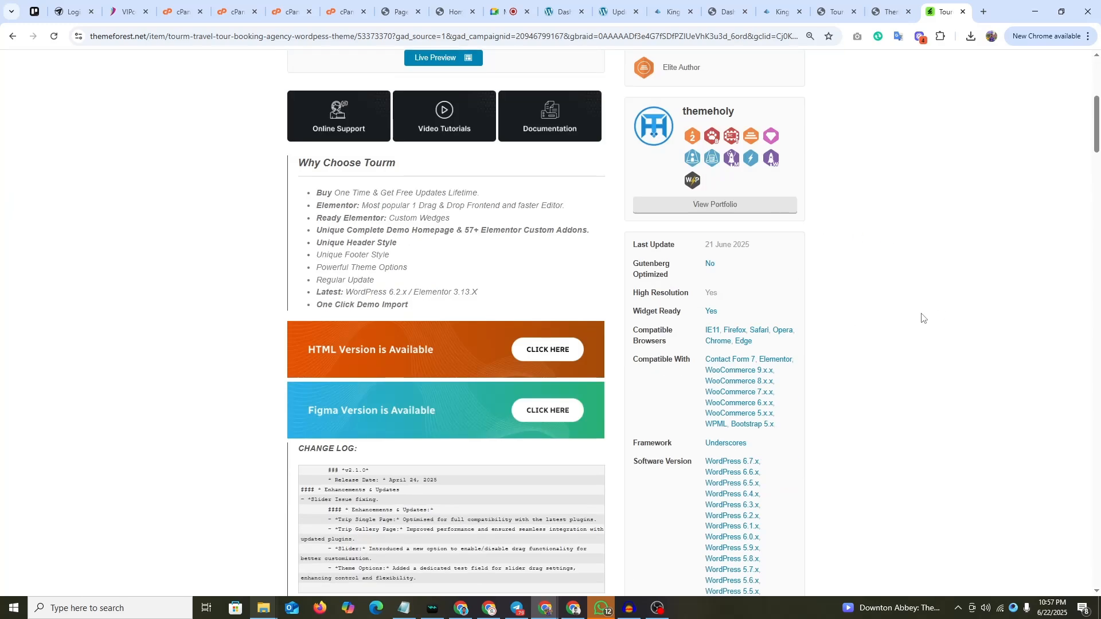
scroll(952, 307, "down", 6)
scroll(954, 304, "up", 6)
scroll(890, 355, "up", 6)
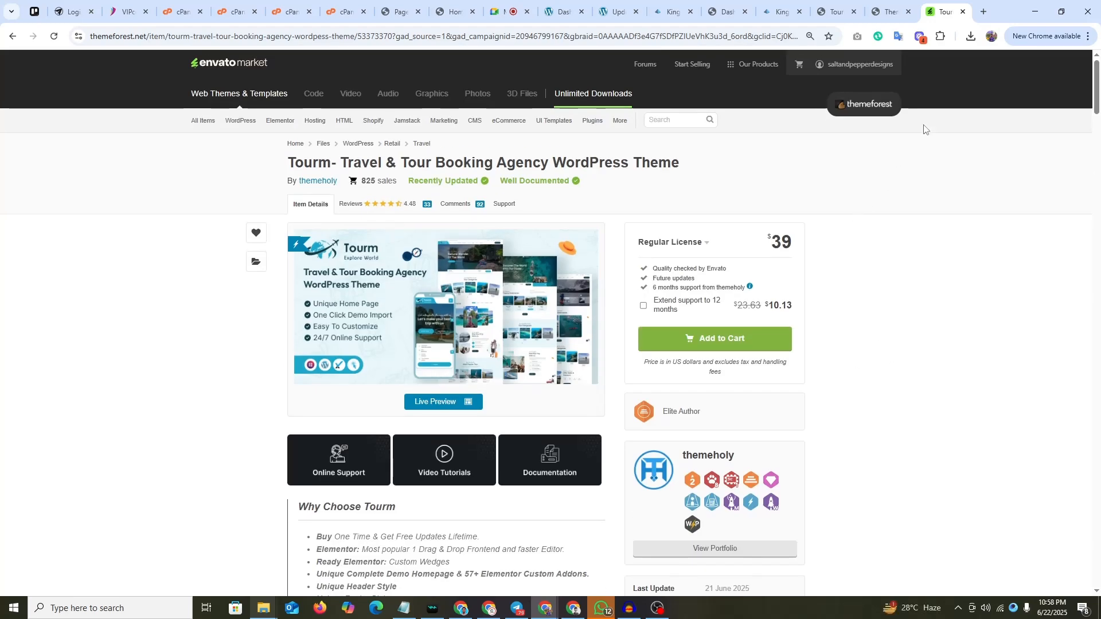
left_click(969, 11)
left_click(969, 11)
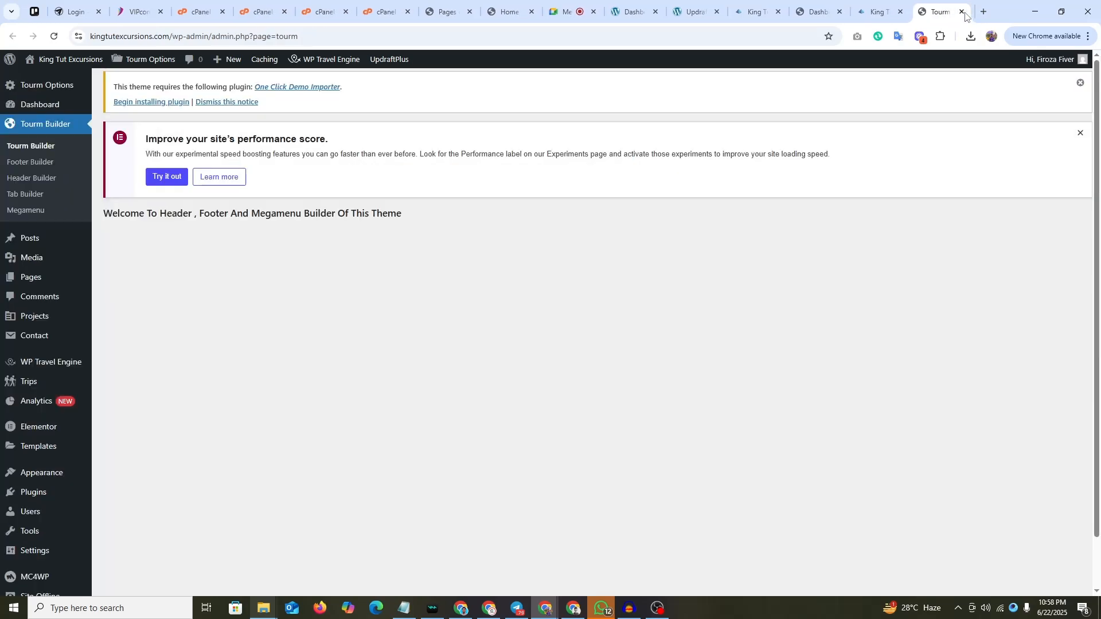
- Return to the live King Tut Excursions homepage and look through its sections
left_click(869, 7)
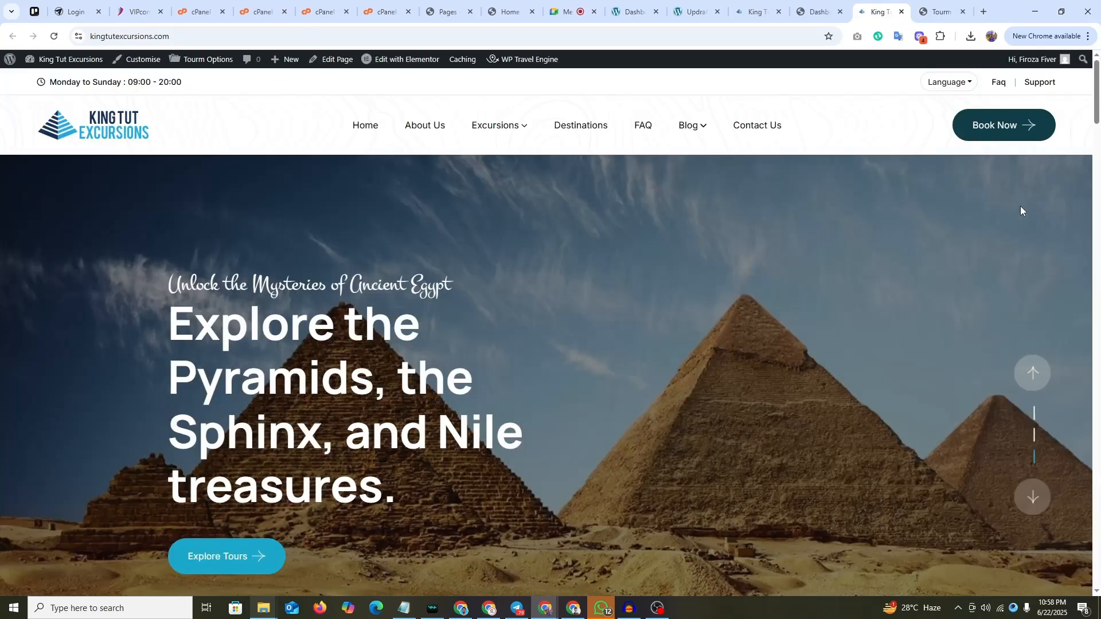
scroll(975, 218, "down", 15)
scroll(831, 241, "up", 15)
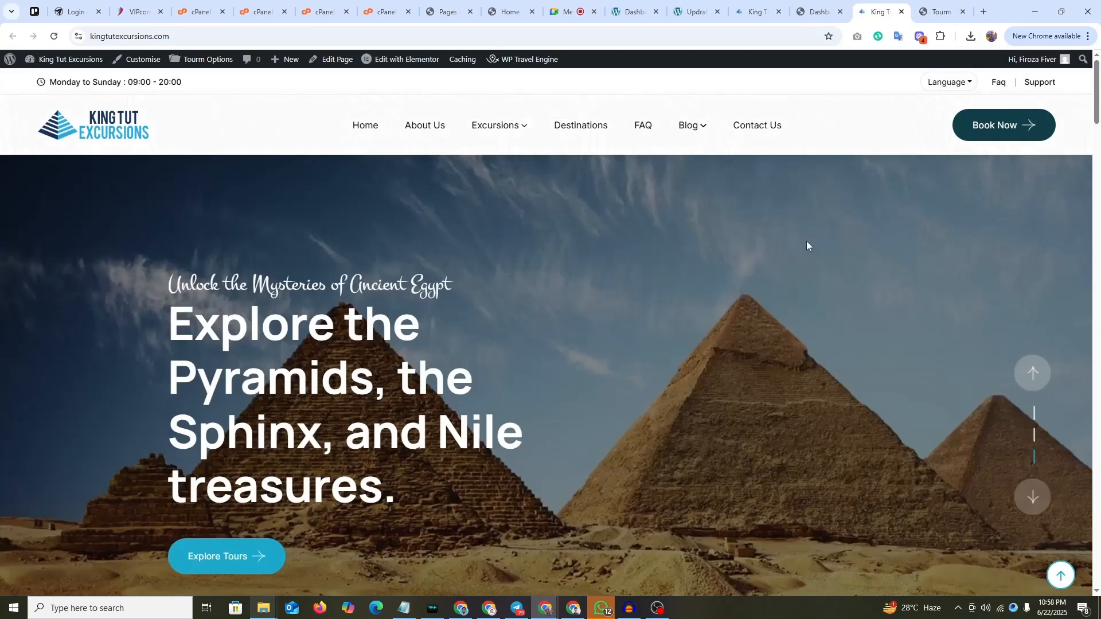